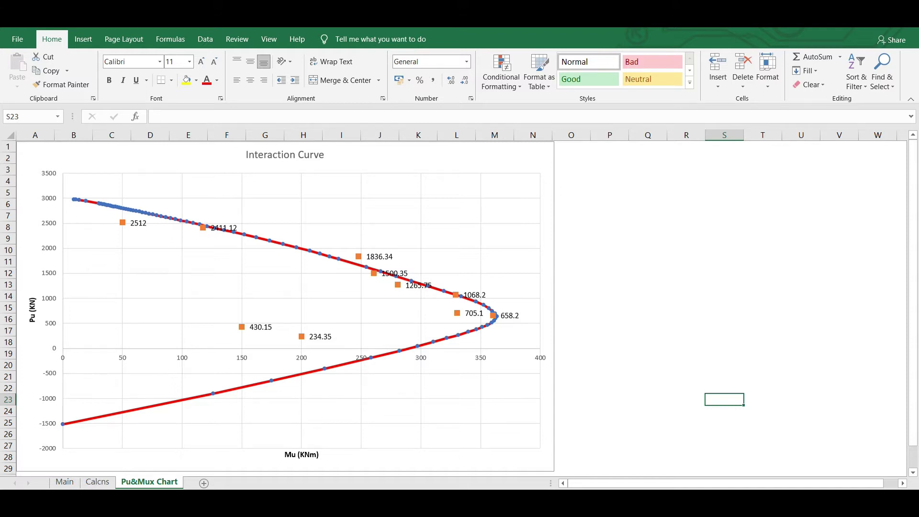
Review the table of applied ultimate loads for columns C1 to C10 on the Main sheet, including C1's Pu.
left_click(64, 483)
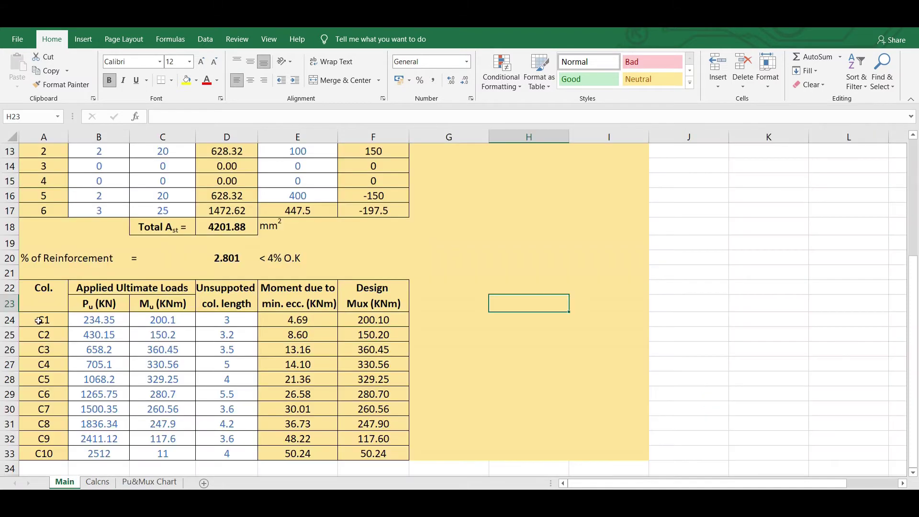
left_click_drag(39, 322, 43, 453)
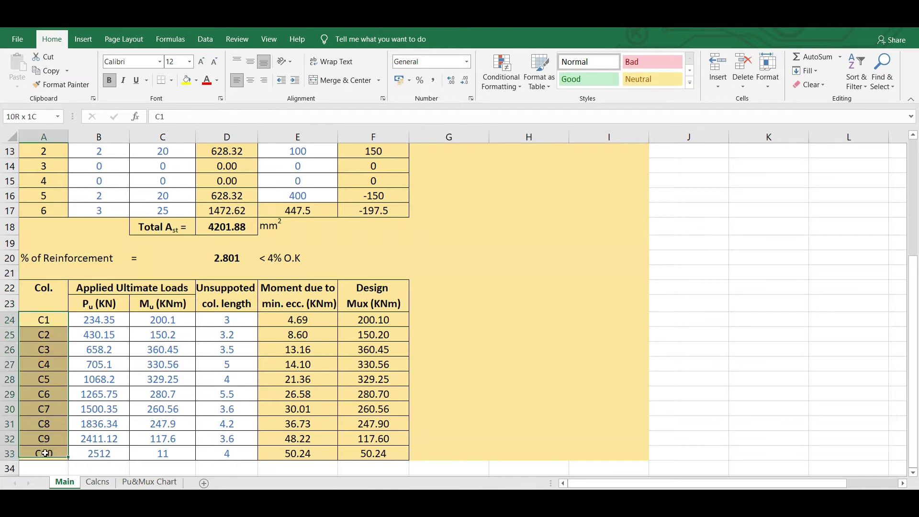
left_click(569, 363)
left_click(105, 320)
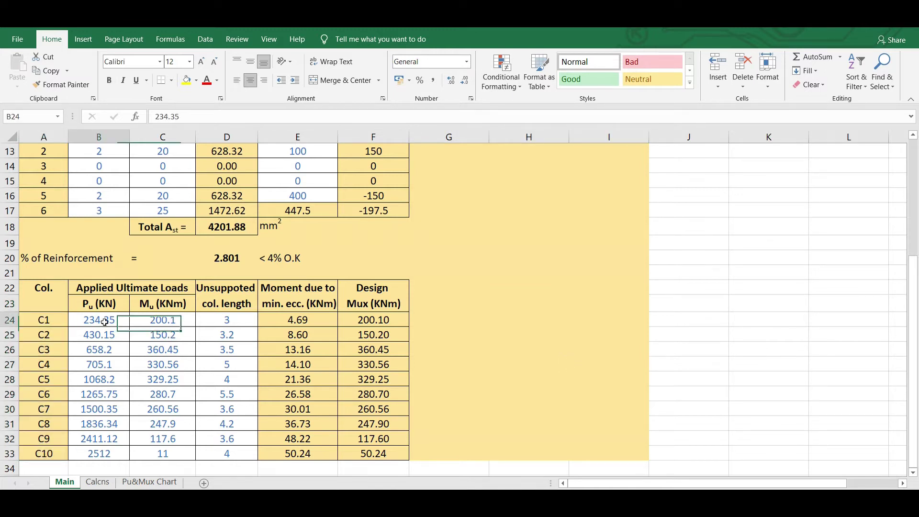
left_click(501, 320)
left_click(508, 334)
left_click(507, 317)
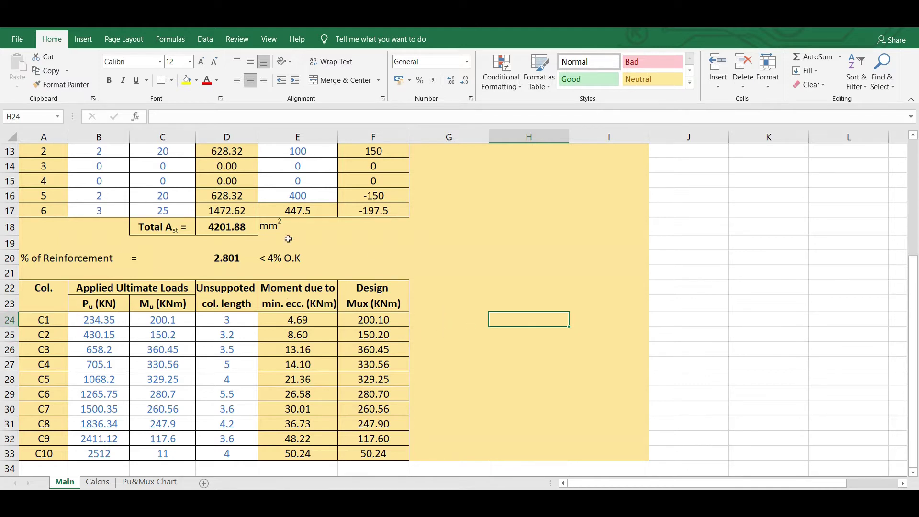
View the interaction curve, and inspect column C8's applied Pu and design Mux on the Main sheet.
left_click(149, 482)
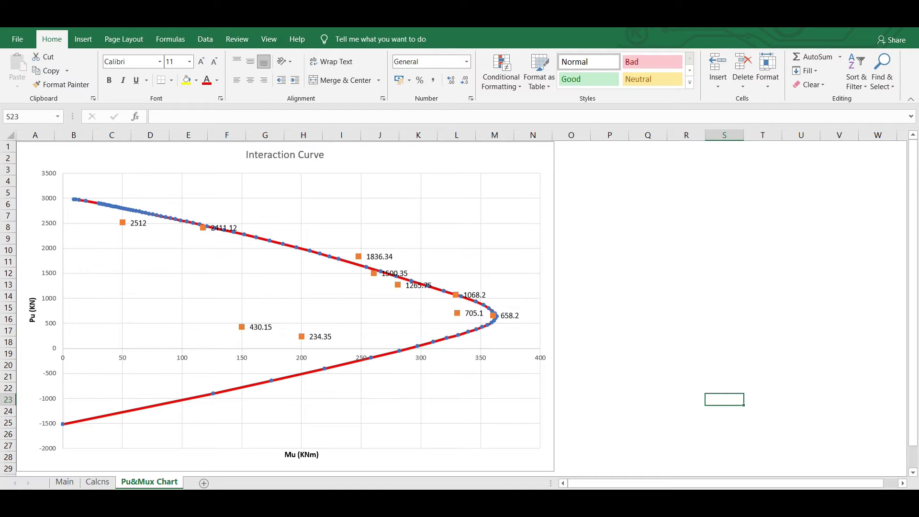
left_click(64, 483)
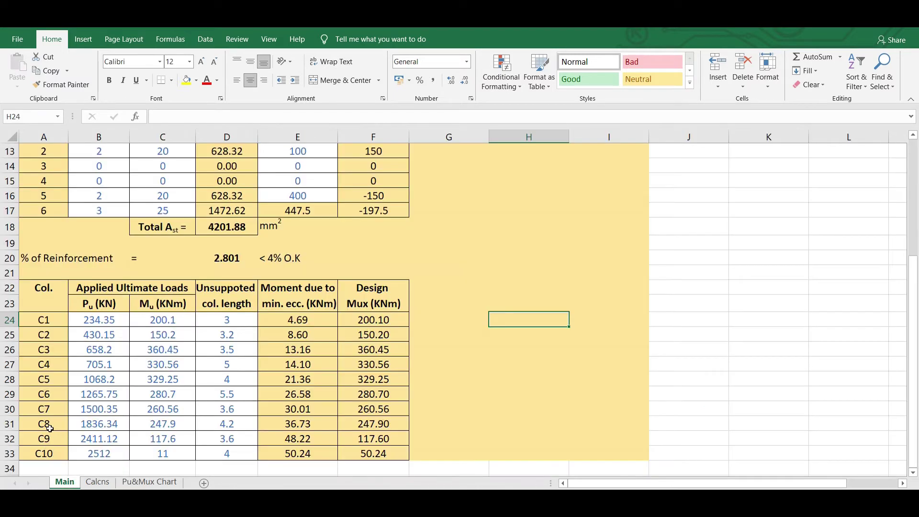
left_click(49, 427)
left_click(107, 426)
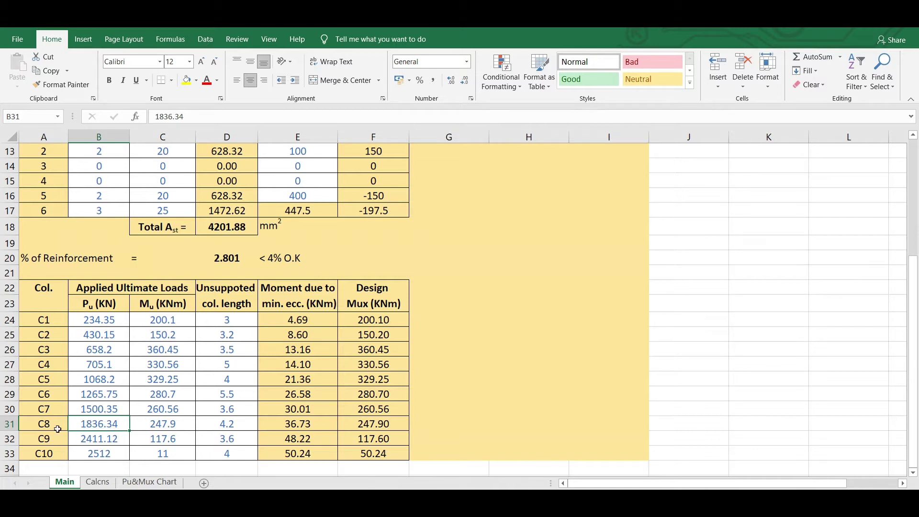
left_click(369, 426)
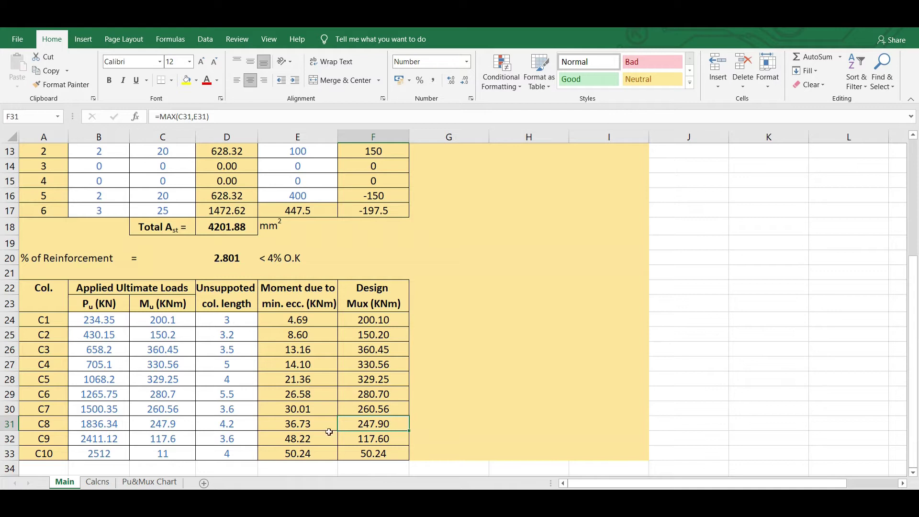
left_click(460, 421)
left_click(503, 423)
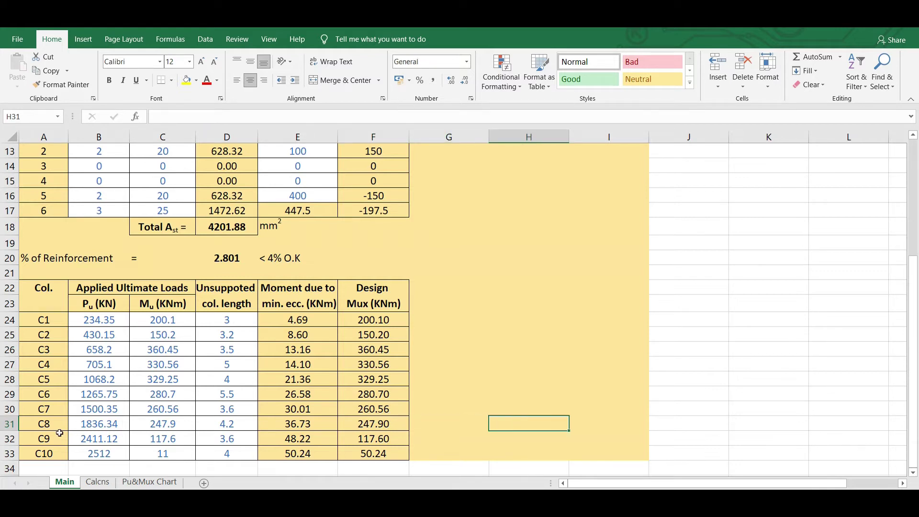
left_click(46, 424)
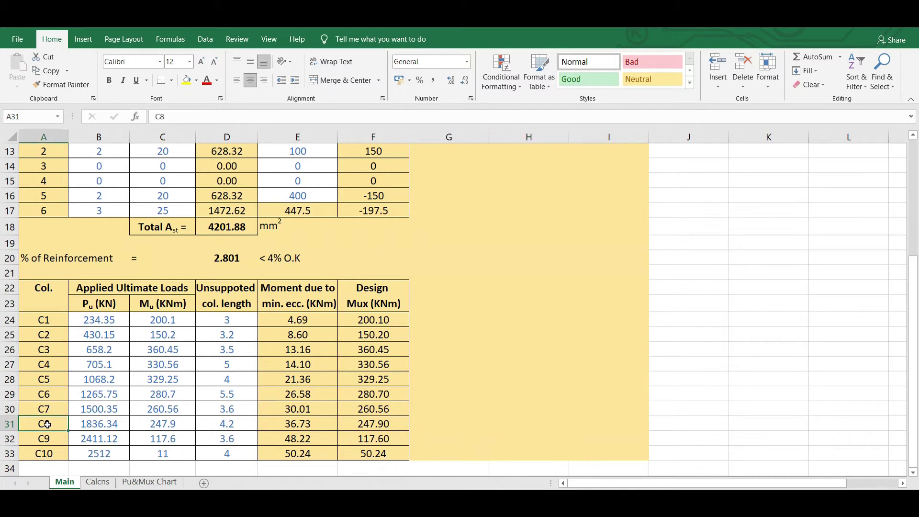
Check where column C8's load point lies relative to the interaction curve on the Pu&Mux Chart sheet.
left_click(149, 482)
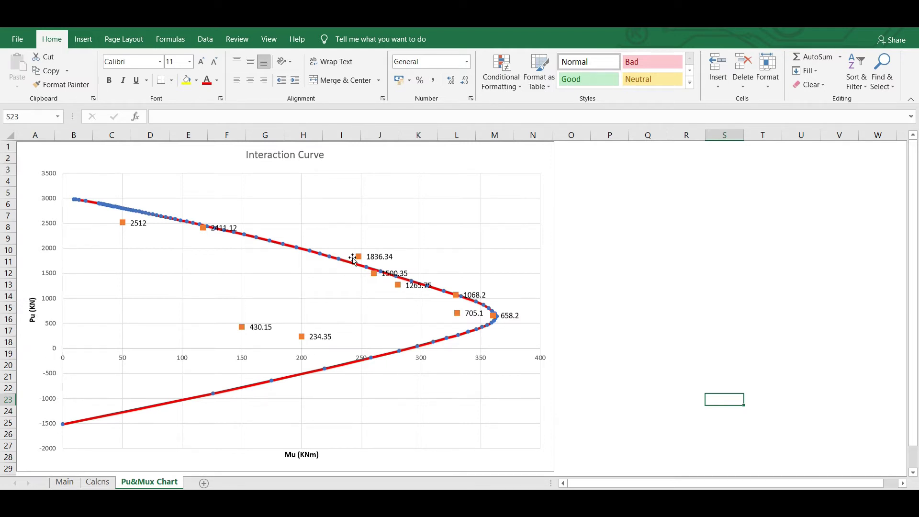
mouse_move(360, 260)
mouse_move(83, 424)
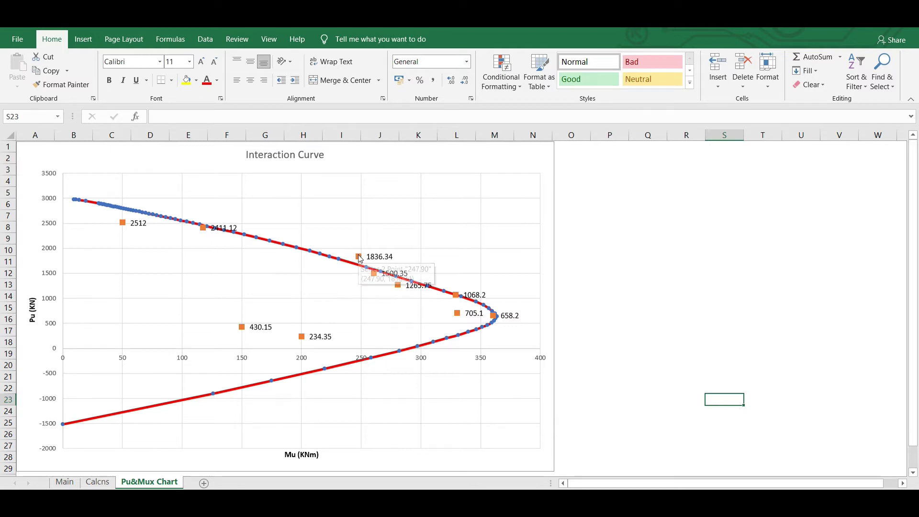
left_click(639, 332)
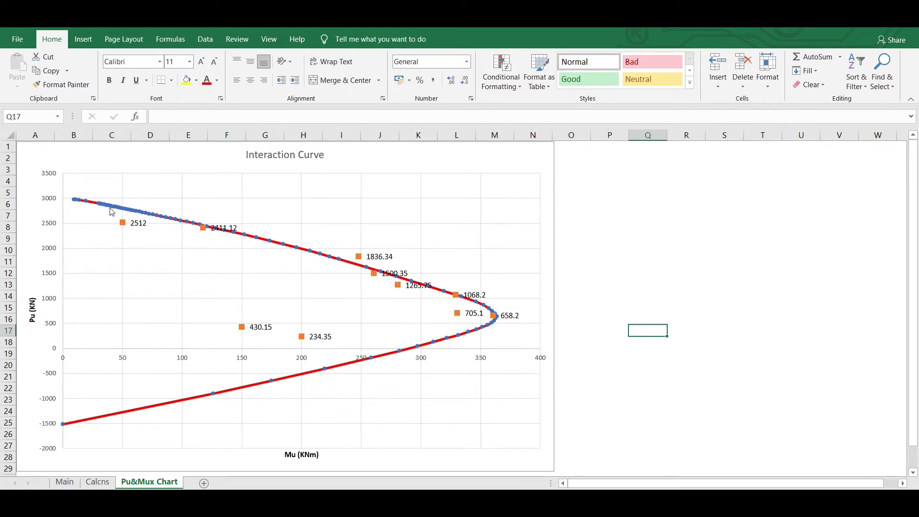
Find the Pu & Mu table on the Calcns sheet and examine the Pu and Mu pair in its first row.
left_click(97, 482)
scroll(173, 385, "down", 1)
scroll(172, 386, "down", 20)
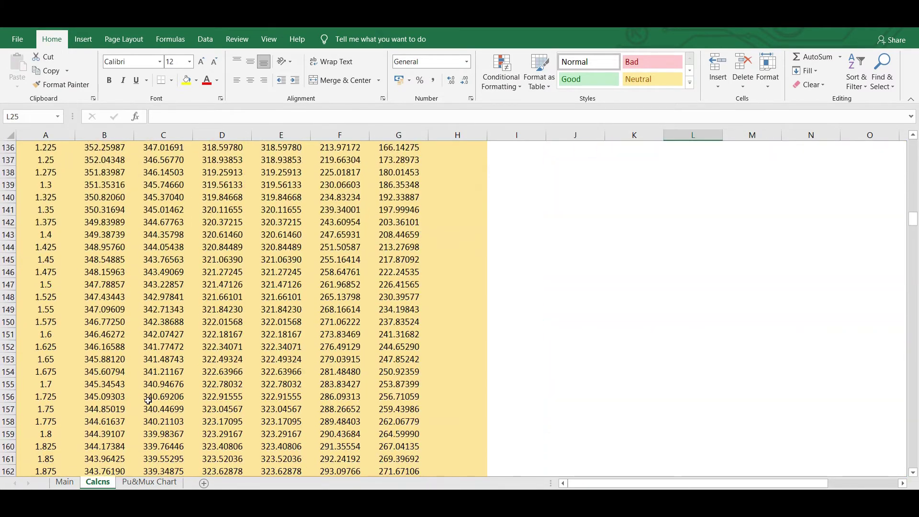
scroll(148, 400, "down", 20)
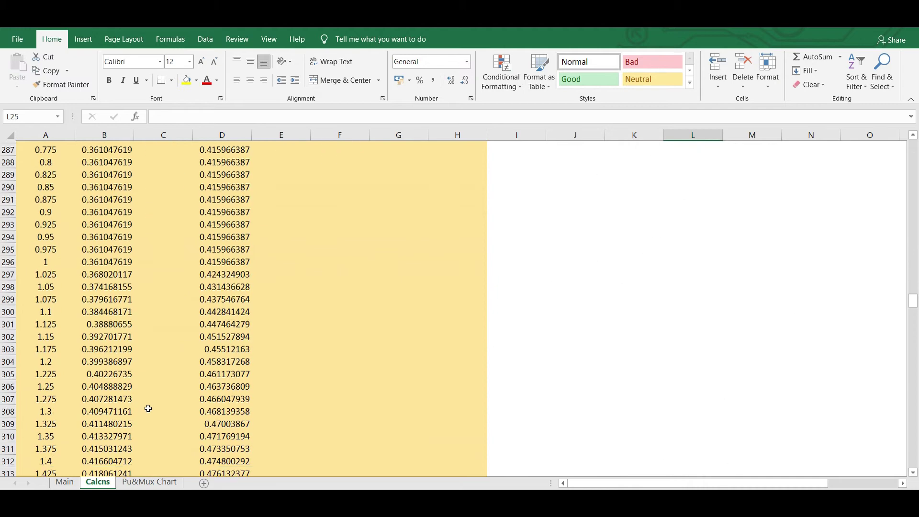
scroll(148, 408, "down", 20)
scroll(149, 408, "down", 20)
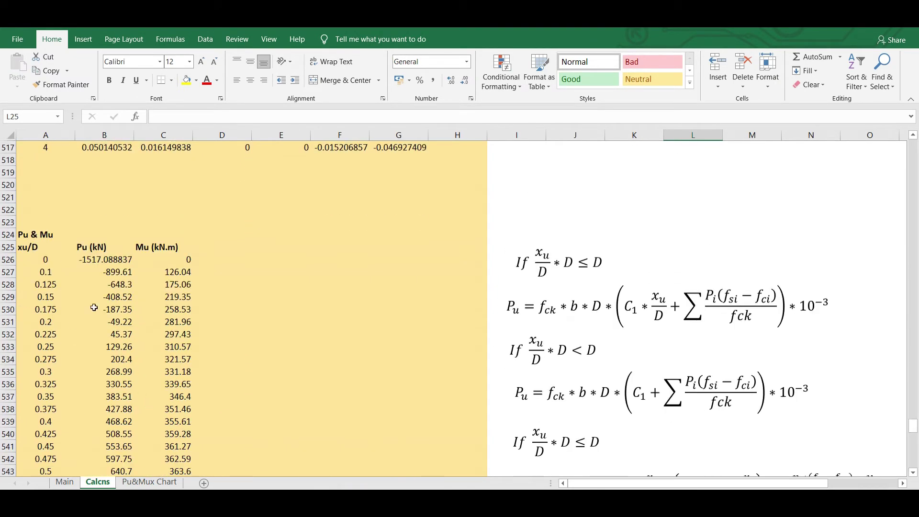
left_click_drag(94, 261, 171, 260)
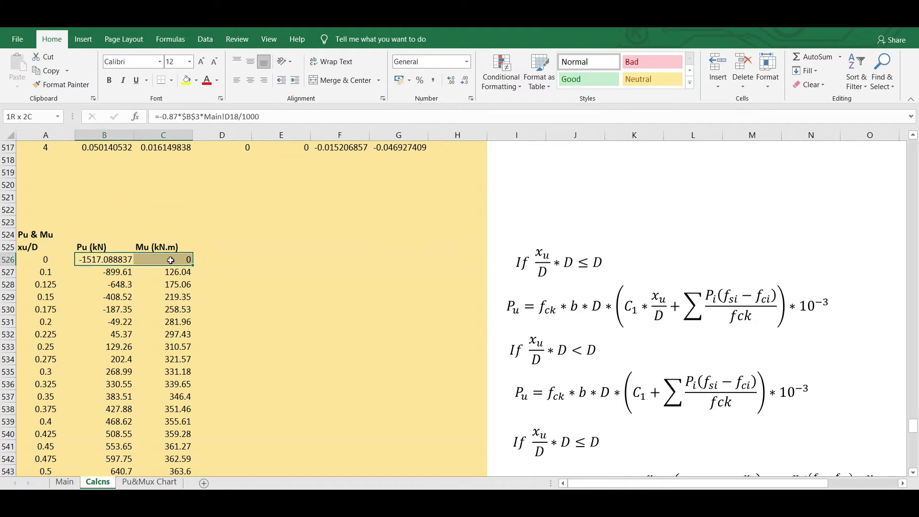
left_click(321, 268)
Inspect the individual xu/D, Pu and Mu cells in row 526 of the Pu & Mu table.
left_click(36, 259)
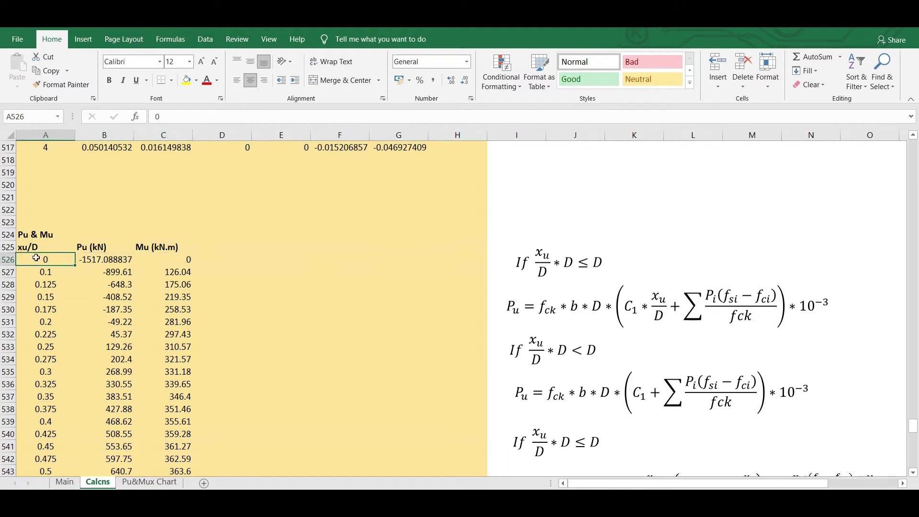
left_click(104, 262)
left_click(184, 261)
left_click(222, 261)
left_click(297, 261)
left_click(328, 261)
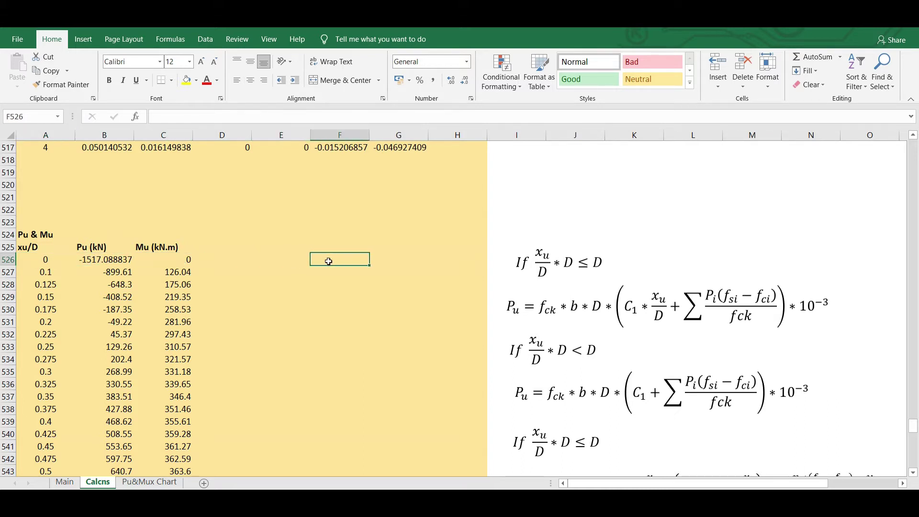
left_click(99, 262)
left_click(188, 263)
Correct the condition above the second Pu formula to read xu/D * D > D.
scroll(243, 261, "down", 1)
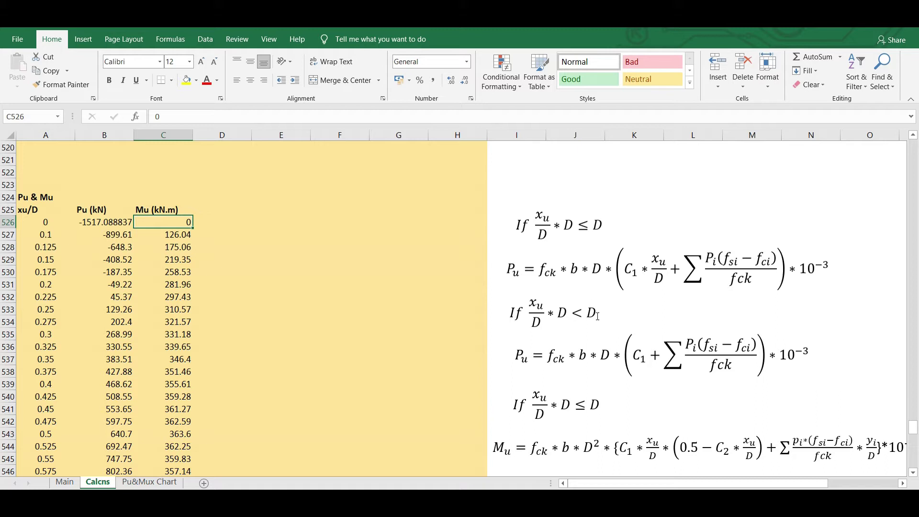
left_click(580, 313)
key("BackSpace")
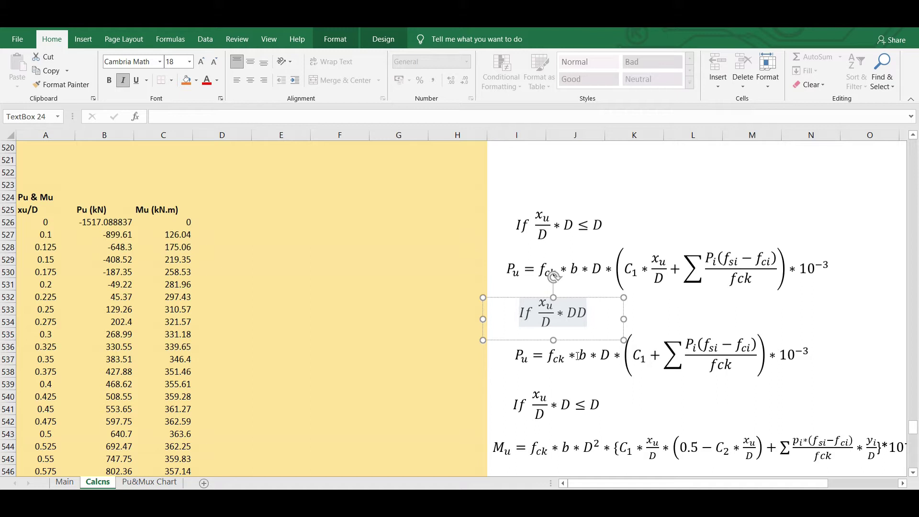
type(">")
left_click(867, 310)
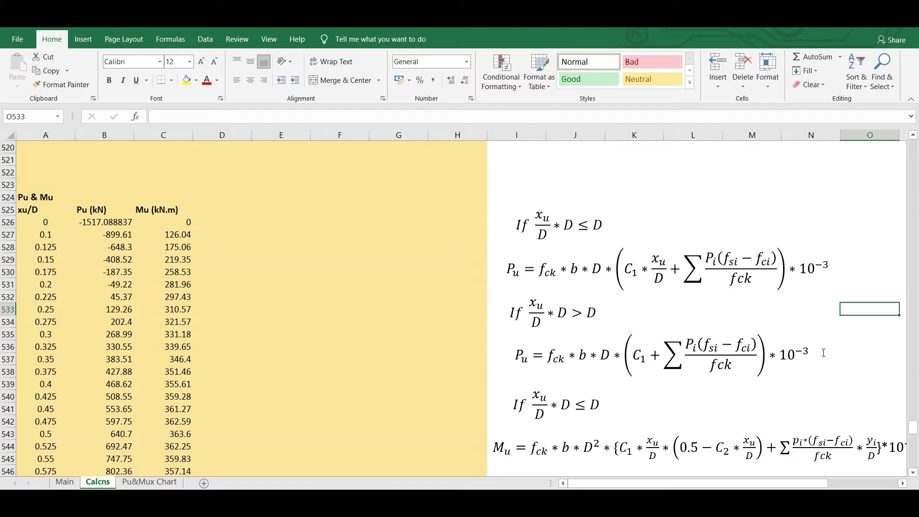
Read through the Pu and Mu formulas for both xu/D conditions beside the Pu & Mu table.
scroll(747, 366, "down", 3)
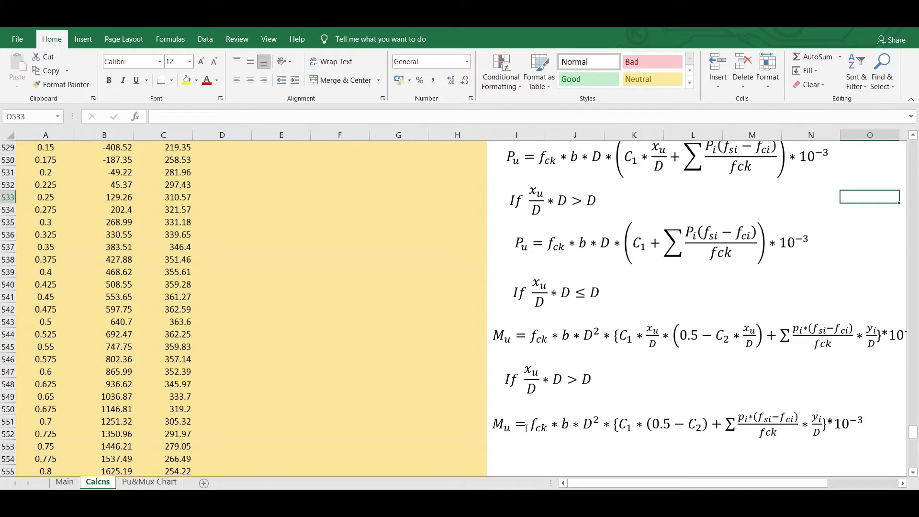
scroll(526, 412, "up", 2)
scroll(531, 350, "up", 1)
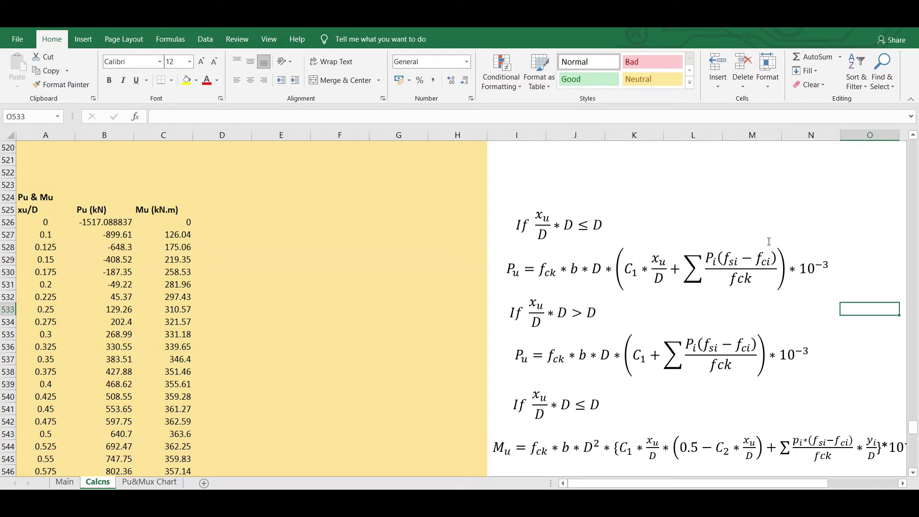
scroll(643, 272, "down", 1)
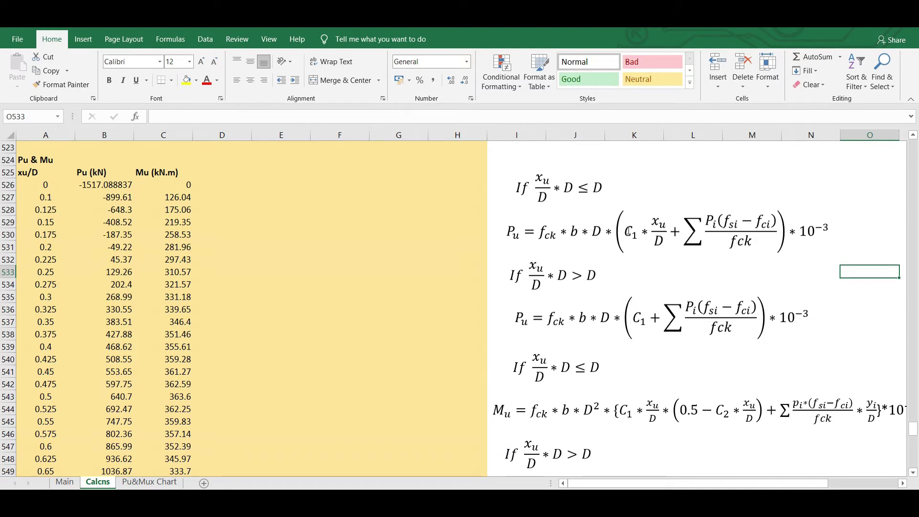
scroll(690, 308, "down", 1)
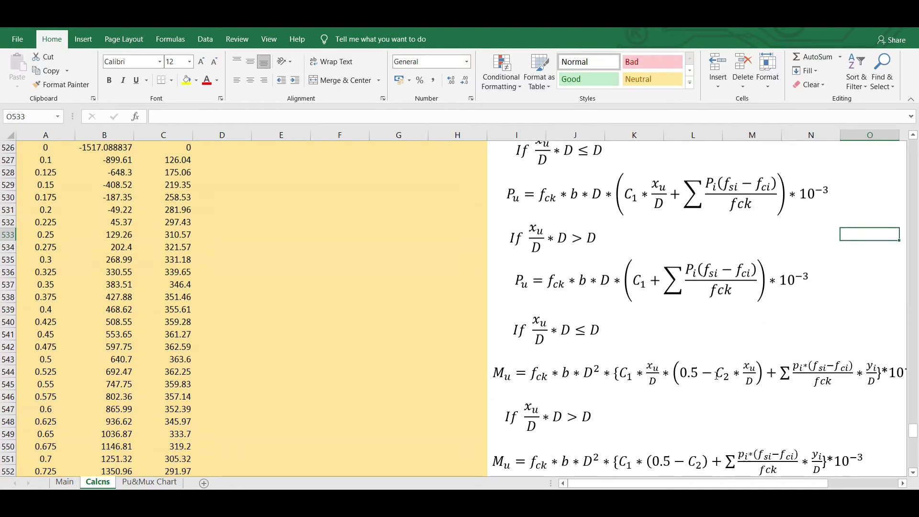
scroll(717, 377, "down", 1)
scroll(726, 341, "down", 2)
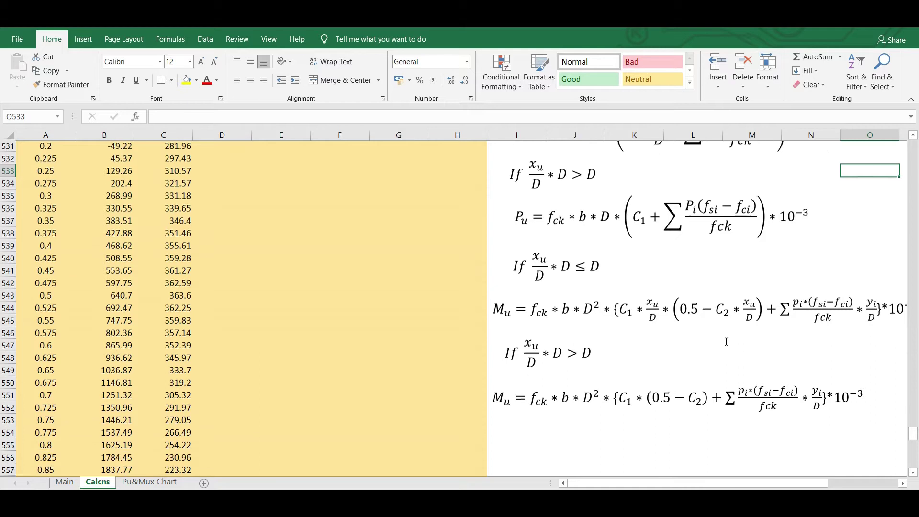
scroll(645, 359, "up", 4)
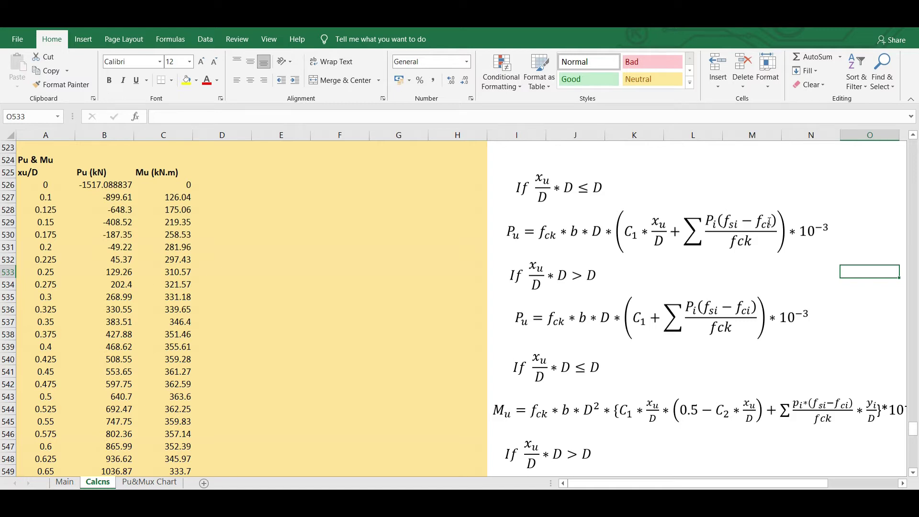
Return to the Steel Strain table at the start of the Calcns sheet and inspect the xu/D values in A6 to A9.
left_click_drag(912, 434, 916, 112)
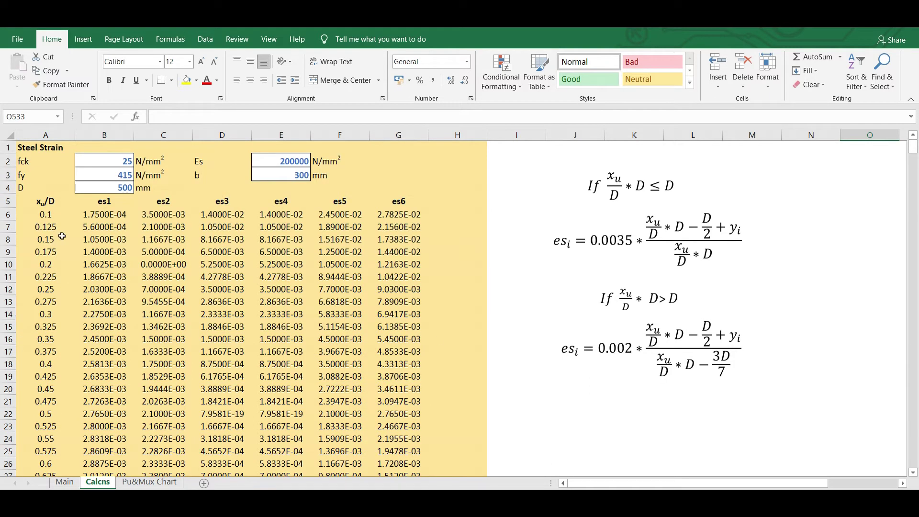
left_click(39, 216)
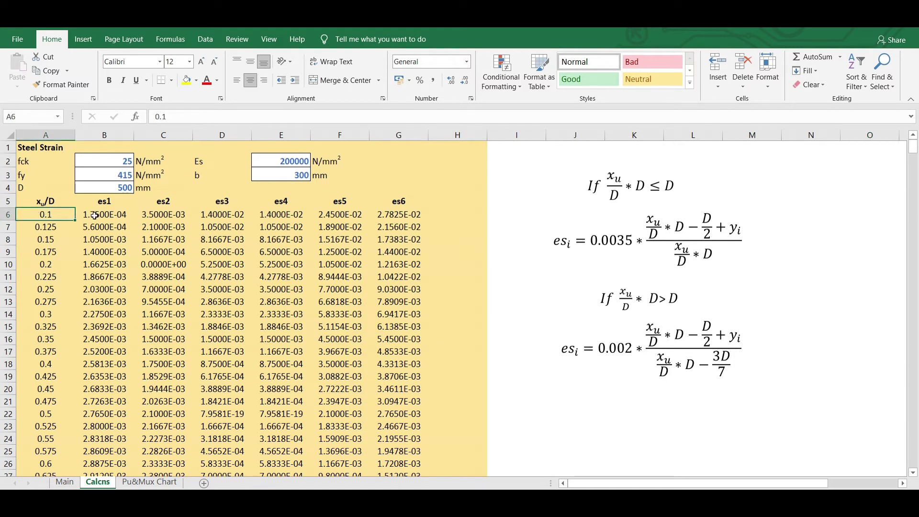
left_click(42, 228)
left_click(44, 240)
left_click(45, 252)
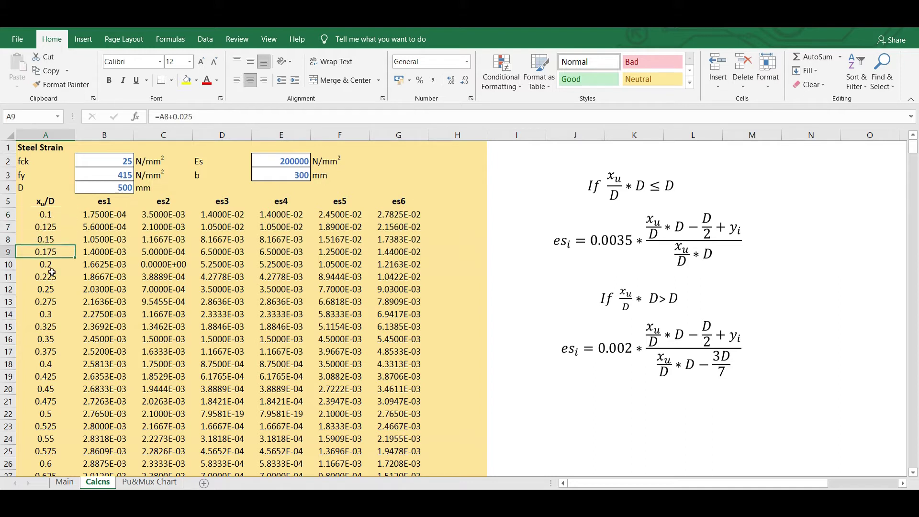
left_click(52, 215)
left_click(52, 227)
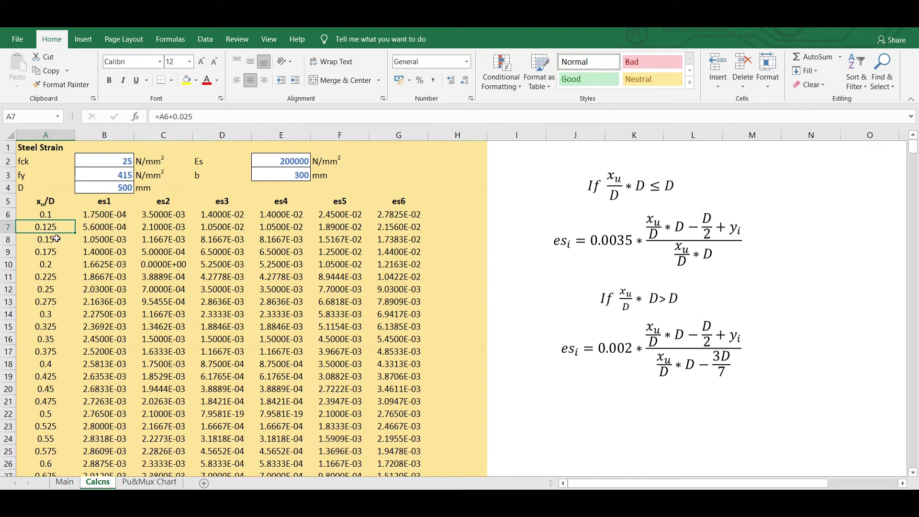
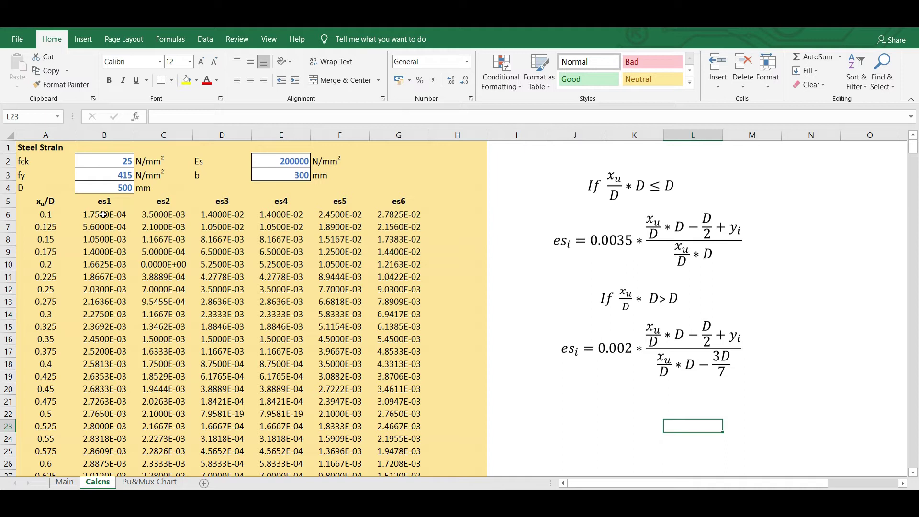
Read through the es1 formula in B6, relating its condition and ABS strain expressions to the xu/D value in A6 and depth D.
left_click(103, 215)
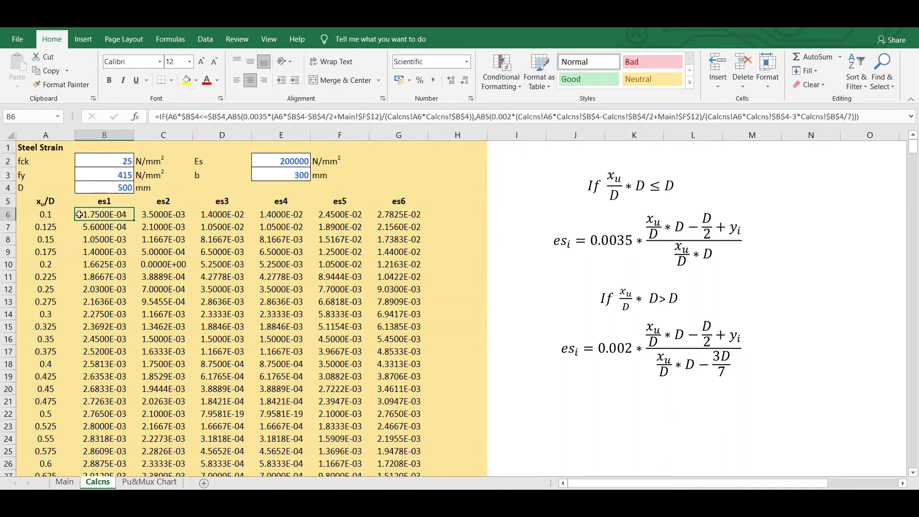
left_click(45, 215)
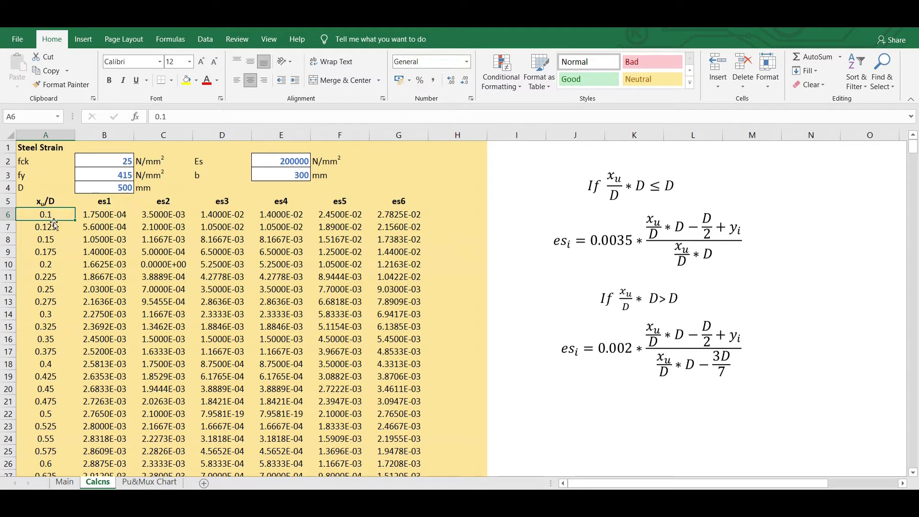
left_click(102, 216)
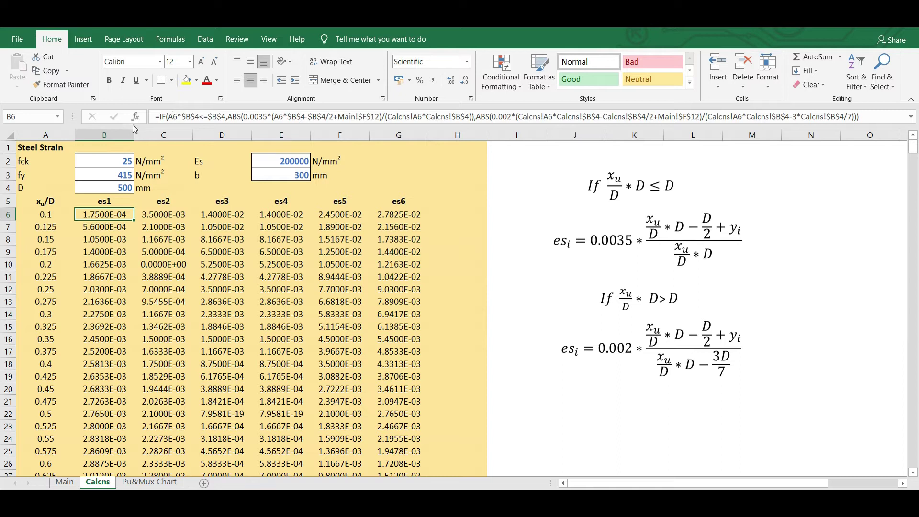
left_click(176, 117)
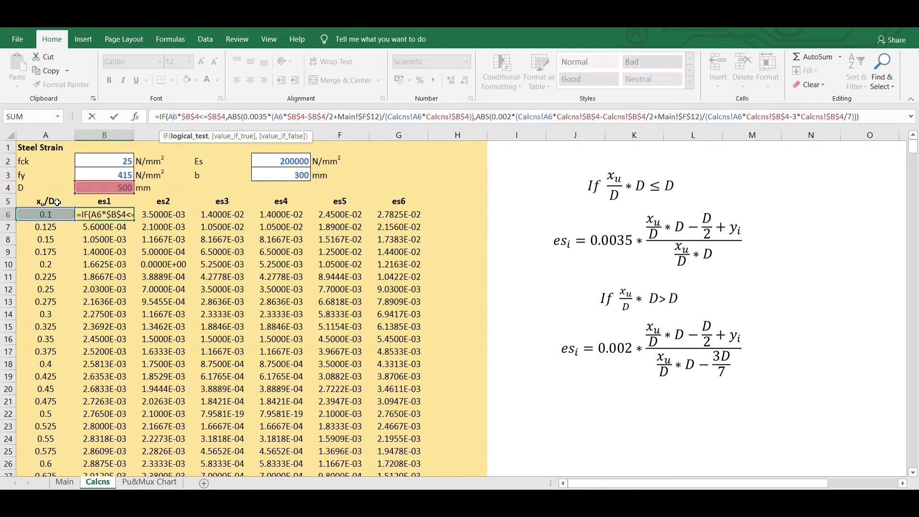
left_click(196, 117)
left_click(218, 116)
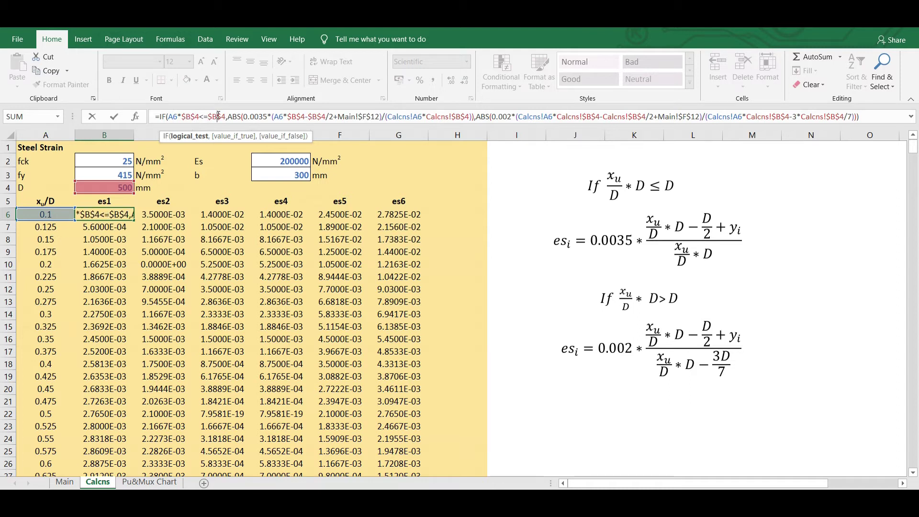
left_click(259, 117)
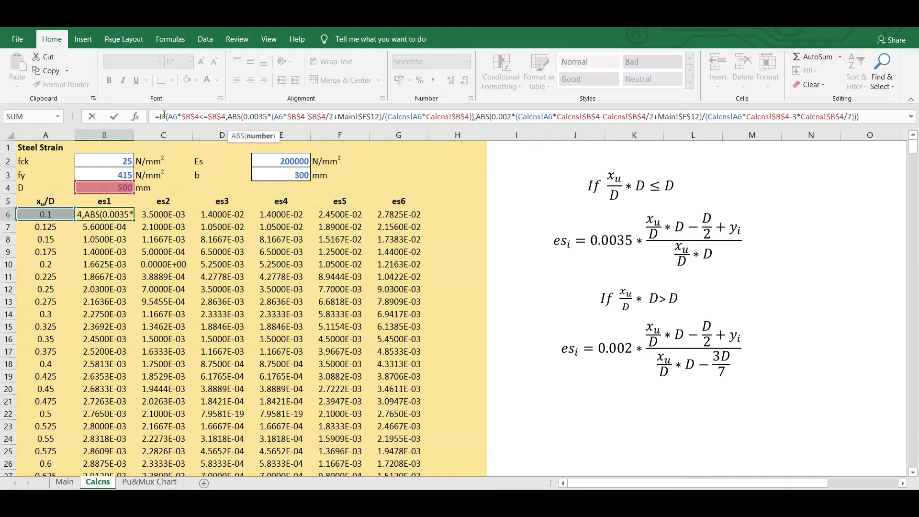
left_click_drag(164, 116, 837, 123)
key("Return")
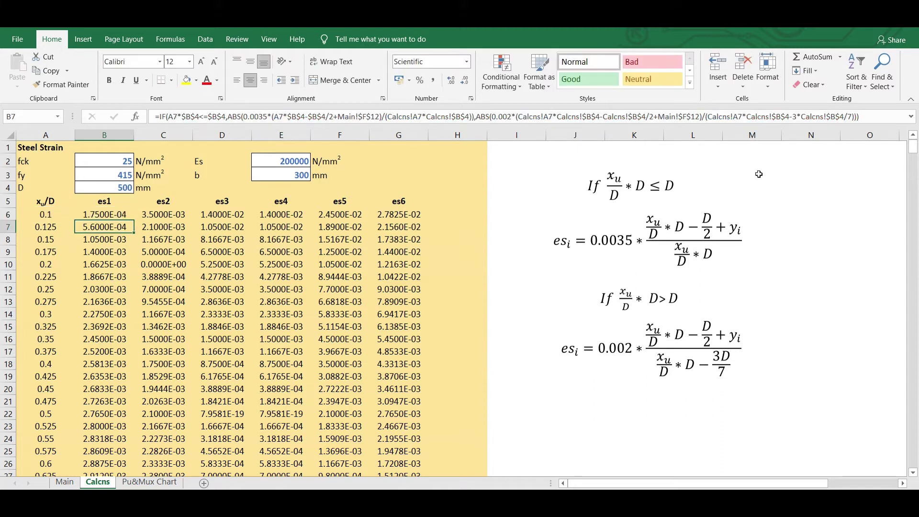
left_click(100, 215)
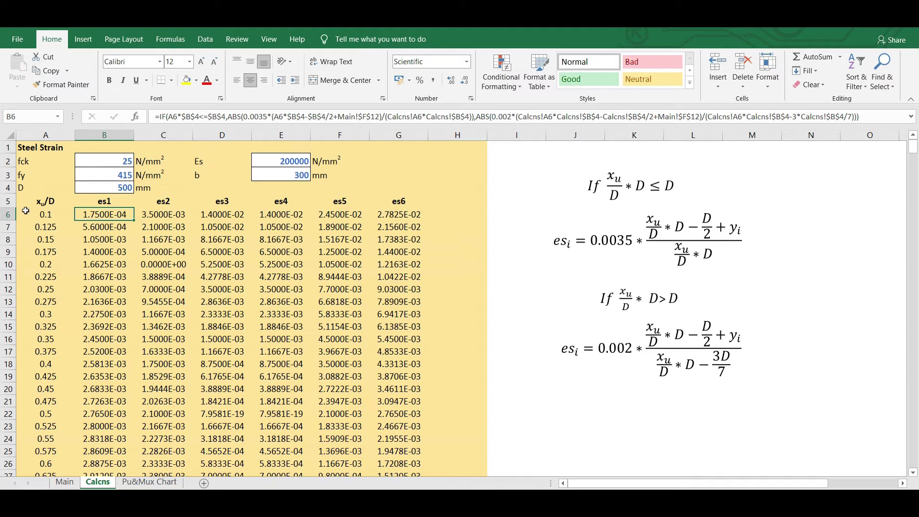
left_click(40, 213)
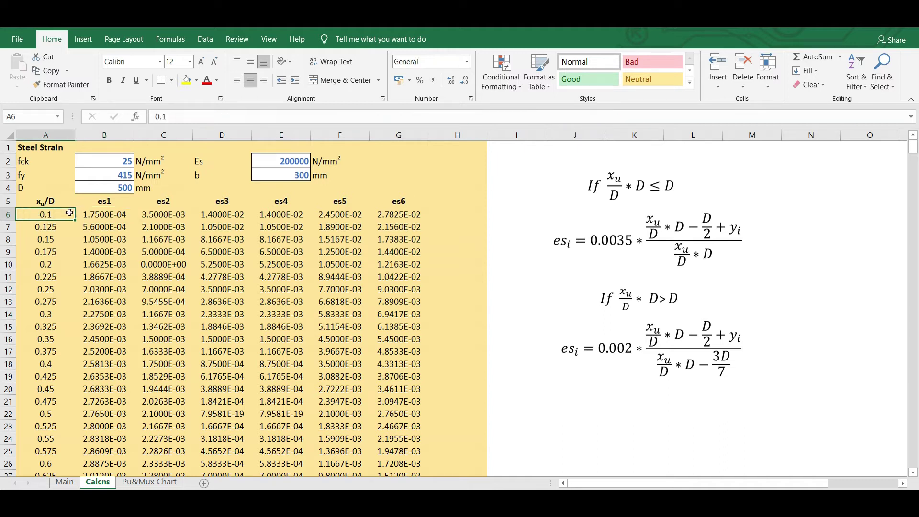
left_click(112, 215)
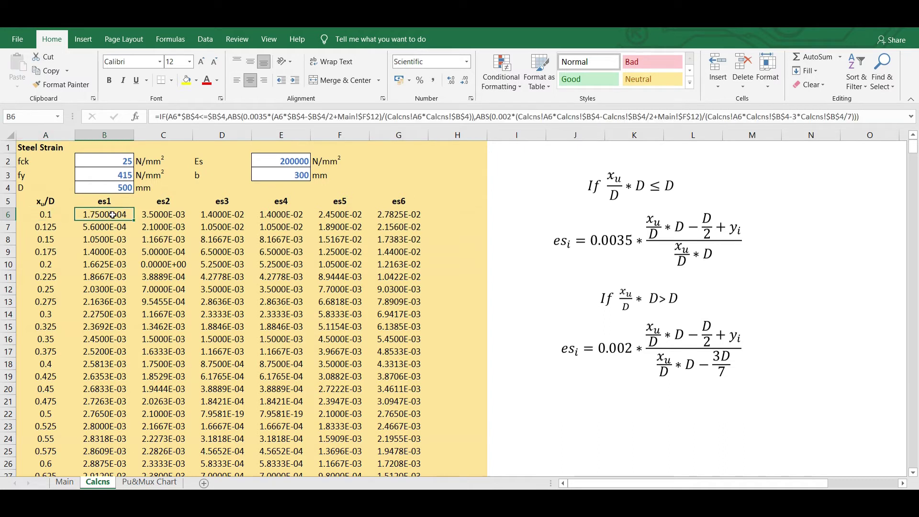
Inspect the es2 formula in C6 and check the row 2 Y distance in F13 of the Main sheet that it uses.
left_click(162, 215)
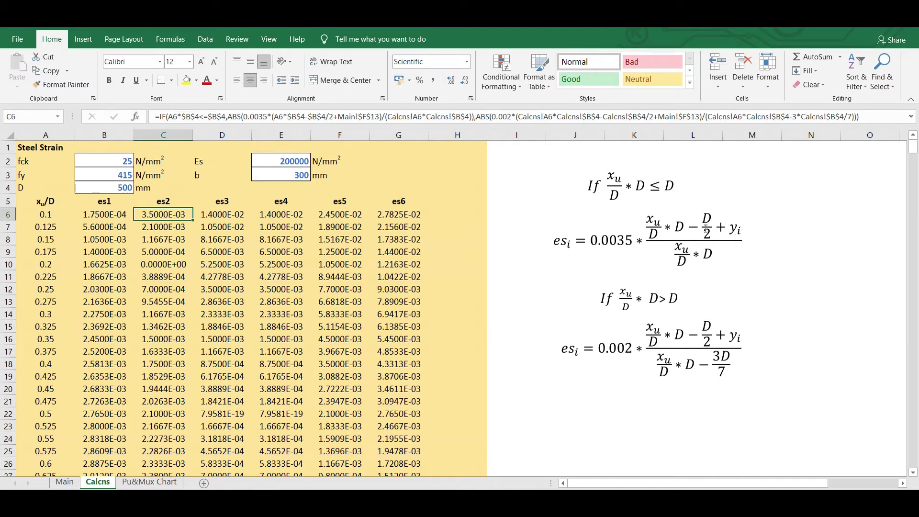
left_click(65, 483)
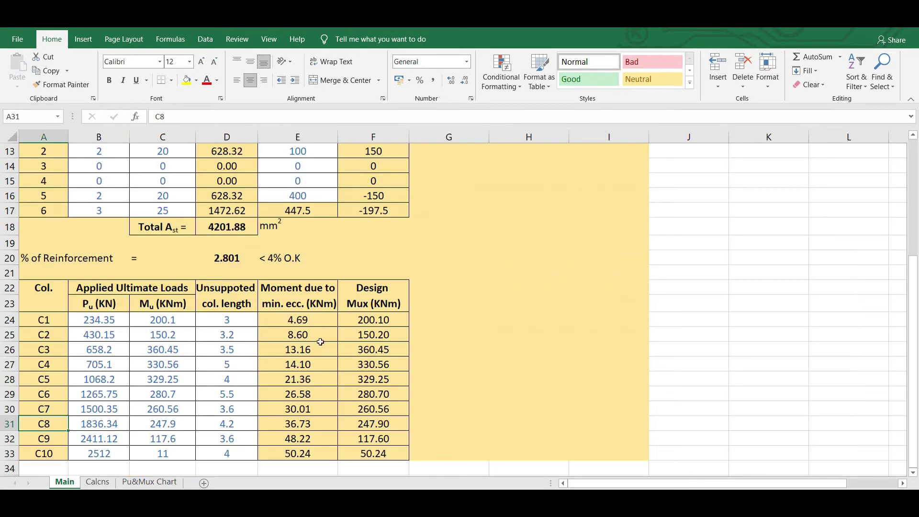
scroll(391, 265, "up", 1)
scroll(390, 265, "up", 2)
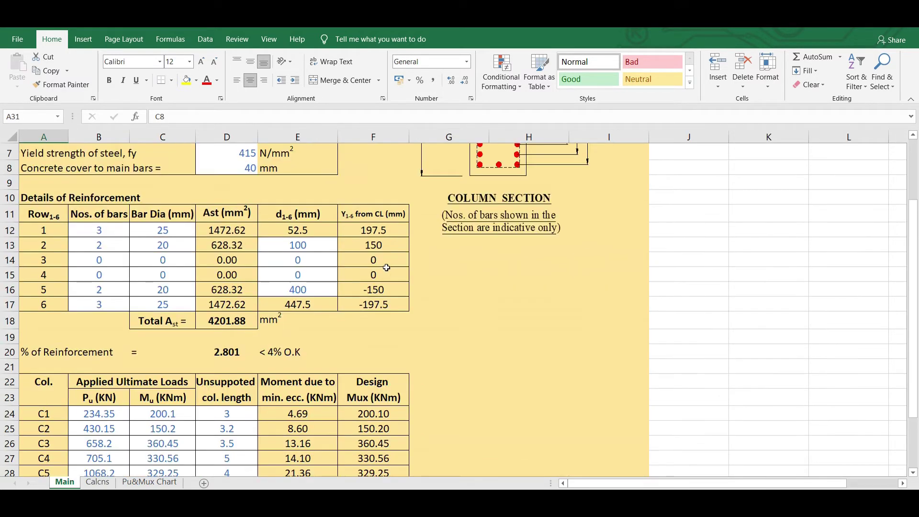
left_click(368, 248)
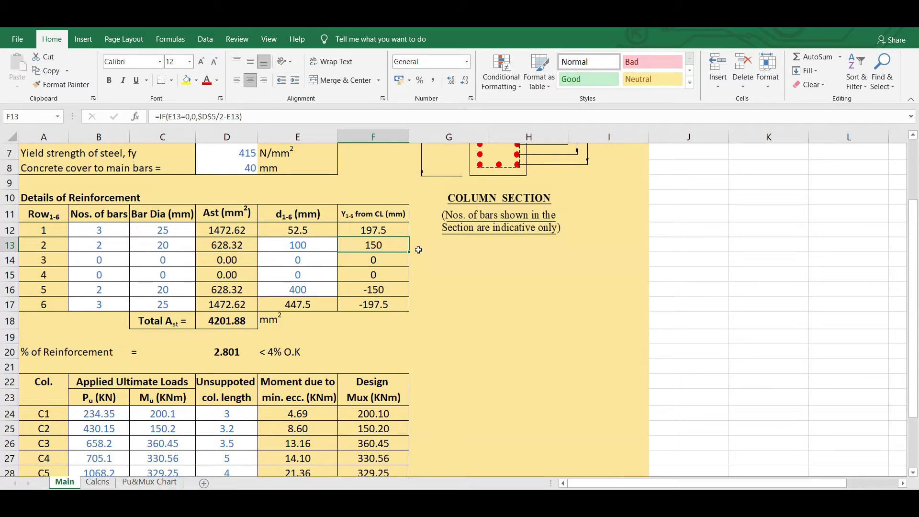
left_click(98, 483)
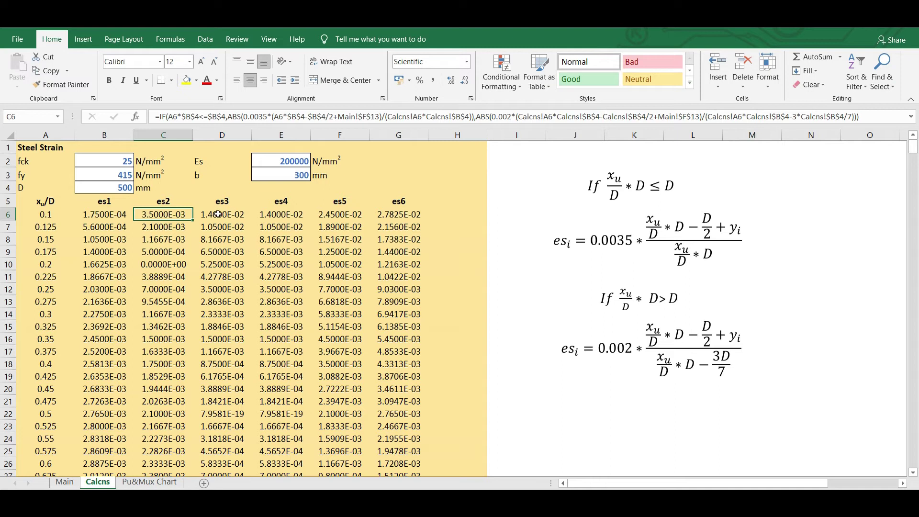
Inspect the es3, es4, es5 and es6 strain formulas in D6 to G6 of the Steel Strain table.
left_click(218, 214)
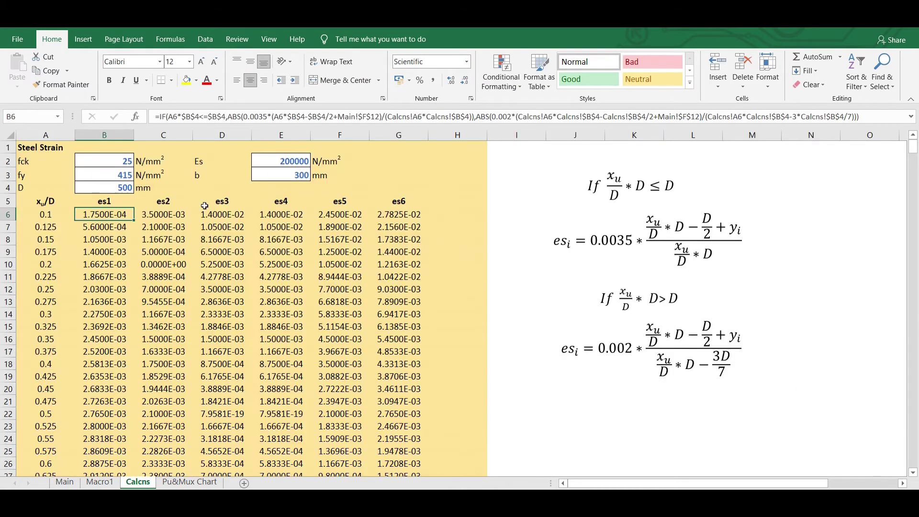
left_click(237, 214)
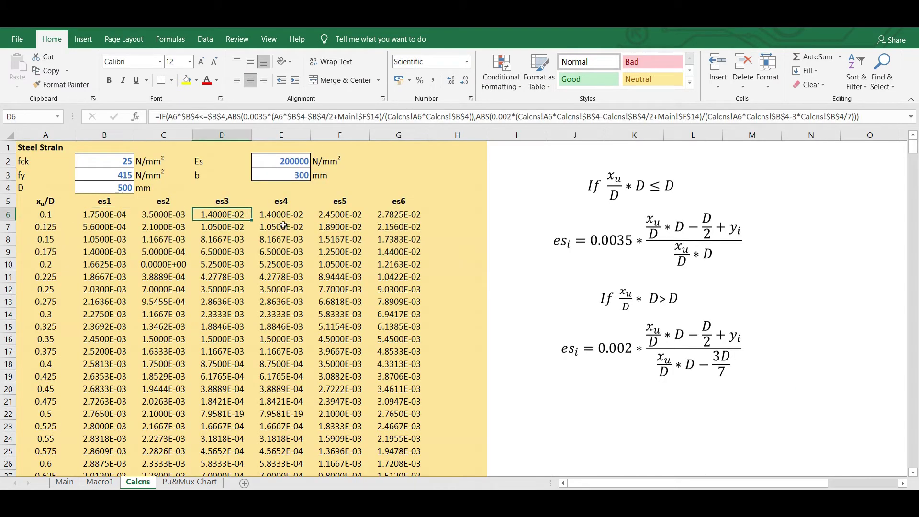
left_click(295, 216)
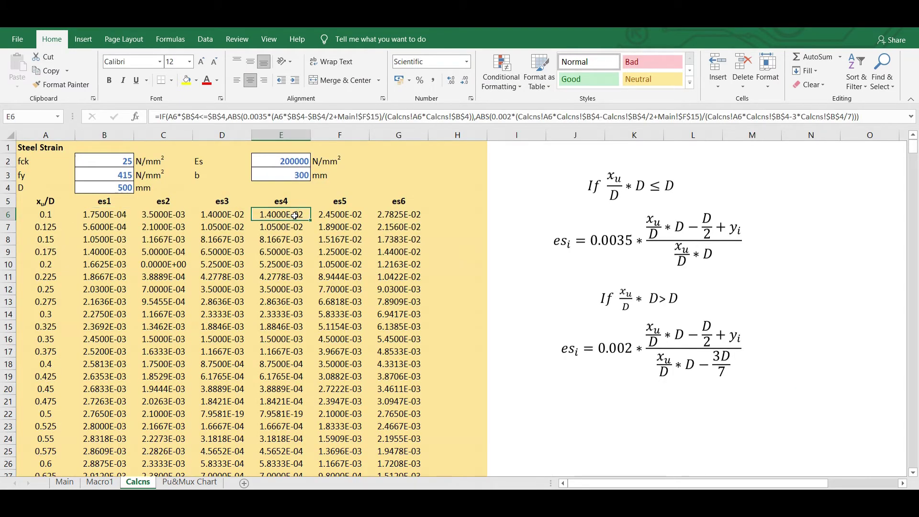
left_click(352, 216)
left_click(405, 217)
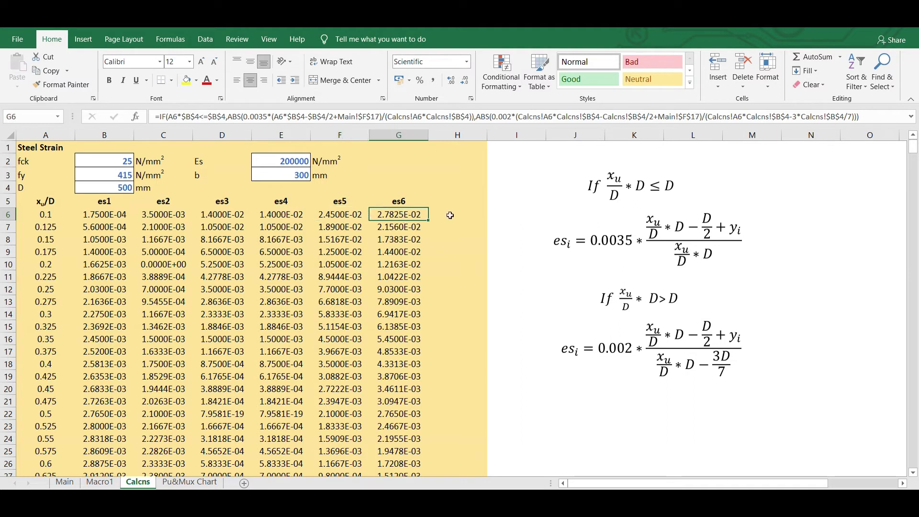
Fill the es1 to es6 strain formulas from B6:G6 down to row 86, where xu/D is 4.
left_click_drag(96, 216, 386, 214)
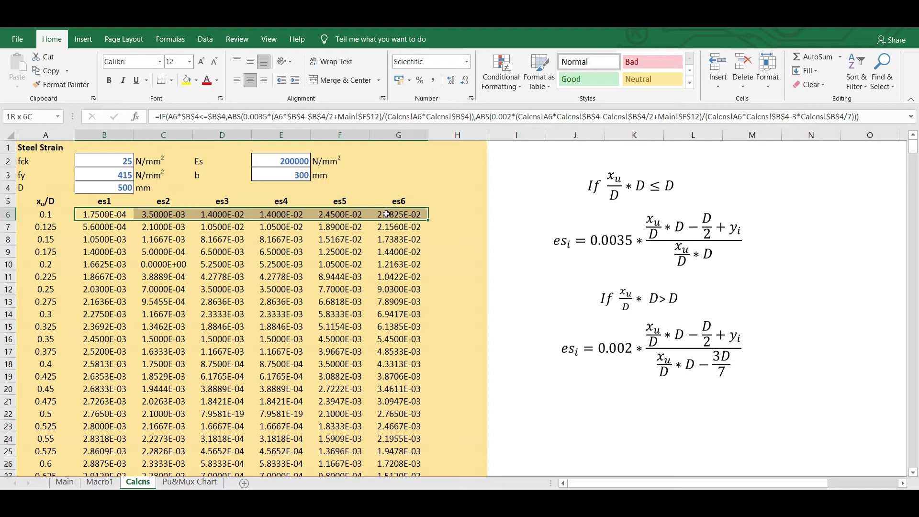
left_click(40, 214)
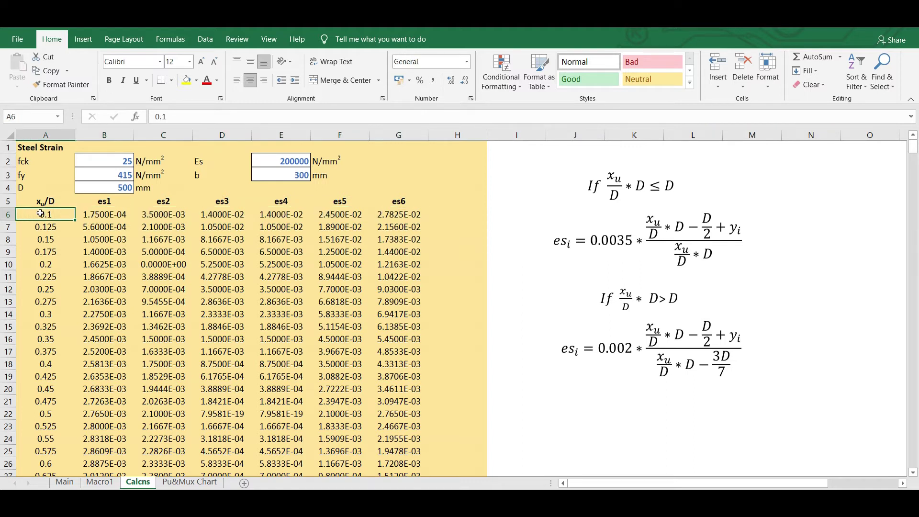
left_click_drag(104, 216, 410, 216)
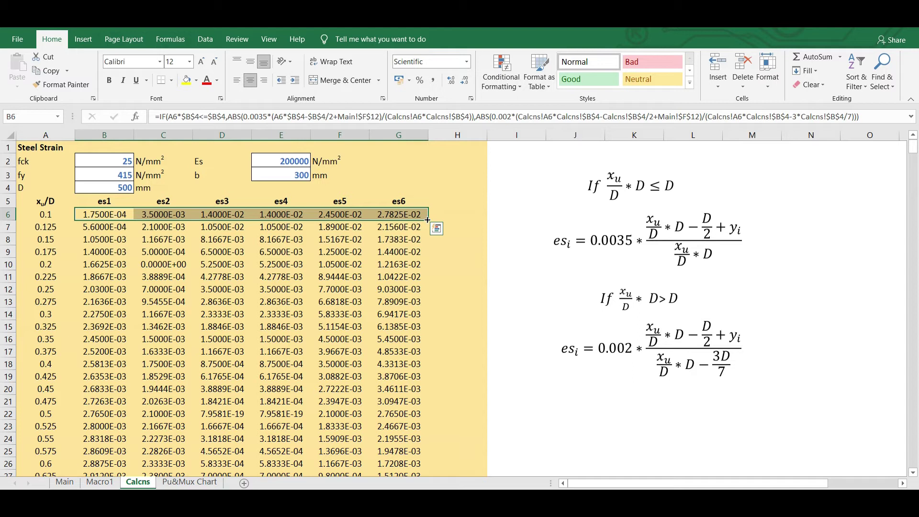
left_click_drag(428, 220, 423, 449)
left_click(453, 437)
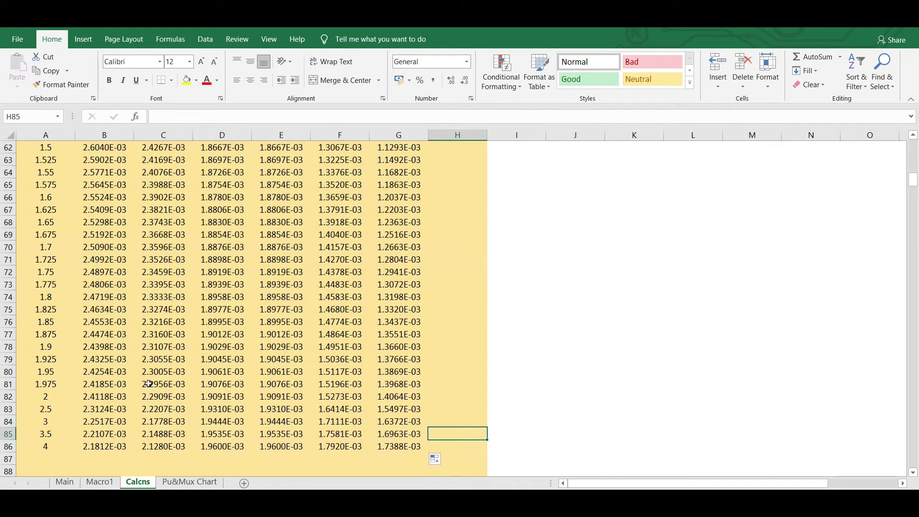
Examine the Steel Stress fsi table below the strains and the stress-strain relationship table for mild steel and cold worked bars.
scroll(100, 302, "down", 2)
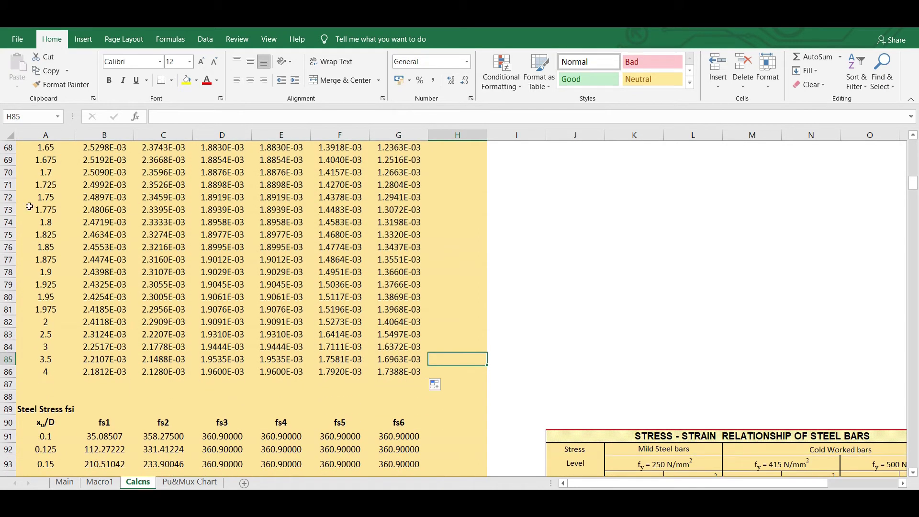
scroll(67, 232, "up", 1)
scroll(67, 234, "down", 5)
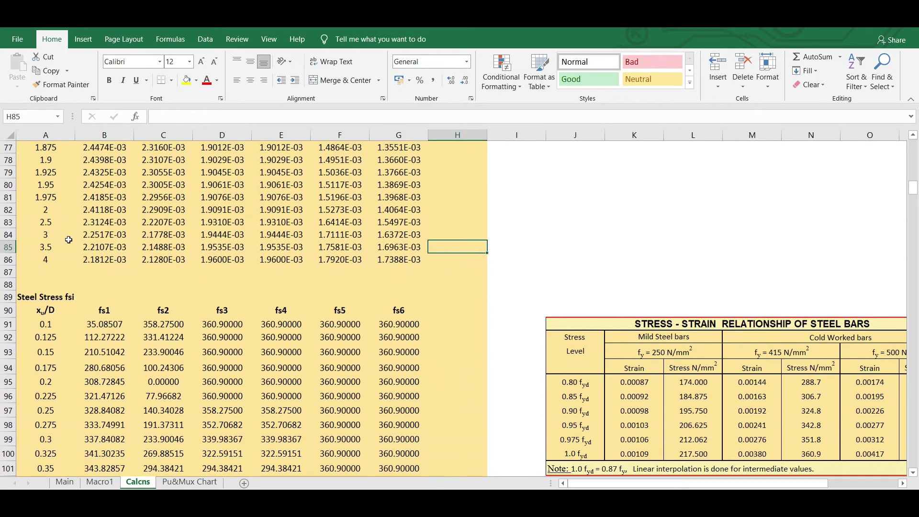
scroll(67, 238, "down", 1)
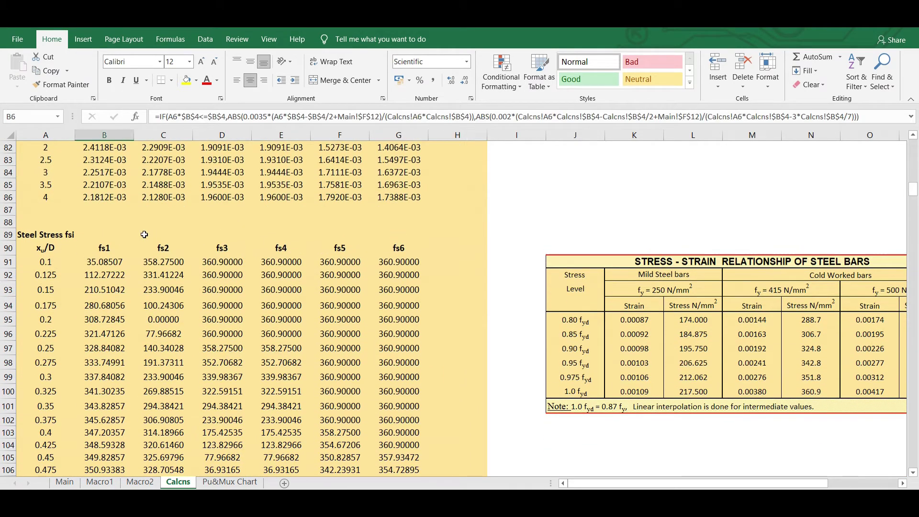
scroll(115, 245, "down", 1)
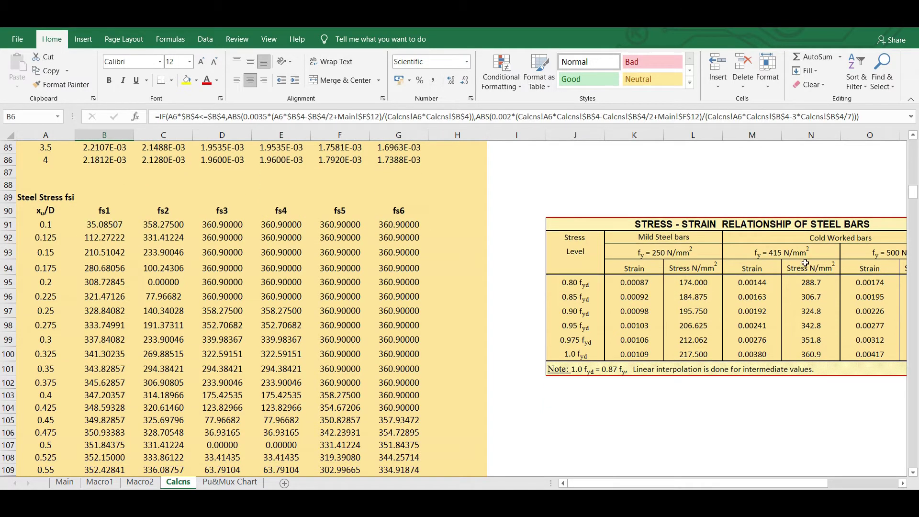
scroll(477, 274, "right", 3)
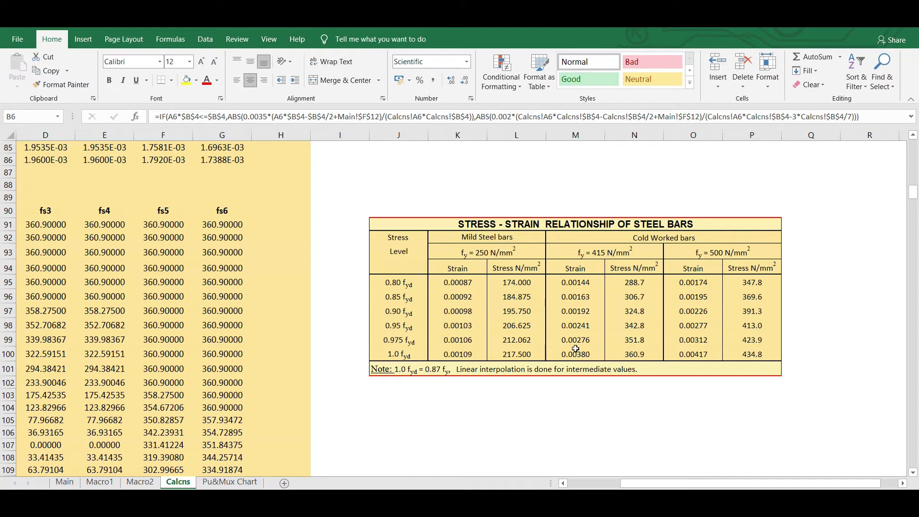
Inspect the fy = 500 conditions of the fs1 formula in B91 and compare them with the steel bar stress-strain table.
left_click_drag(680, 483, 621, 483)
left_click(105, 225)
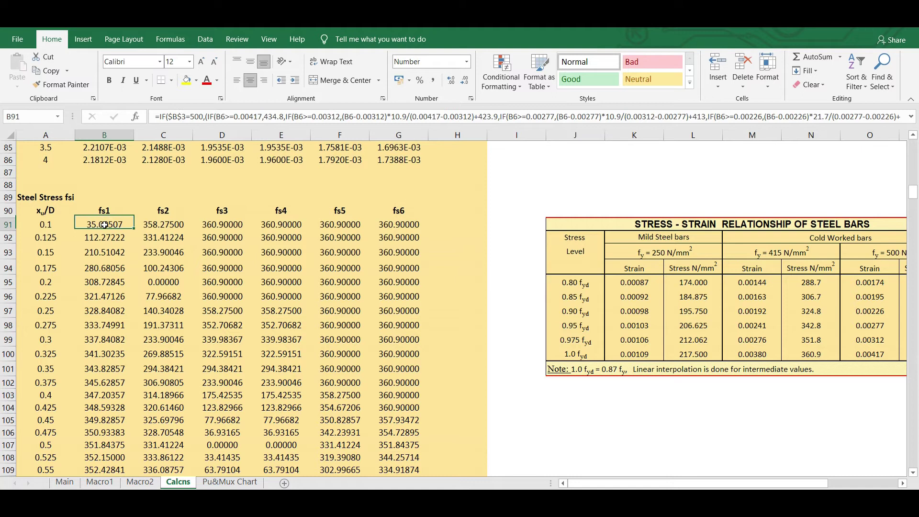
left_click(183, 116)
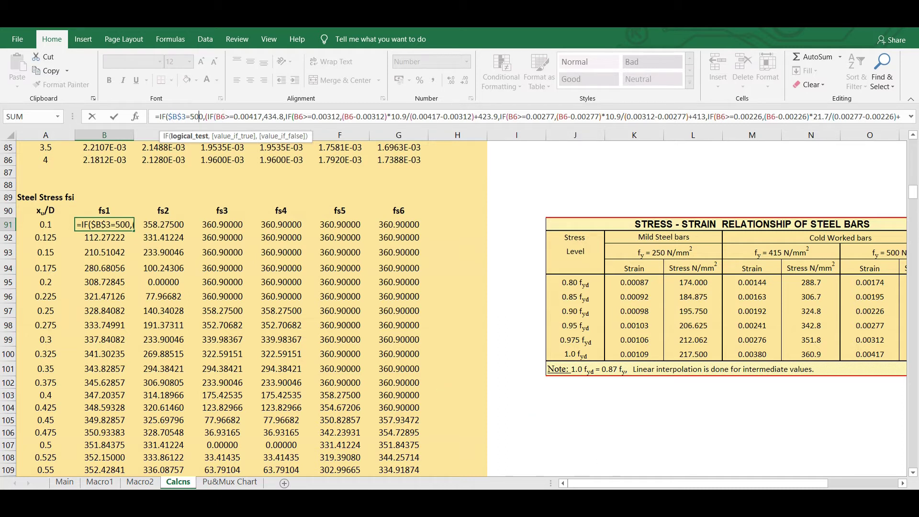
left_click_drag(698, 484, 733, 484)
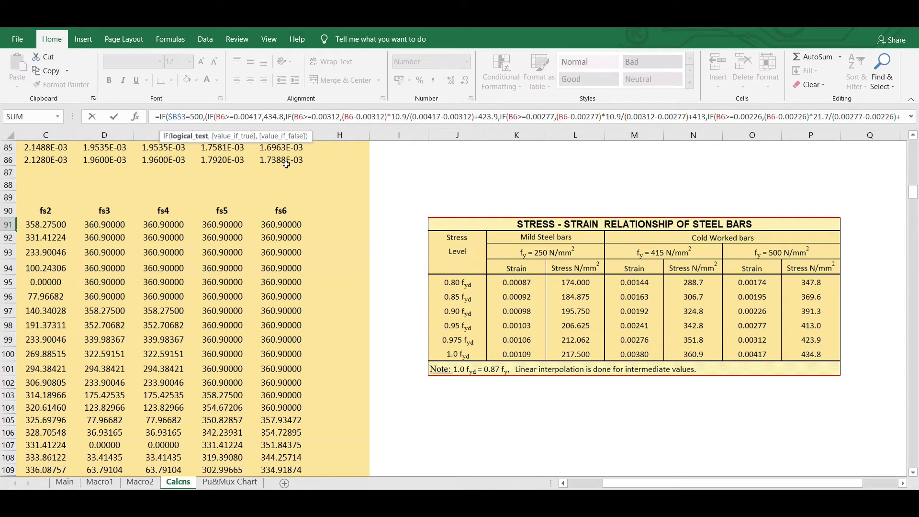
left_click(218, 117)
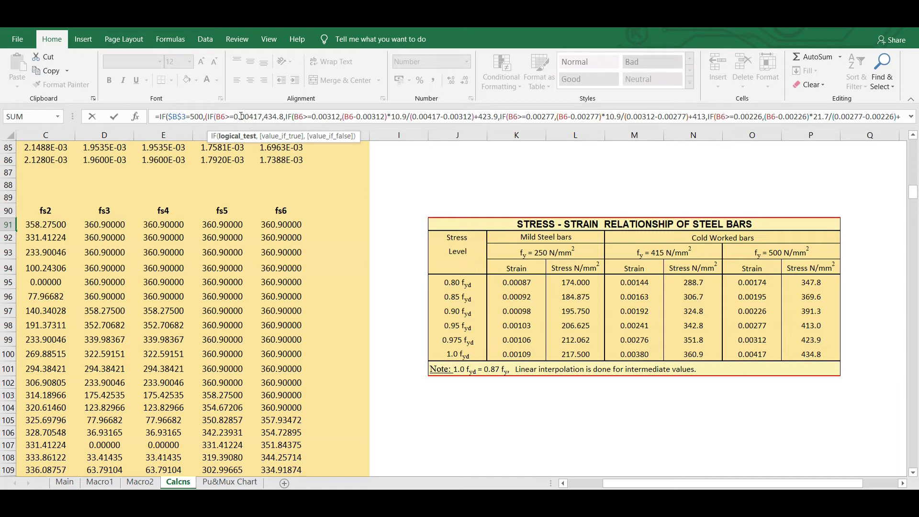
left_click(274, 116)
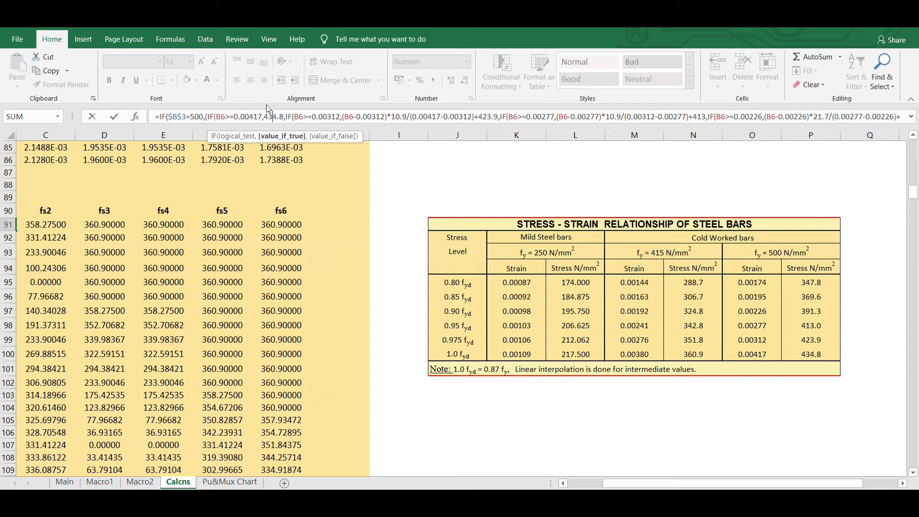
left_click(299, 116)
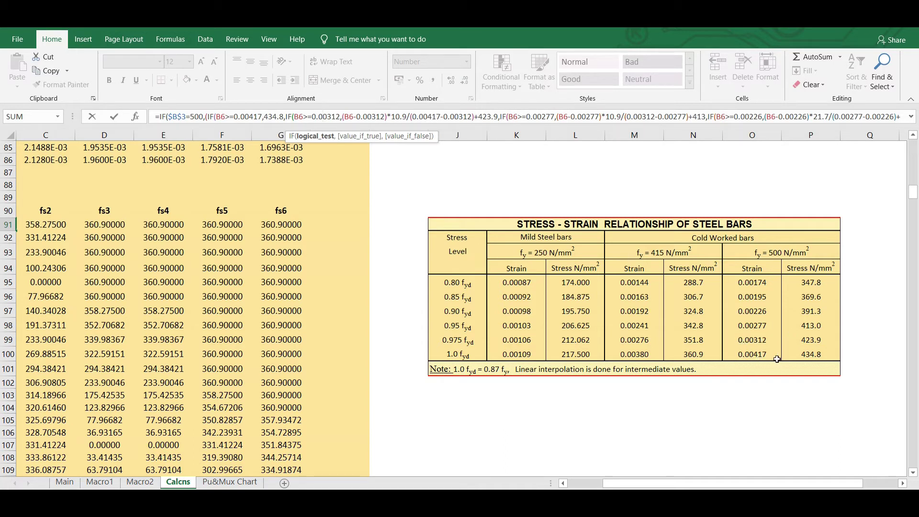
left_click_drag(342, 116, 500, 117)
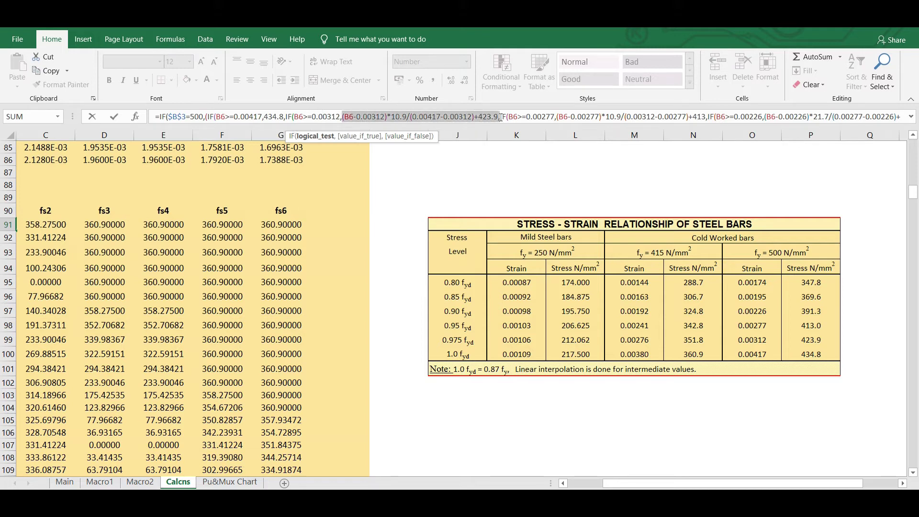
left_click_drag(502, 117, 537, 116)
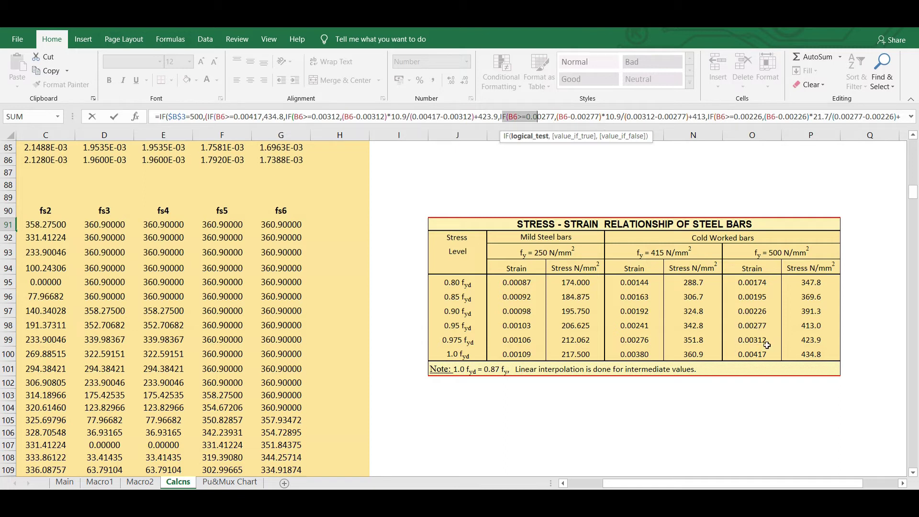
left_click(569, 117)
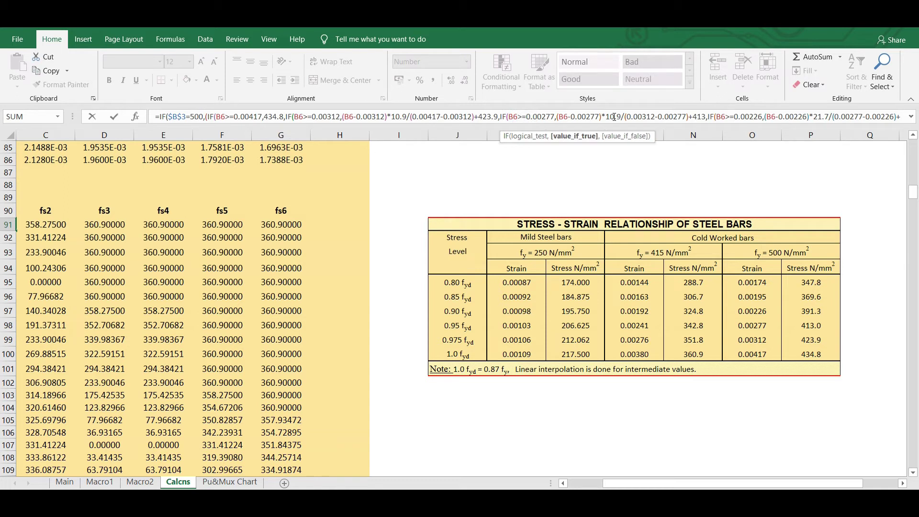
Read through the rest of the fs1 formula in B91, from the remaining fy = 500 conditions to the fy = 415 branch, without changing it.
key("Right")
key("Right")
key("Right")
key("Right")
key("Right")
key("Right")
key("Right")
key("Right")
key("Right")
key("Right")
key("Right")
key("Right")
key("Right")
key("Right")
key("Right")
key("Right")
key("Right")
key("Right")
key("Right")
key("Right")
key("Right")
key("Right")
key("Right")
key("Right")
key("Right")
key("Right")
key("Right")
key("Right")
key("Right")
key("Right")
key("Right")
key("Right")
key("Right")
key("Right")
key("Right")
key("Right")
key("Right")
key("Right")
key("Right")
key("Right")
key("Right")
key("Right")
key("Right")
key("Right")
key("Right")
key("Right")
key("Right")
key("Right")
key("Right")
key("Right")
key("Right")
key("Right")
key("Right")
key("Right")
key("Right")
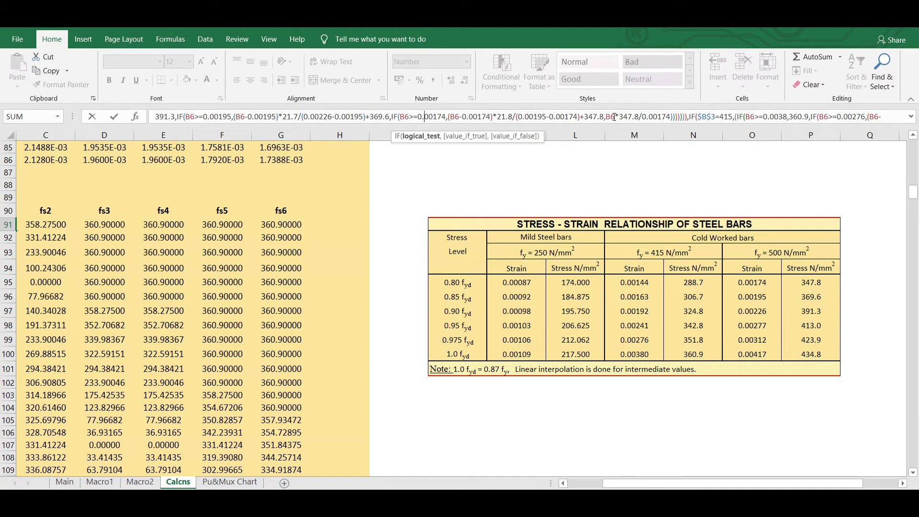
key("Right")
key("Right")
key("Right")
key("Right")
key("Right")
key("Right")
key("Right")
key("Right")
key("Right")
key("Right")
key("Right")
key("Right")
key("Right")
key("Right")
key("Right")
key("Right")
key("Right")
key("Right")
key("Right")
key("Right")
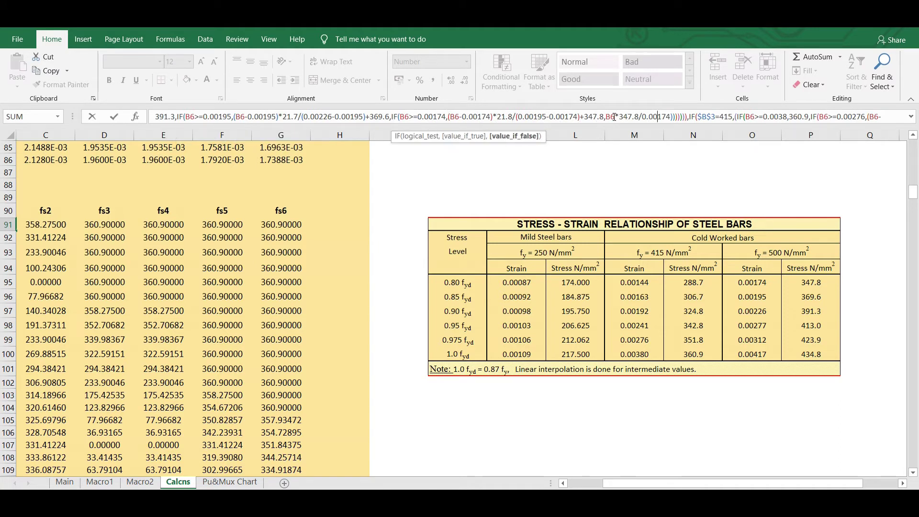
key("Right")
key("Right")
key("Right")
key("Right")
key("Right")
key("Right")
key("Right")
key("Right")
key("Right")
key("Right")
key("Right")
key("Right")
key("Right")
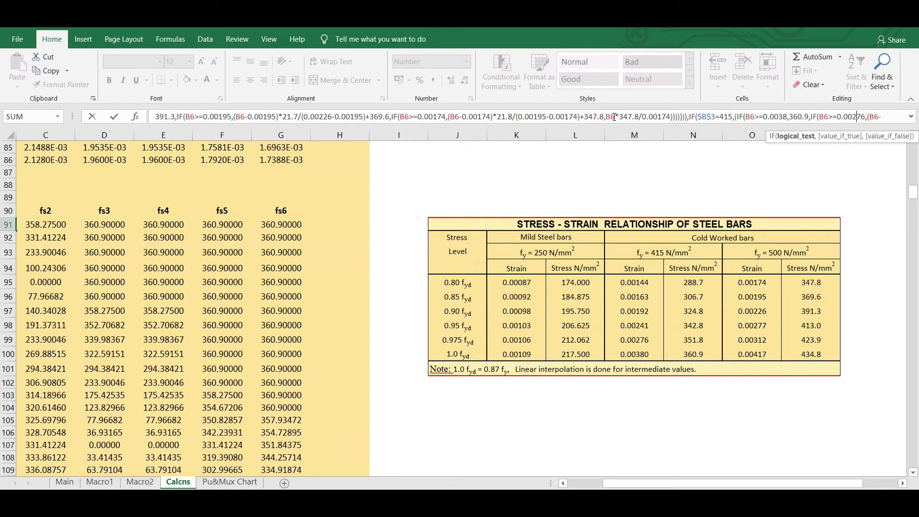
key("Return")
key("Up")
Inspect the fs2 to fs6 stress formulas in C91 to G91 of the Steel Stress table.
left_click_drag(614, 485, 597, 485)
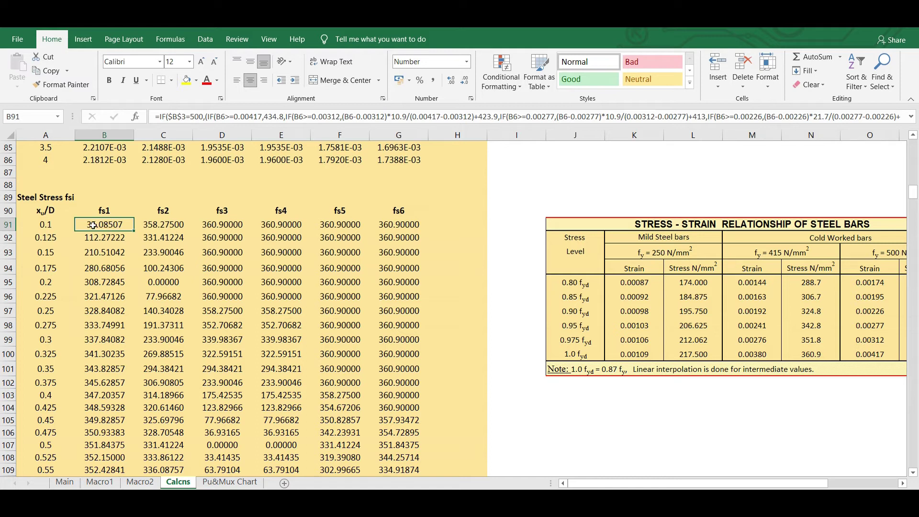
left_click(166, 226)
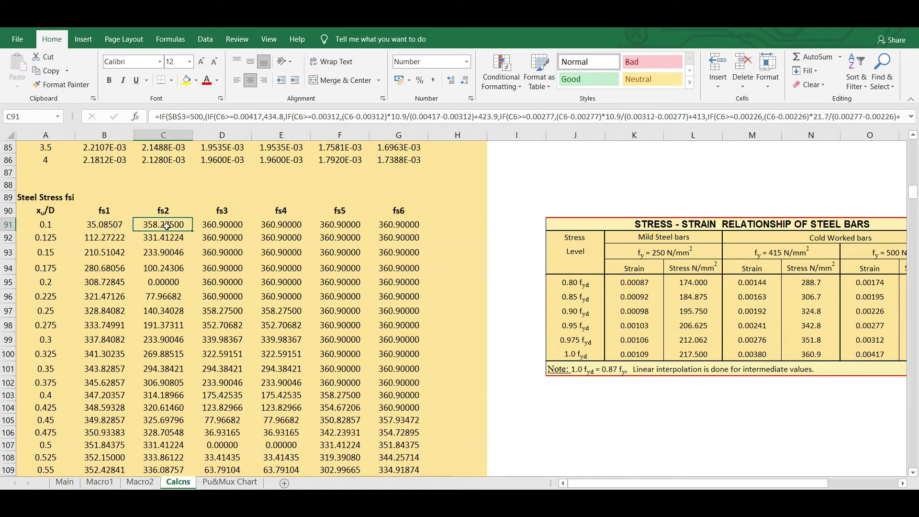
left_click(226, 225)
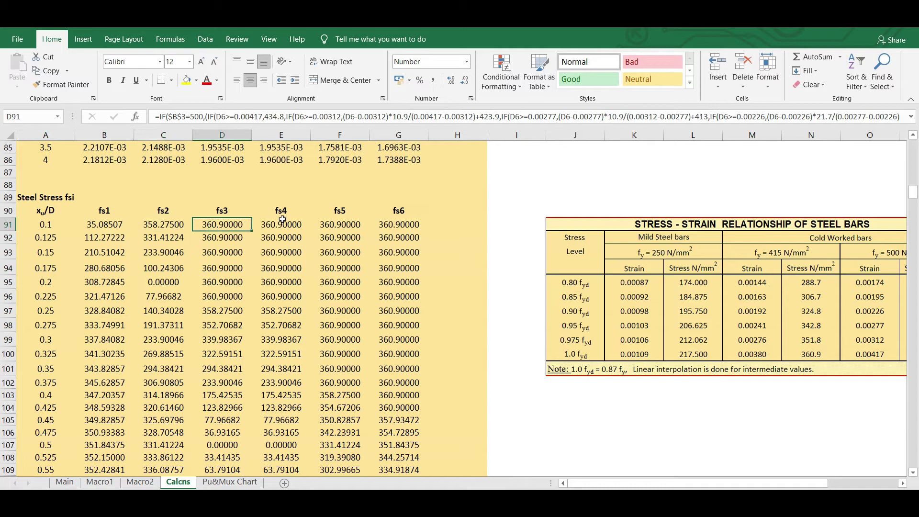
left_click(291, 229)
left_click(363, 231)
left_click(395, 227)
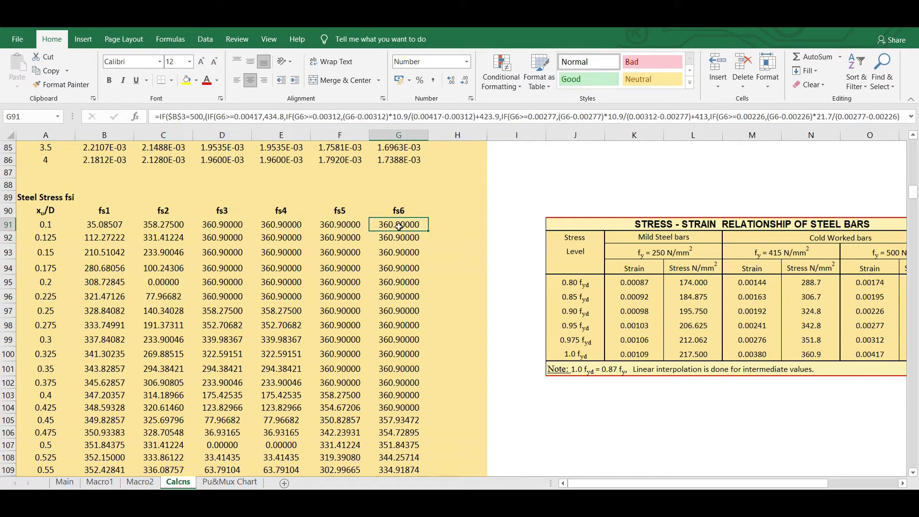
Fill the fs1 to fs6 stress formulas from B91:G91 down to row 171, where xu/D is 4.
left_click_drag(103, 223, 411, 435)
left_click(463, 432)
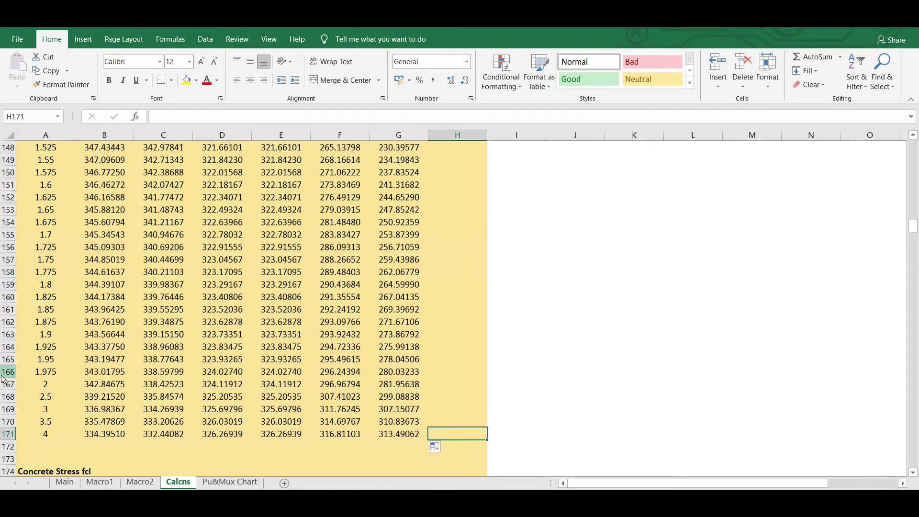
scroll(32, 402, "down", 2)
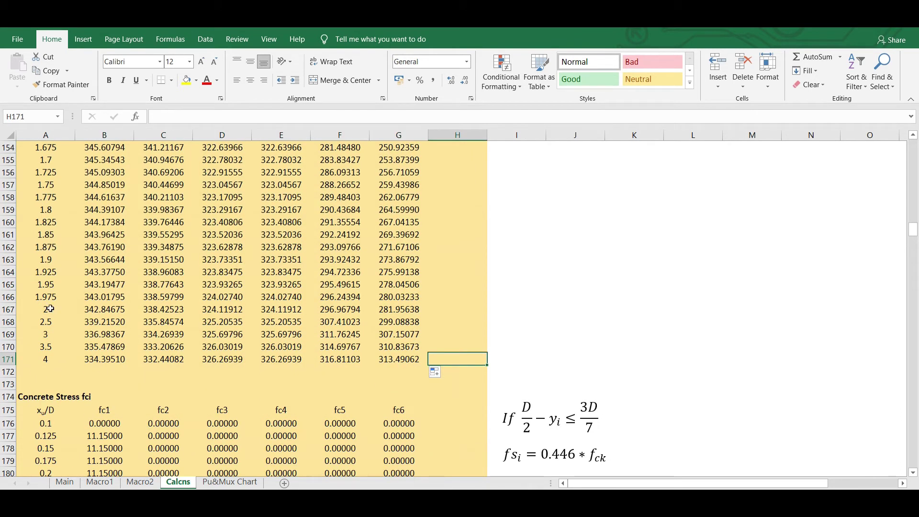
scroll(50, 309, "down", 2)
scroll(57, 302, "up", 7)
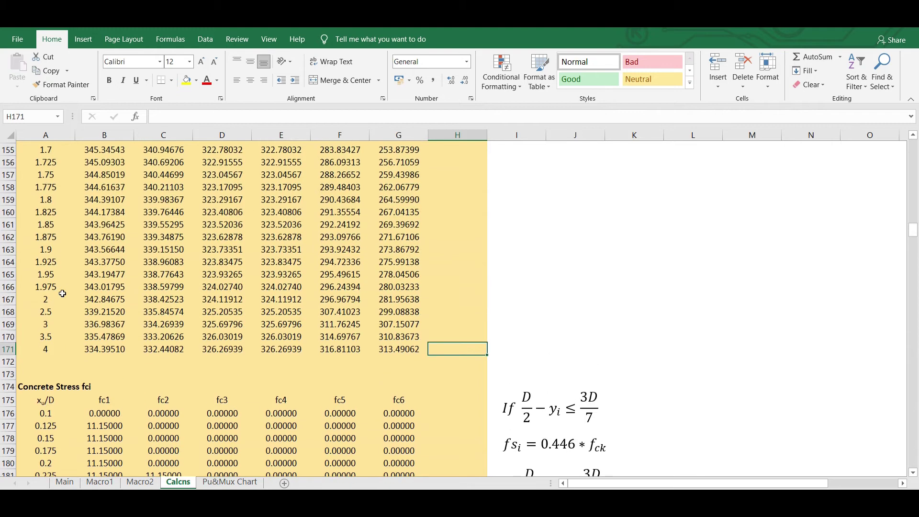
scroll(62, 294, "up", 11)
scroll(63, 294, "down", 5)
scroll(63, 294, "down", 16)
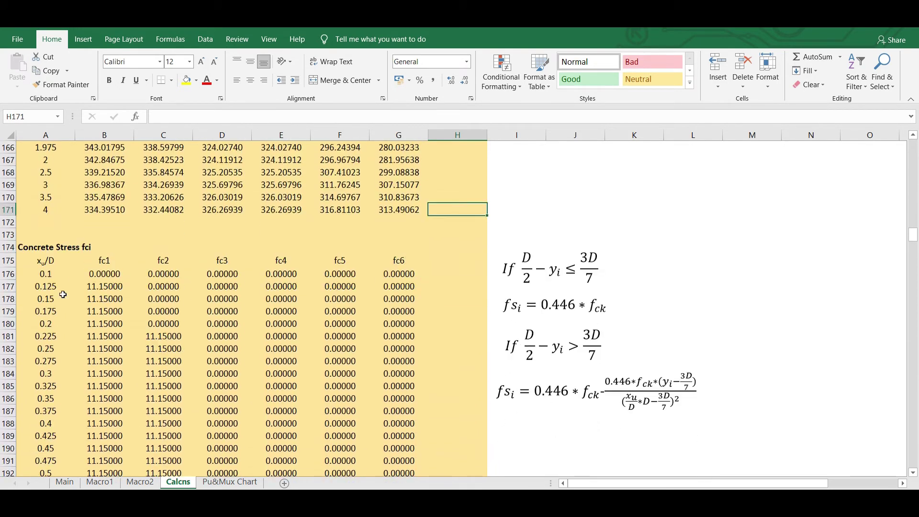
Fill the fc1 to fc6 formulas of the Concrete Stress fci table from B176:G176 down to row 256.
left_click(148, 232)
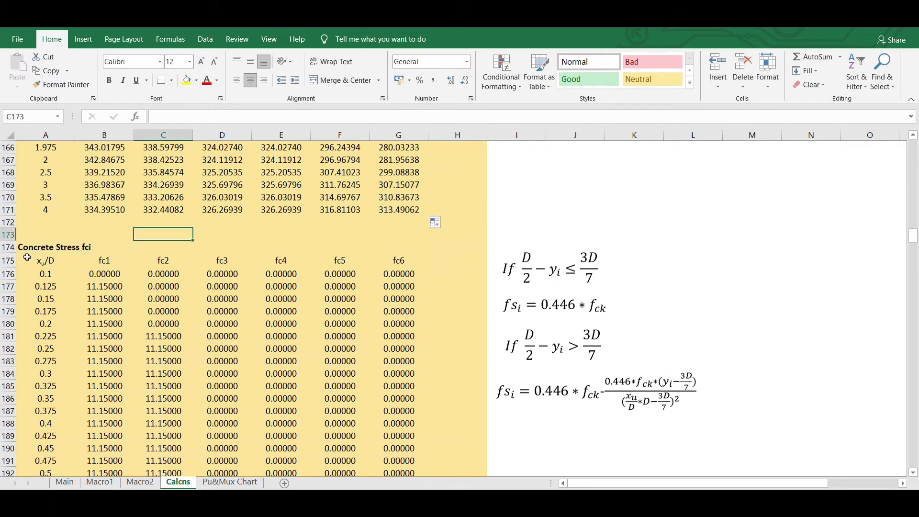
scroll(200, 246, "down", 1)
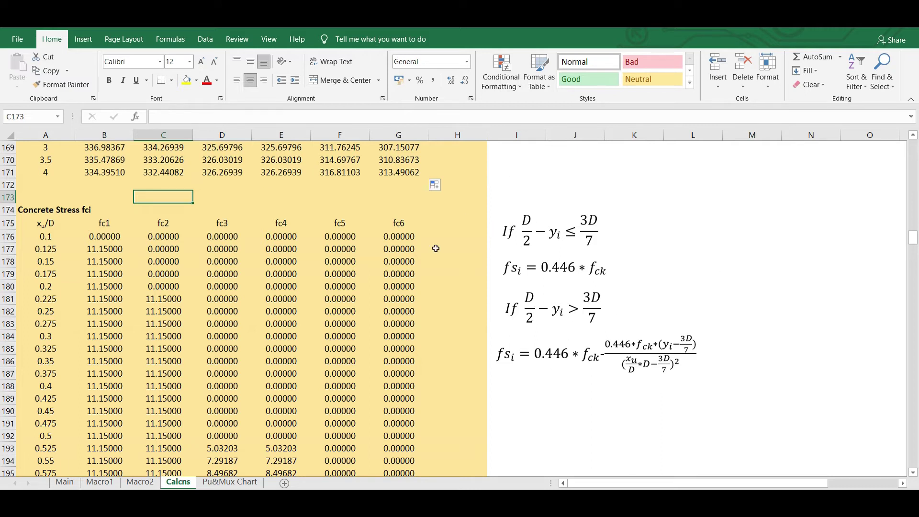
left_click_drag(108, 237, 386, 240)
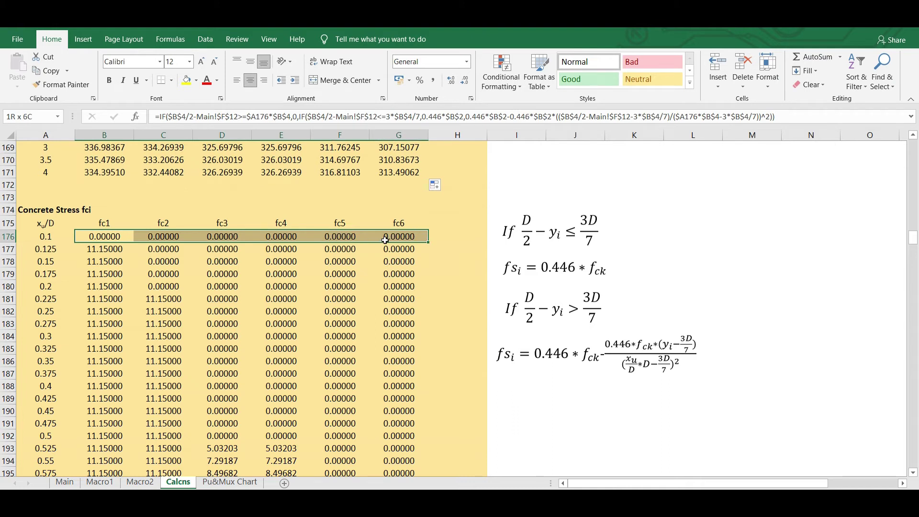
left_click_drag(386, 239, 386, 240)
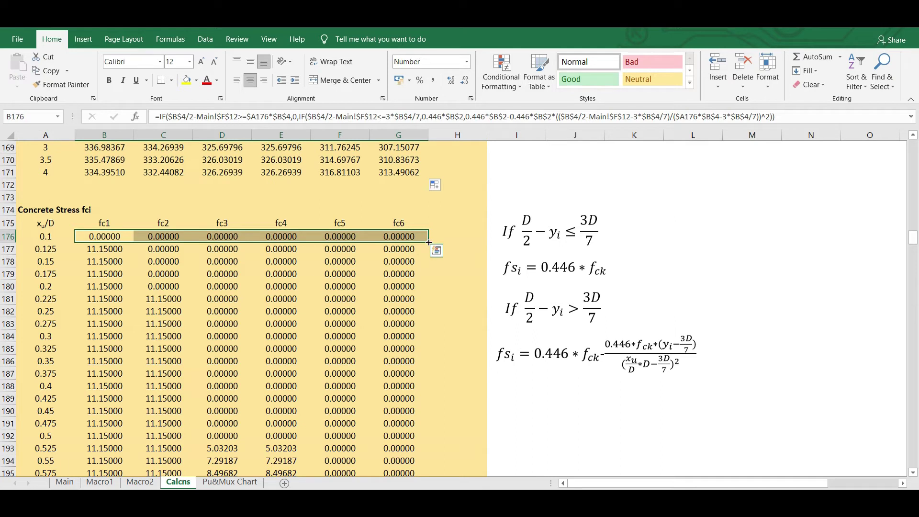
left_click_drag(429, 242, 417, 437)
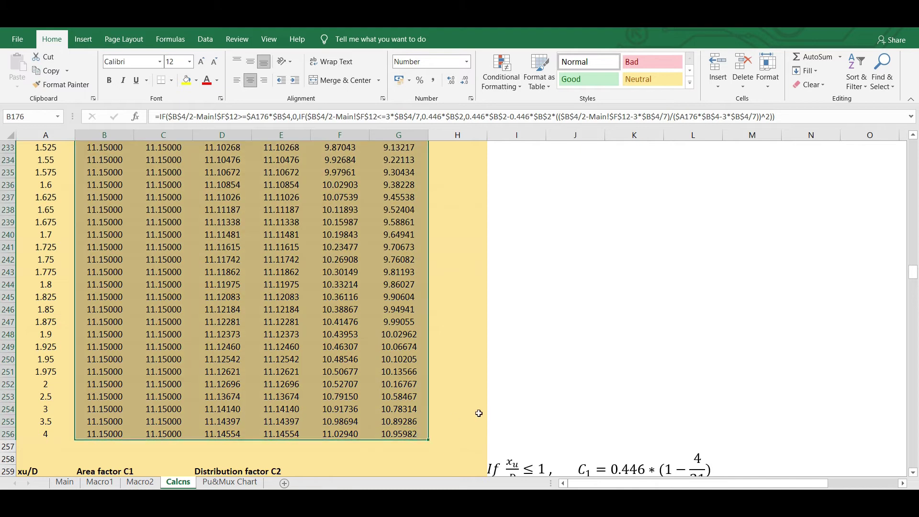
left_click(459, 414)
Review the area factor C1 formula in B260 and distribution factor C2 formula in D260, and fill both down to row 340.
scroll(181, 321, "down", 6)
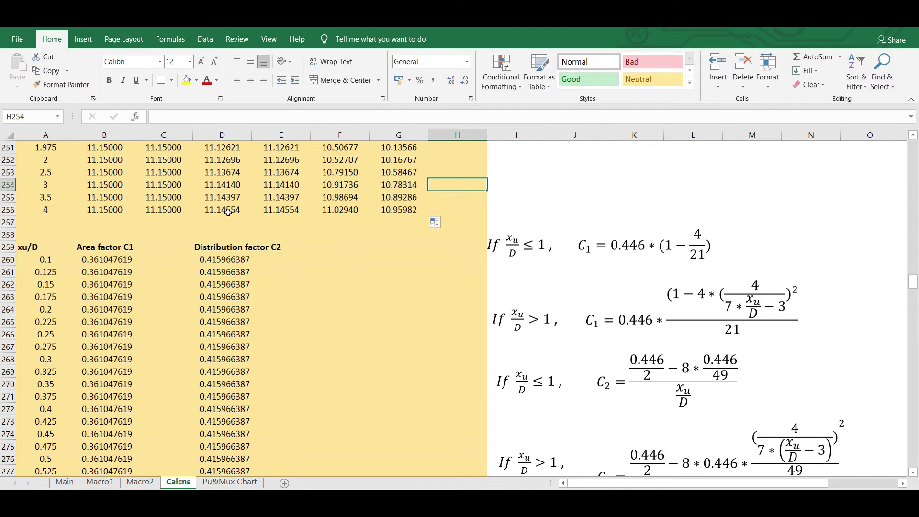
scroll(287, 241, "down", 1)
left_click(92, 219)
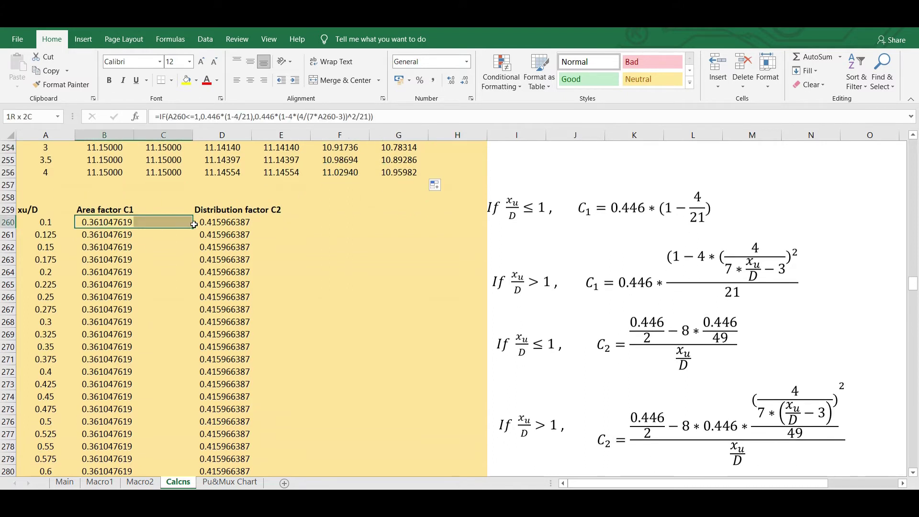
left_click(223, 222)
left_click(374, 257)
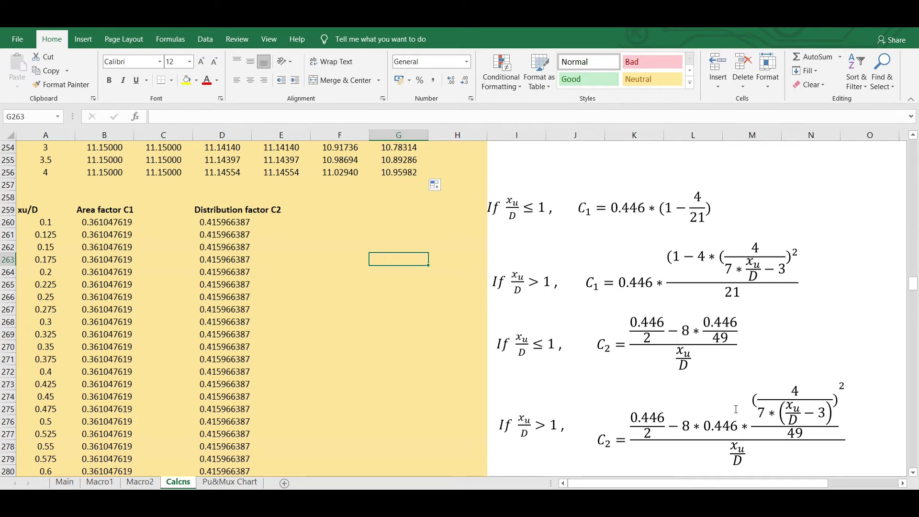
left_click_drag(95, 225, 251, 438)
left_click(297, 437)
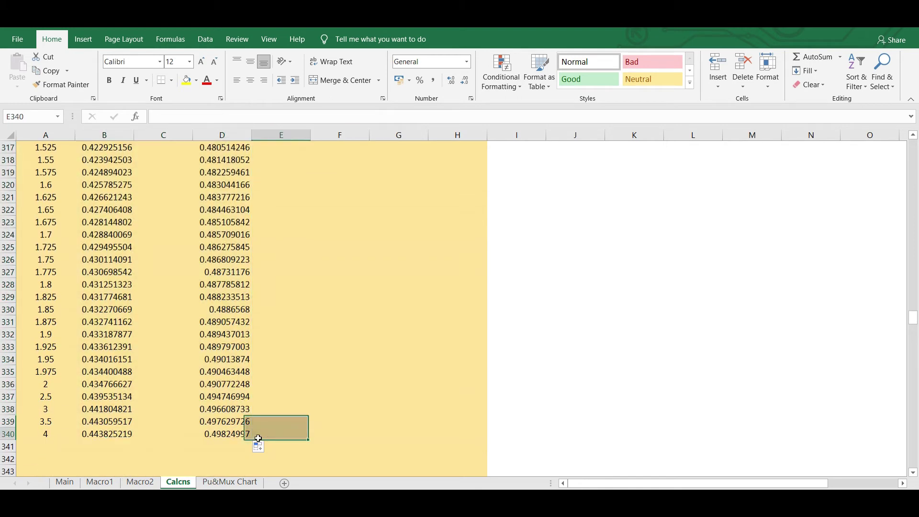
Examine the pi(fsi-fci)/(fck) table, check the reinforcement details on the Main sheet, and inspect the y1 formula in B347 of Calcns.
scroll(53, 424, "down", 6)
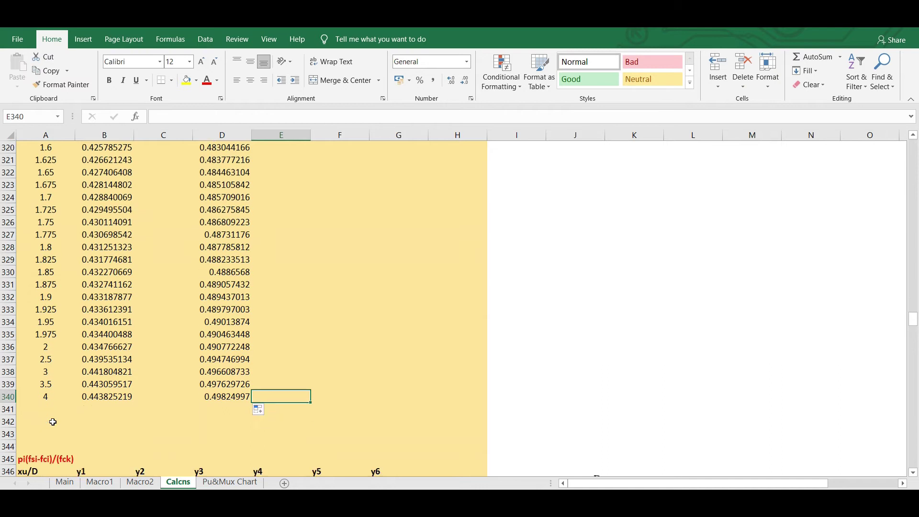
scroll(93, 358, "down", 1)
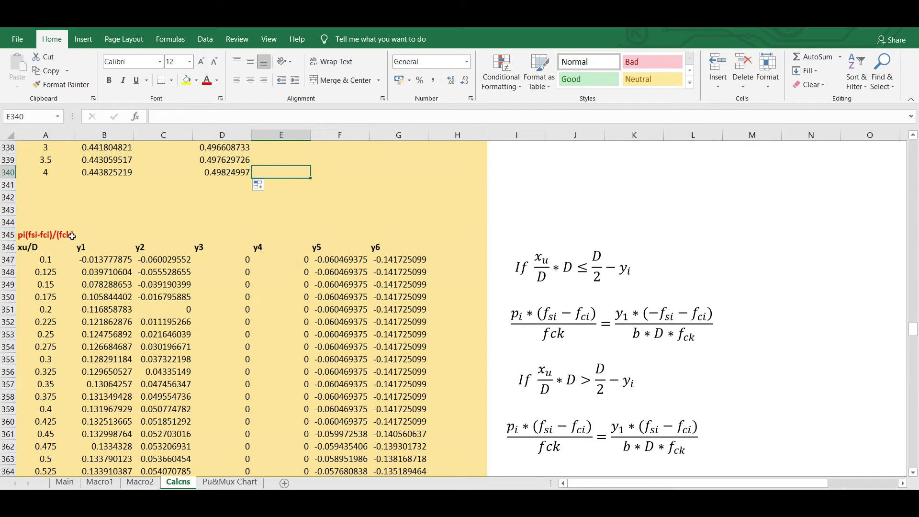
left_click(126, 213)
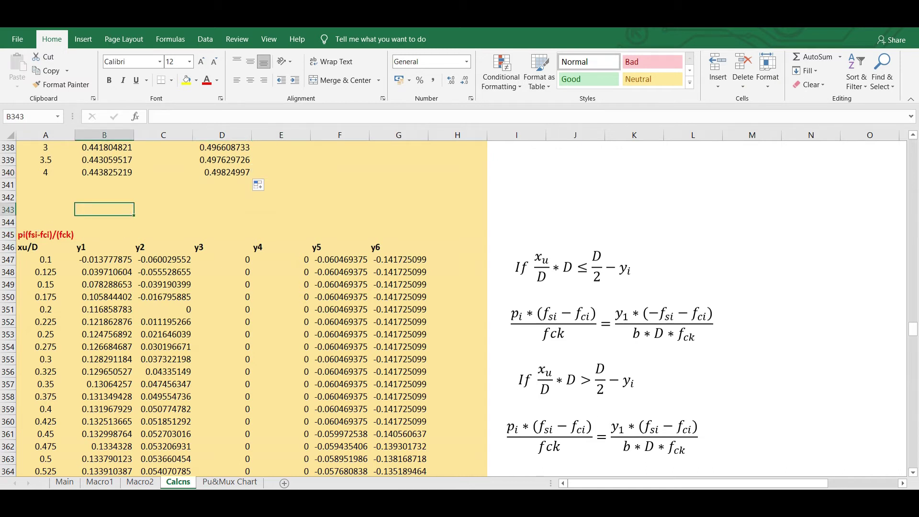
left_click(65, 483)
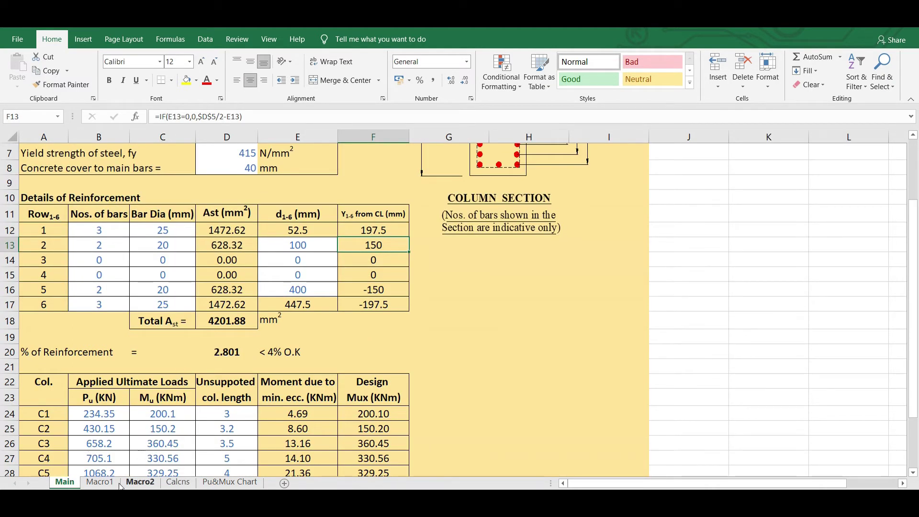
left_click(101, 482)
left_click(140, 482)
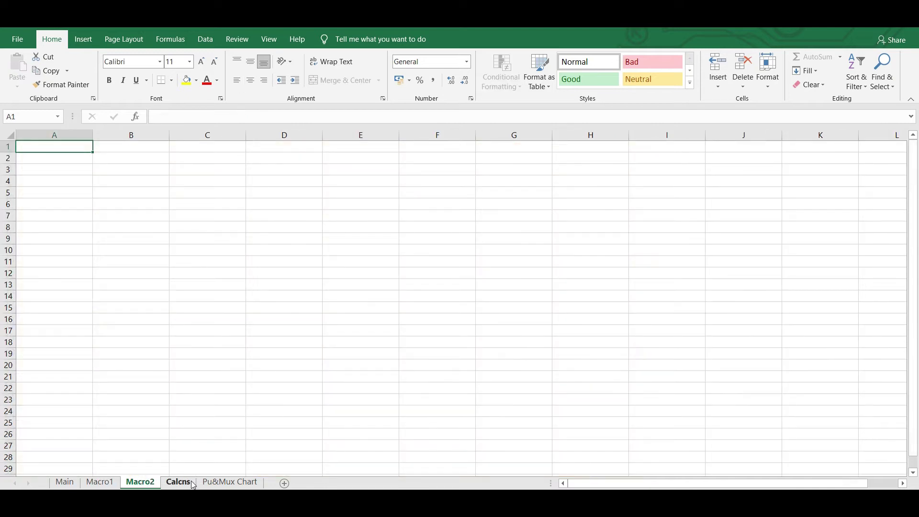
left_click(187, 484)
left_click(106, 261)
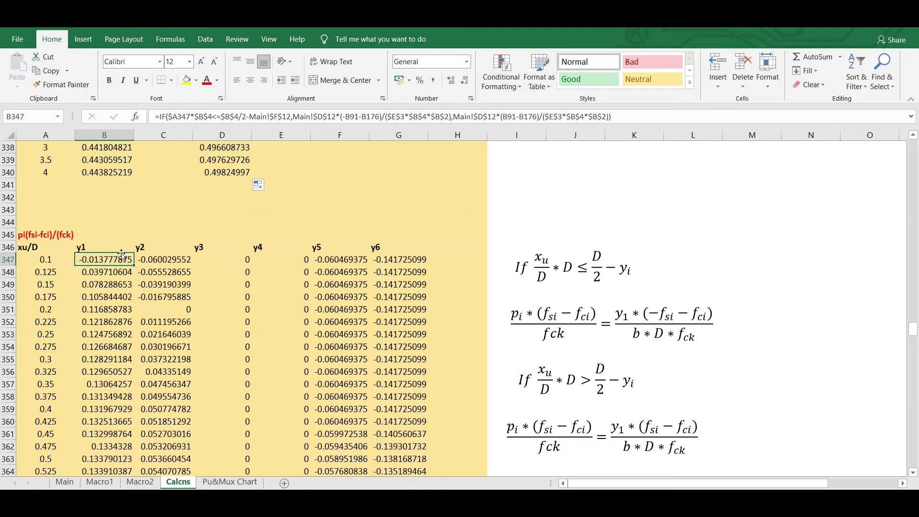
Examine the pi(fsi-fci)/(fck) table's title, its y1 to y6 headings and its first row of values, B347:G347.
scroll(117, 255, "down", 1)
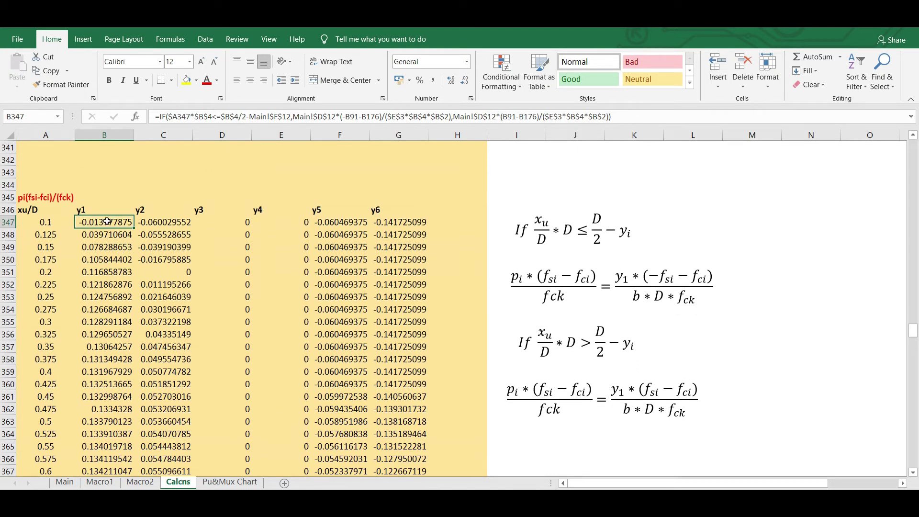
left_click_drag(123, 221, 404, 218)
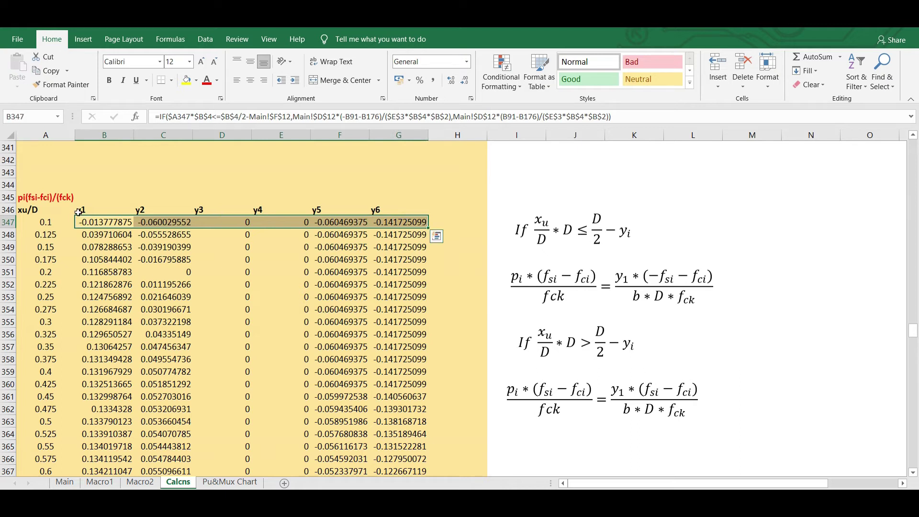
left_click(78, 212)
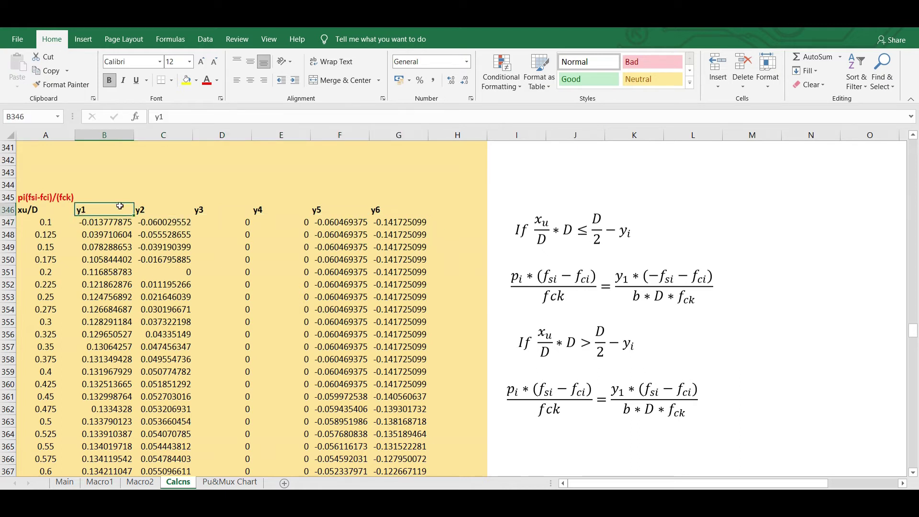
left_click(24, 196)
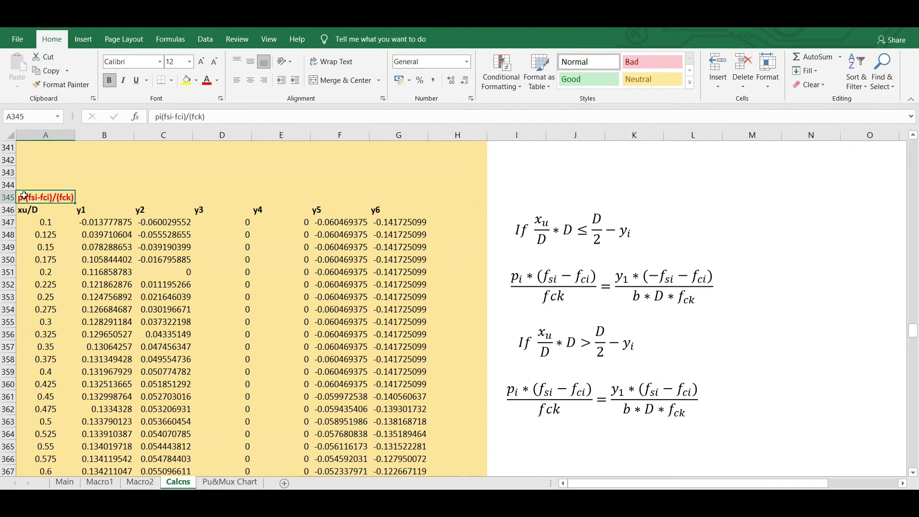
left_click_drag(82, 209, 419, 211)
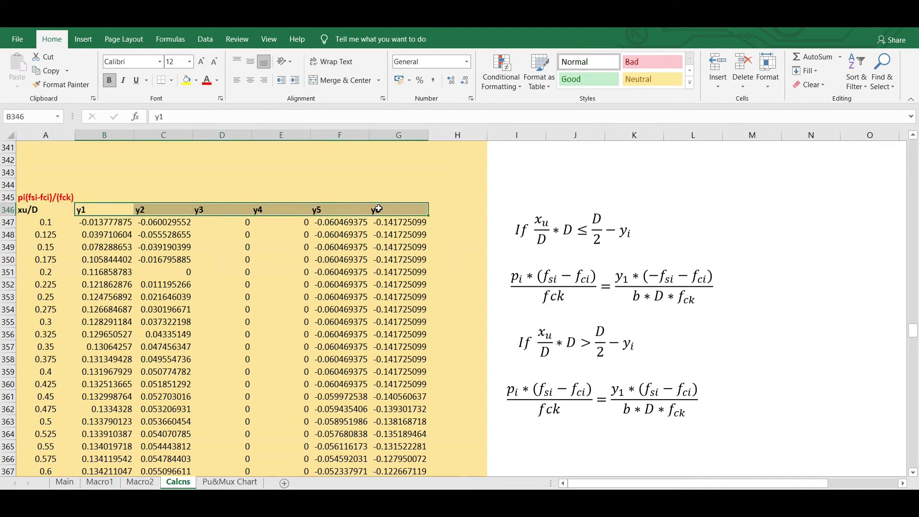
left_click(453, 211)
left_click_drag(82, 223, 414, 225)
left_click(456, 360)
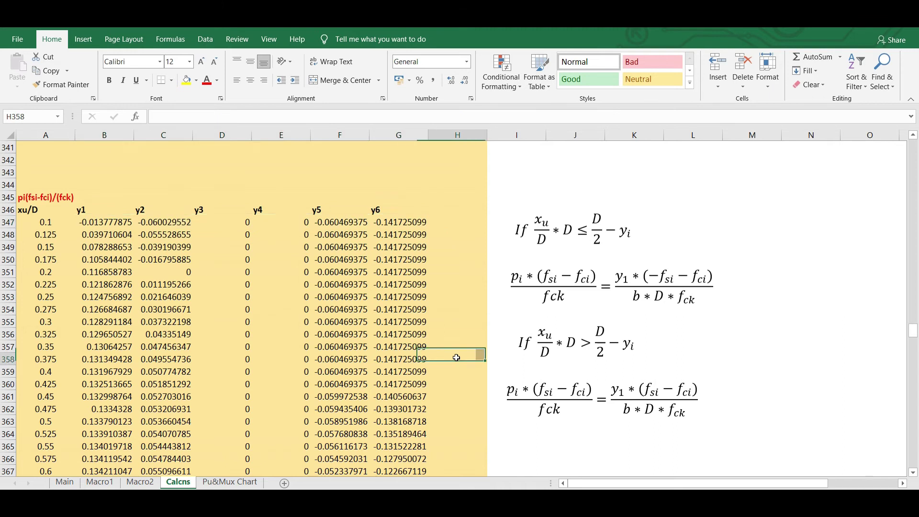
Compare the pi(fsi-fci)/(fck) table with the pi(fsi-fci)*y/(fck*D) table starting at row 435 and its written formula.
scroll(239, 349, "down", 16)
scroll(147, 339, "down", 12)
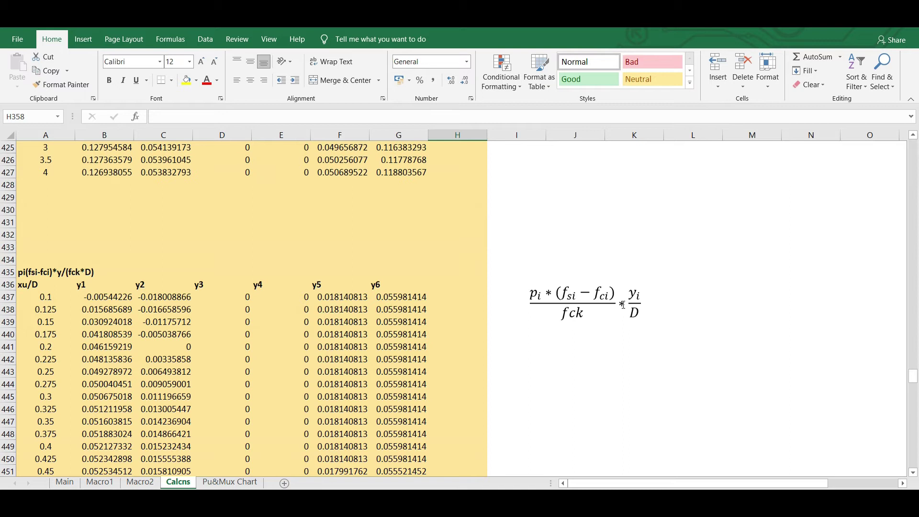
scroll(184, 311, "up", 20)
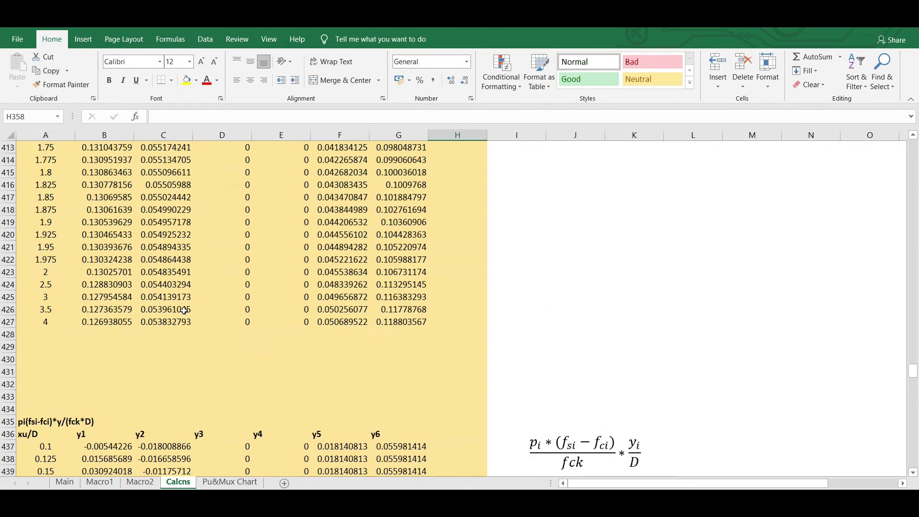
scroll(184, 310, "up", 9)
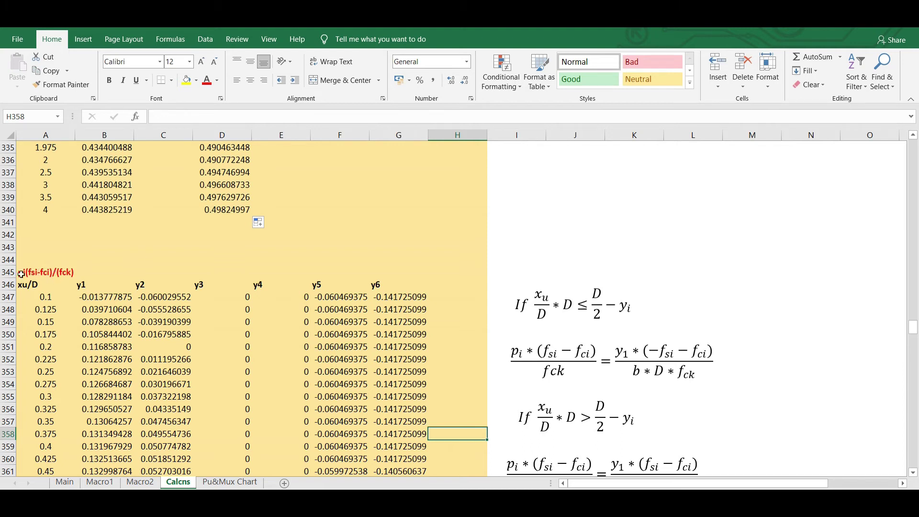
left_click(33, 272)
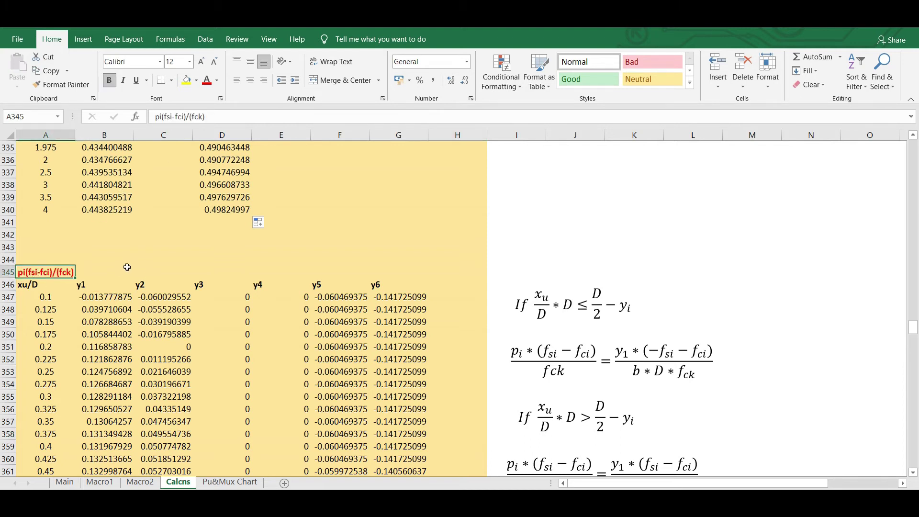
left_click(127, 267)
scroll(306, 284, "down", 20)
scroll(307, 284, "down", 14)
scroll(602, 306, "up", 4)
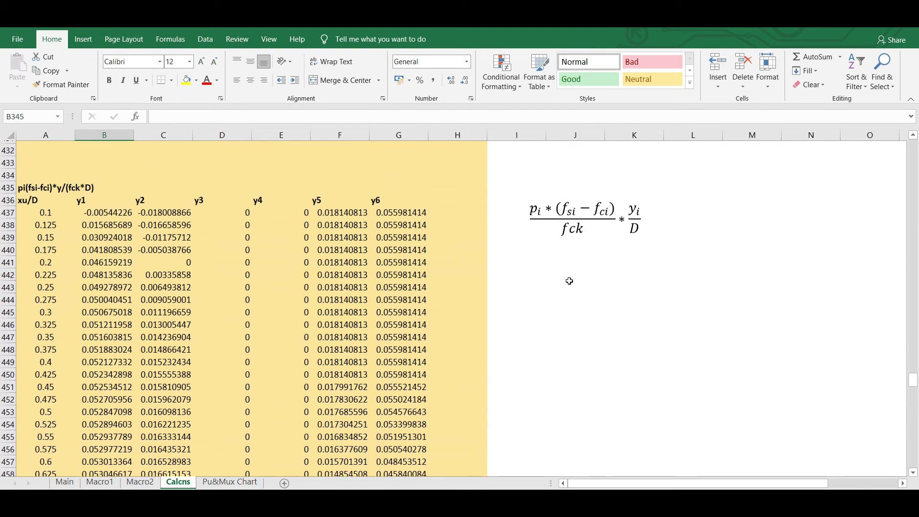
scroll(570, 281, "up", 1)
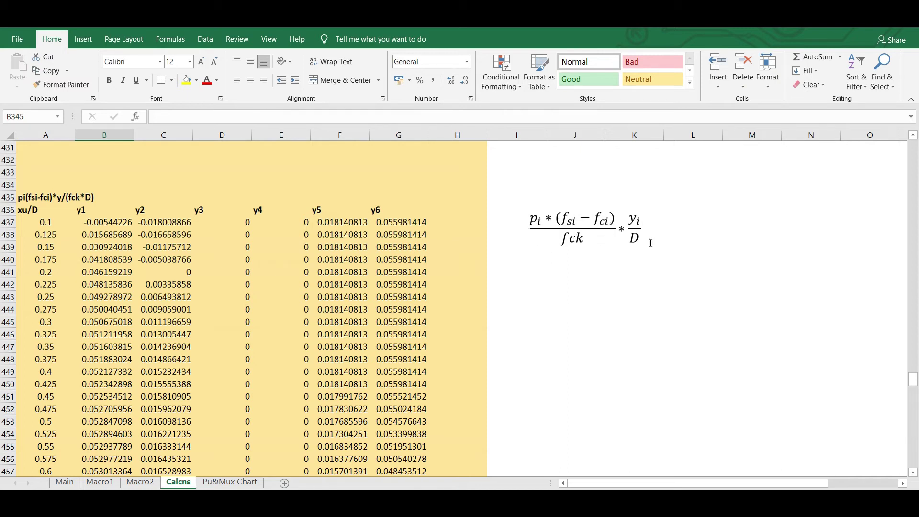
Inspect the y1 and y2 formulas in B437 and C437, checking the referenced distance in cell F12 of the Main sheet.
left_click(103, 224)
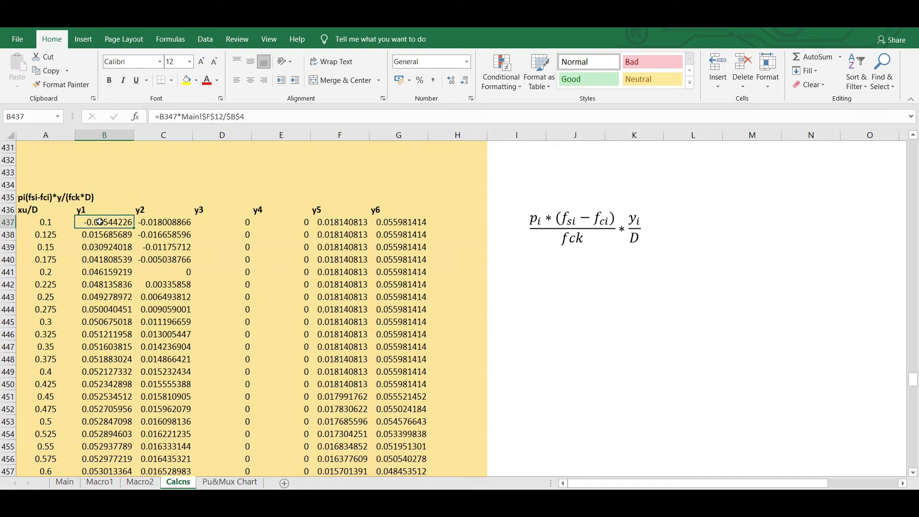
left_click(216, 117)
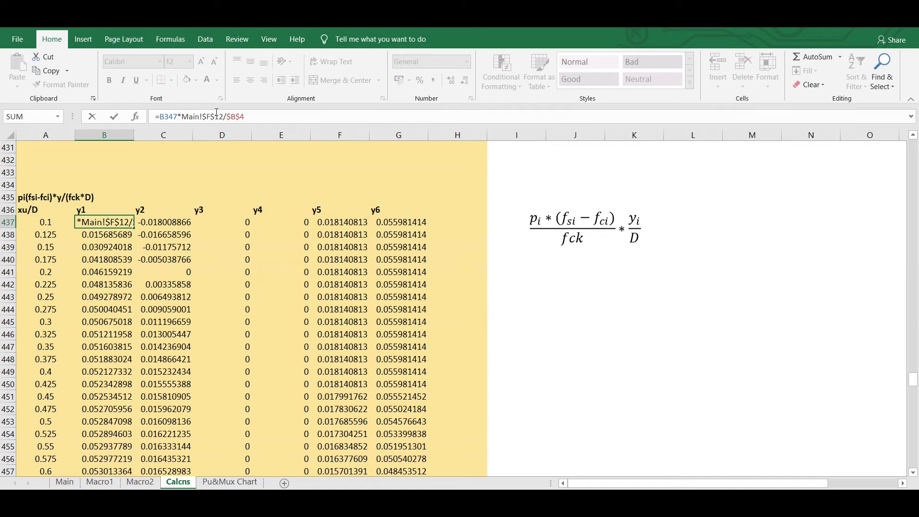
key("Return")
left_click(109, 222)
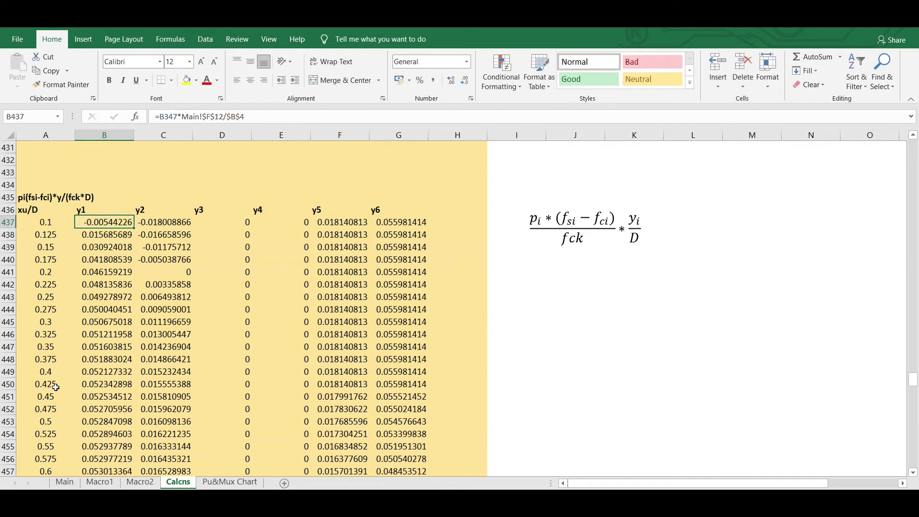
left_click(64, 482)
left_click(383, 225)
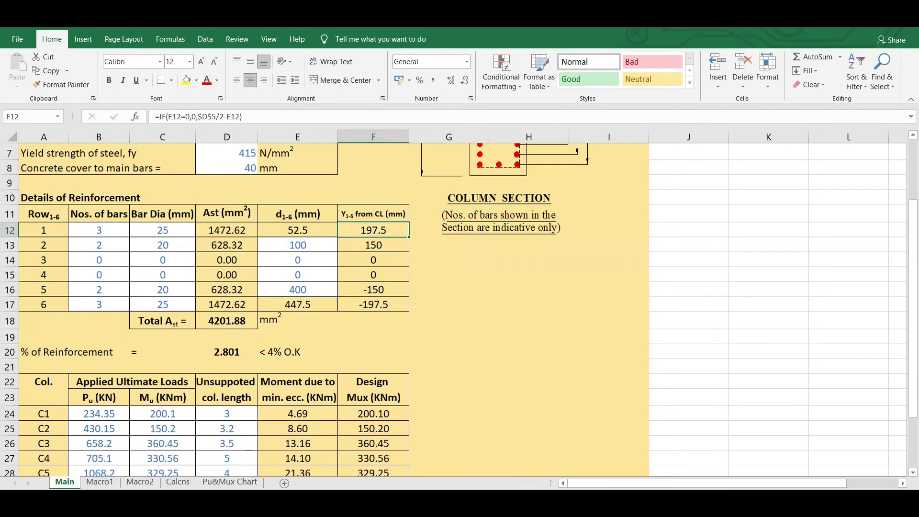
left_click(179, 483)
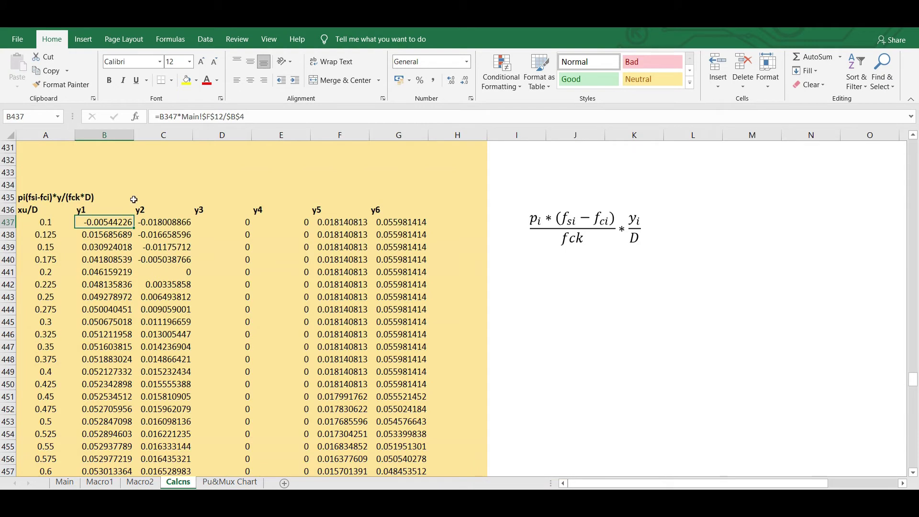
left_click(158, 224)
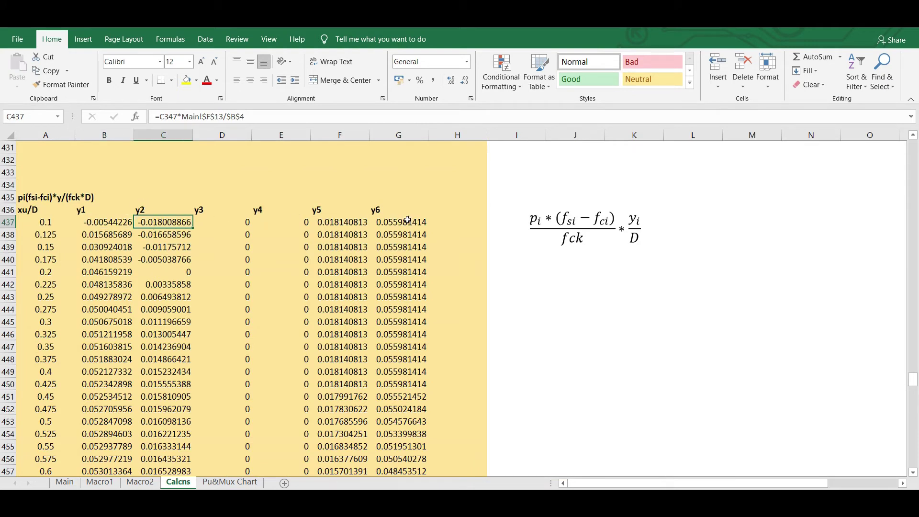
Review the rest of the pi(fsi-fci)*y/(fck*D) table and inspect the Pu formula for xu/D of 0 in B526.
scroll(411, 224, "down", 1)
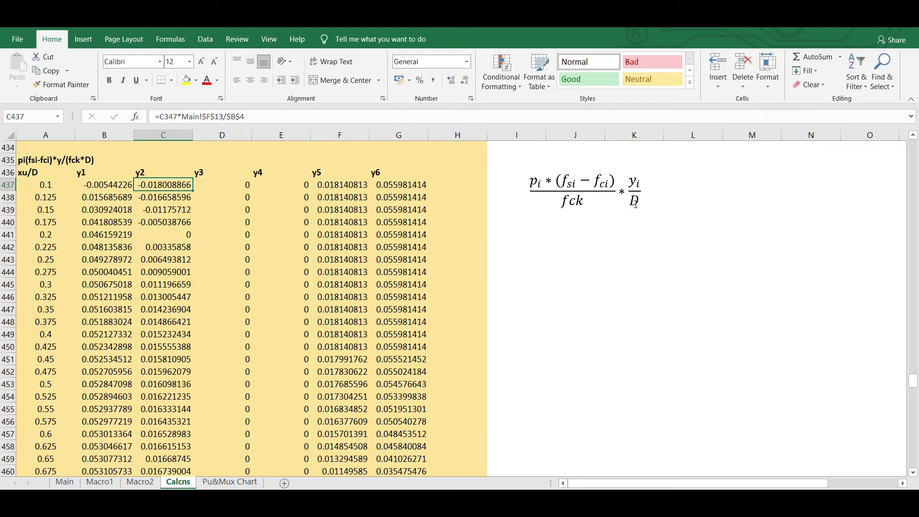
scroll(459, 236, "down", 20)
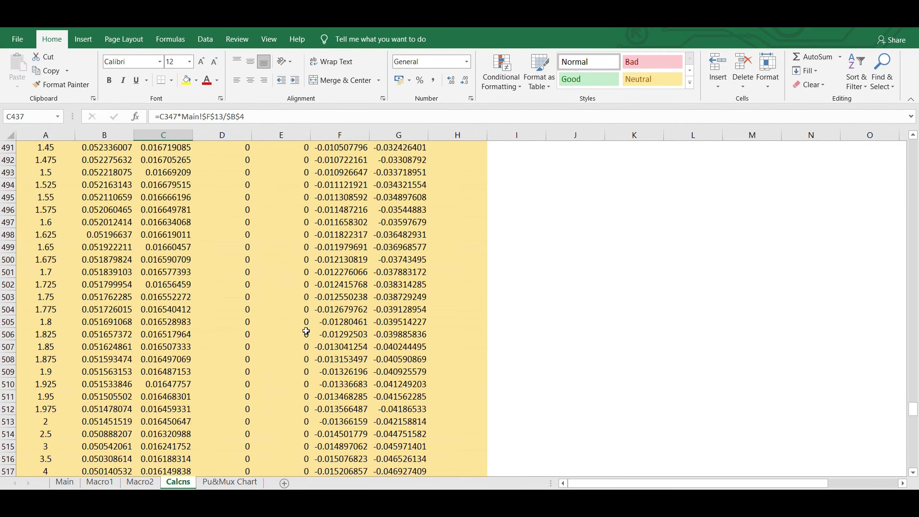
scroll(305, 331, "down", 1)
scroll(306, 331, "down", 2)
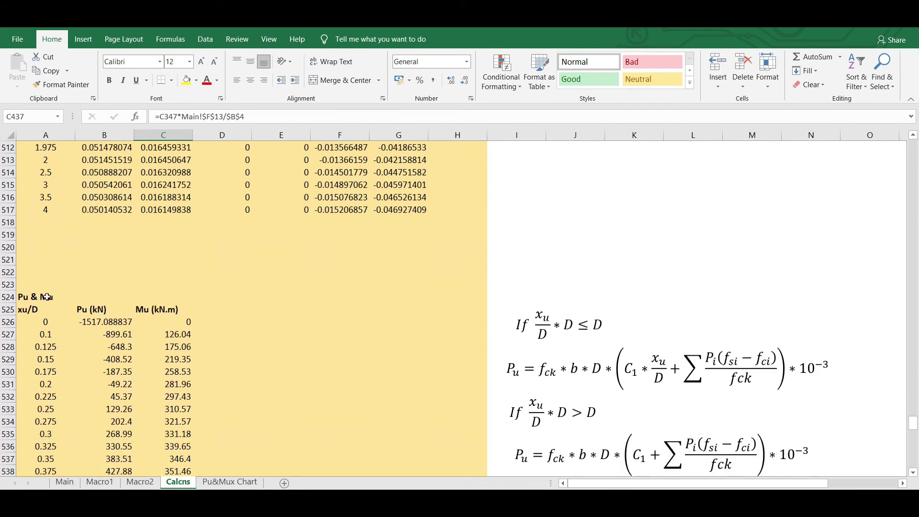
left_click(116, 328)
scroll(192, 319, "down", 1)
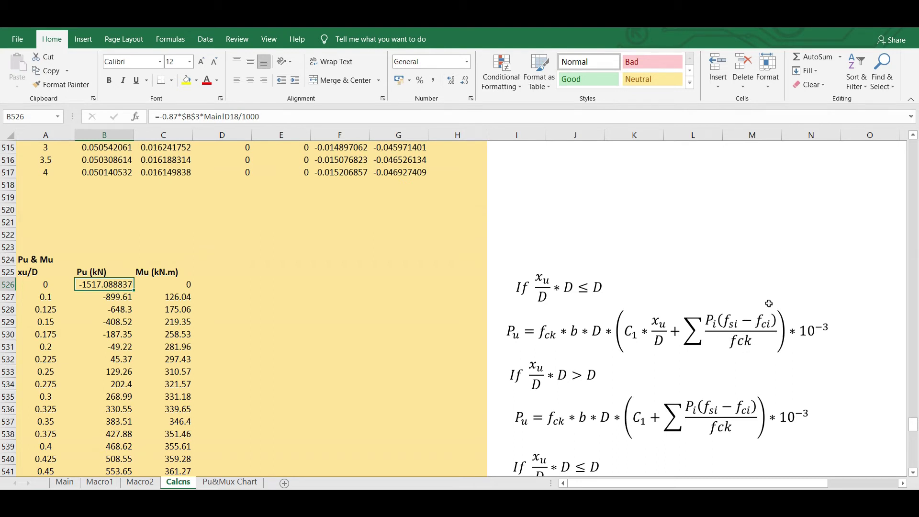
Look back at the pi(fsi-fci)/(fck) table that supplies the summation term, and return to the written Pu equations beside the Pu & Mu table.
scroll(261, 334, "up", 20)
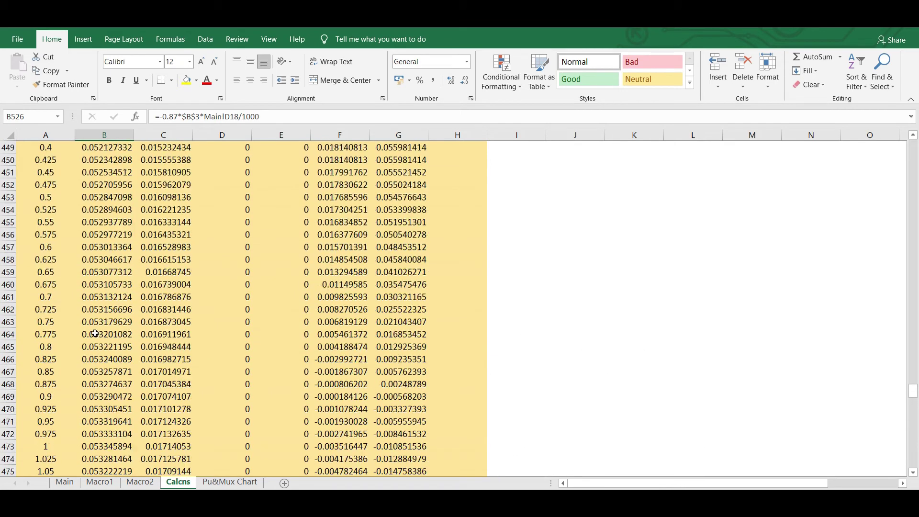
scroll(95, 334, "up", 20)
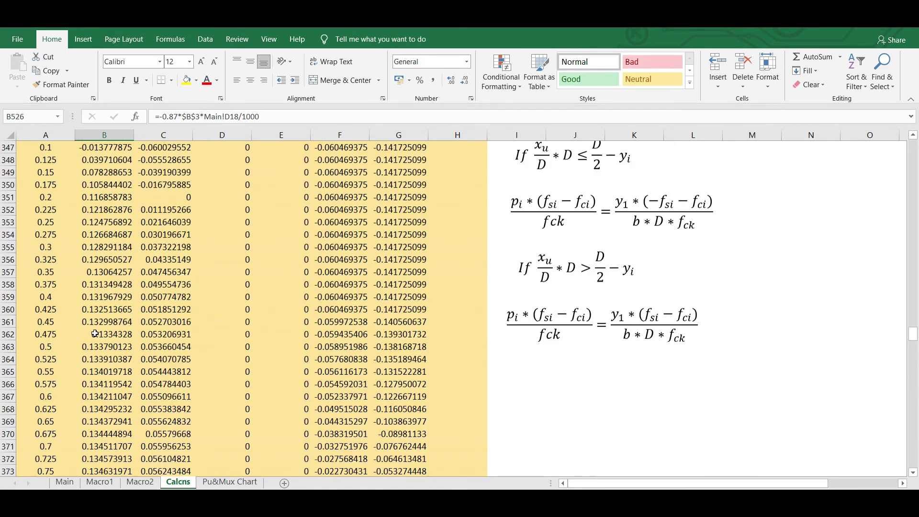
scroll(95, 333, "up", 1)
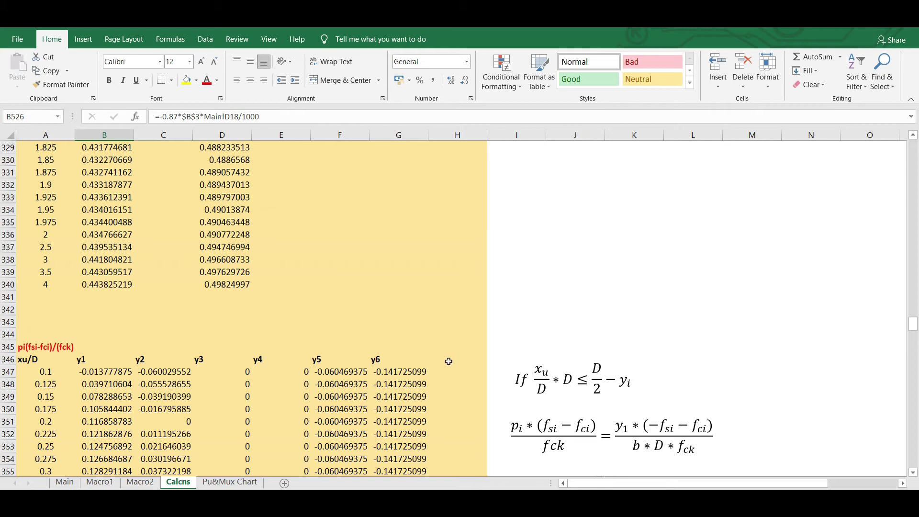
scroll(101, 367, "down", 20)
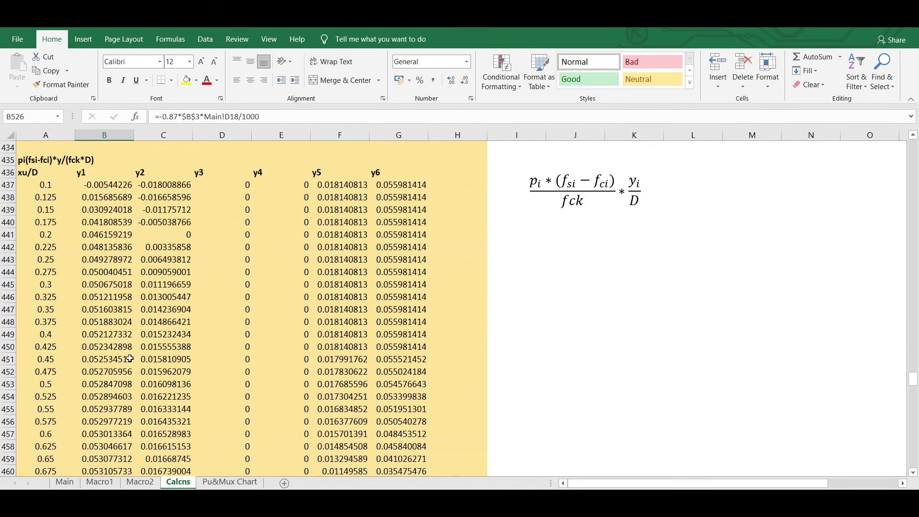
scroll(135, 356, "down", 17)
scroll(772, 282, "up", 2)
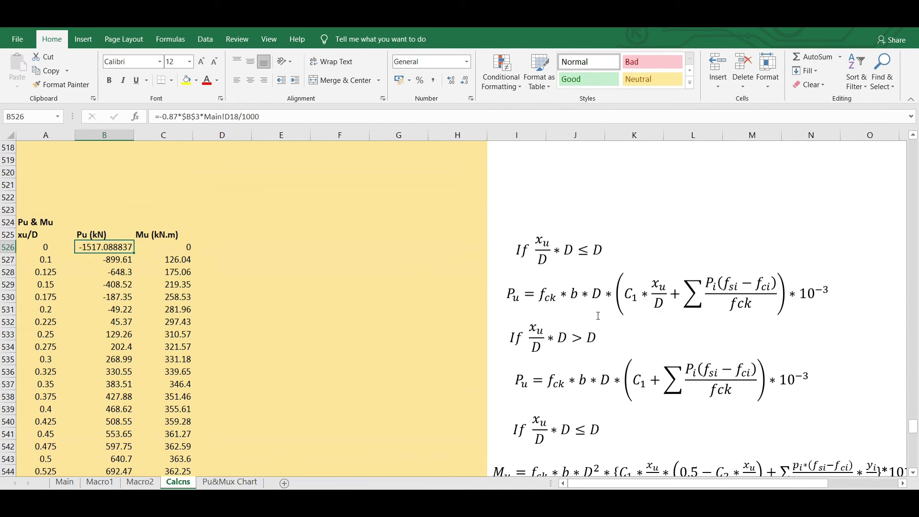
Inspect the Pu formula in B527 and trace its terms back to the C1 table and the y1 to y6 values of the pi(fsi-fci)/(fck) table.
left_click(120, 263)
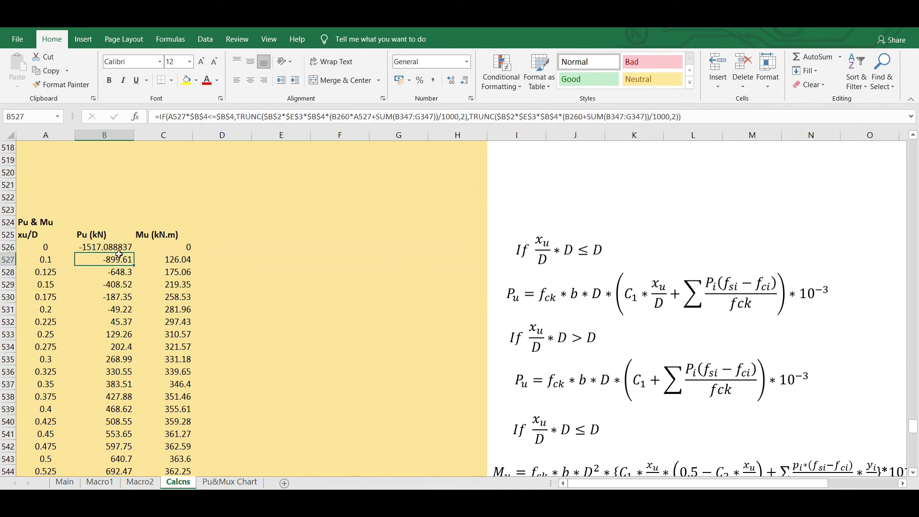
scroll(122, 258, "up", 20)
scroll(127, 250, "up", 20)
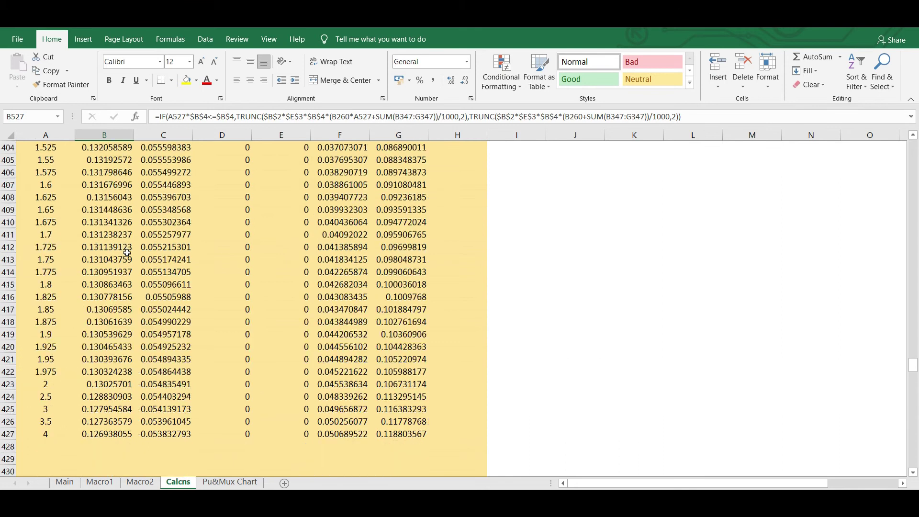
scroll(126, 256, "up", 20)
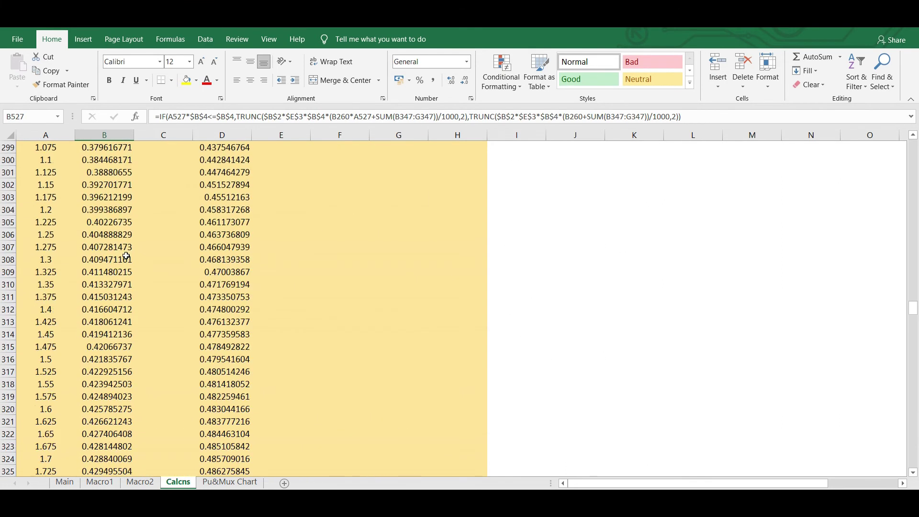
scroll(126, 256, "down", 20)
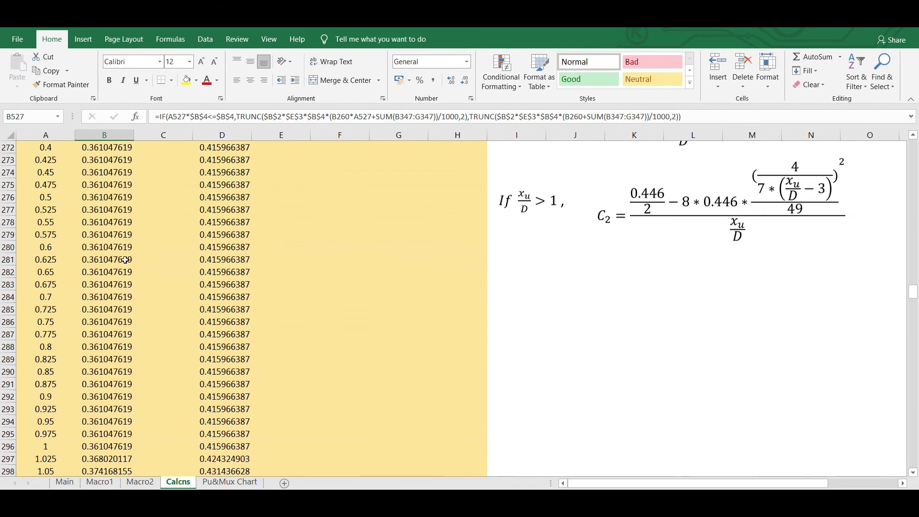
scroll(125, 261, "down", 2)
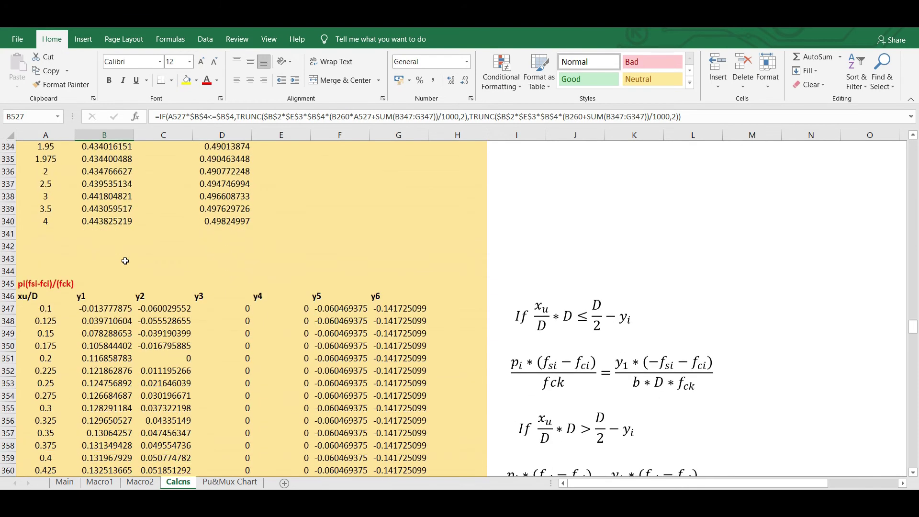
left_click(21, 273)
left_click(114, 270)
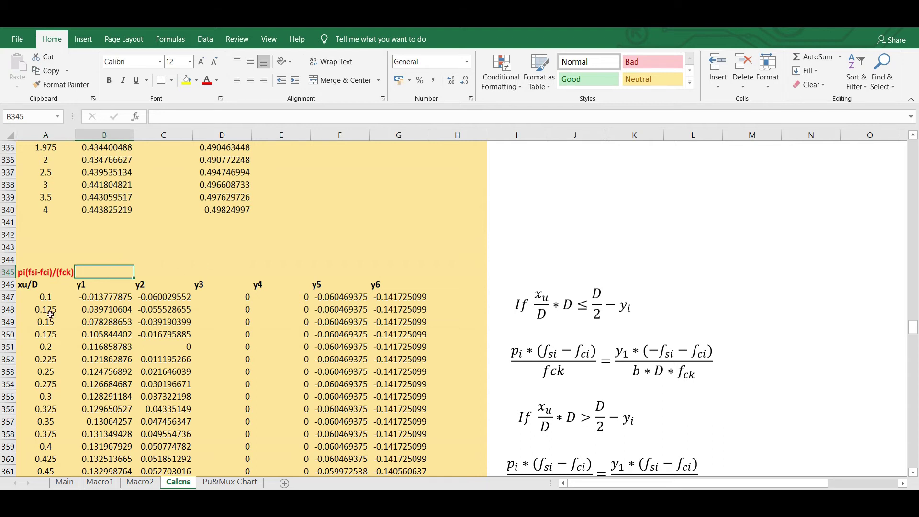
left_click(69, 311)
left_click_drag(87, 310, 404, 307)
left_click(447, 361)
scroll(259, 336, "down", 20)
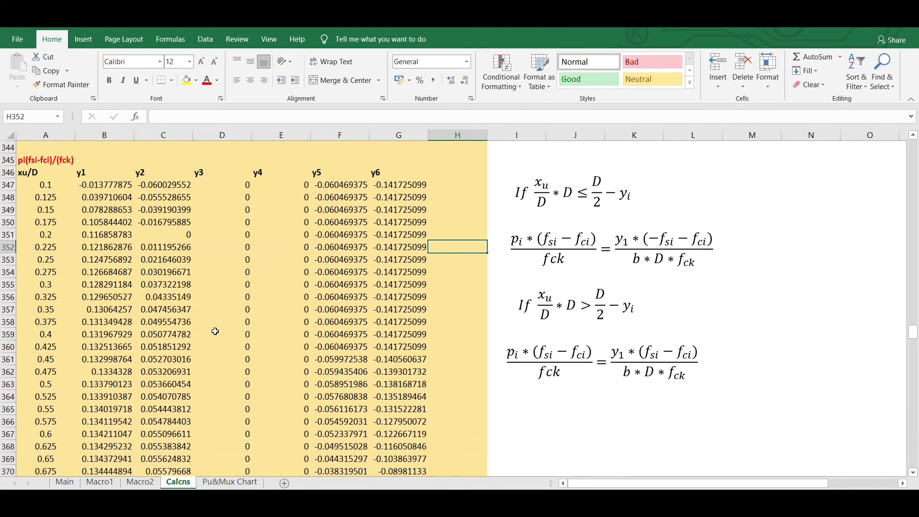
scroll(259, 354, "down", 20)
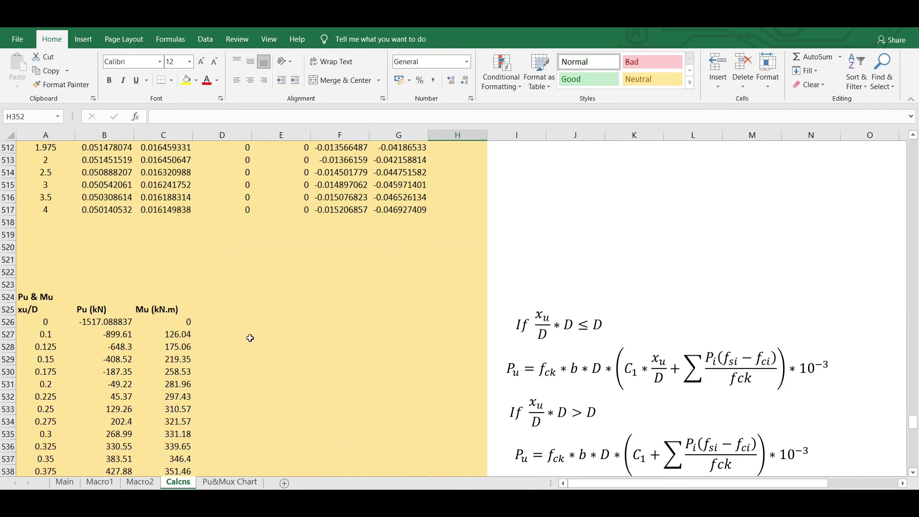
Review the written Mu equations for xu/D*D ≤ D and xu/D*D > D beside the Pu & Mu table.
scroll(250, 336, "up", 20)
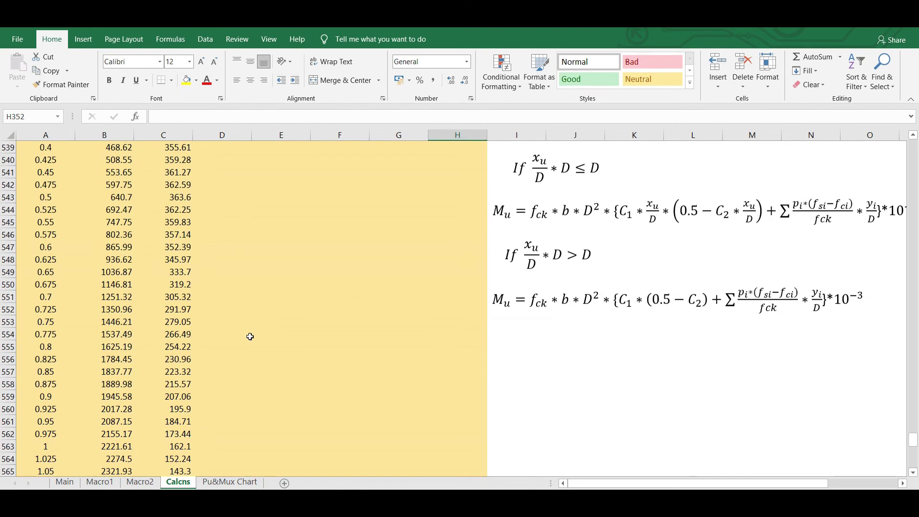
left_click_drag(101, 259, 168, 261)
left_click(335, 283)
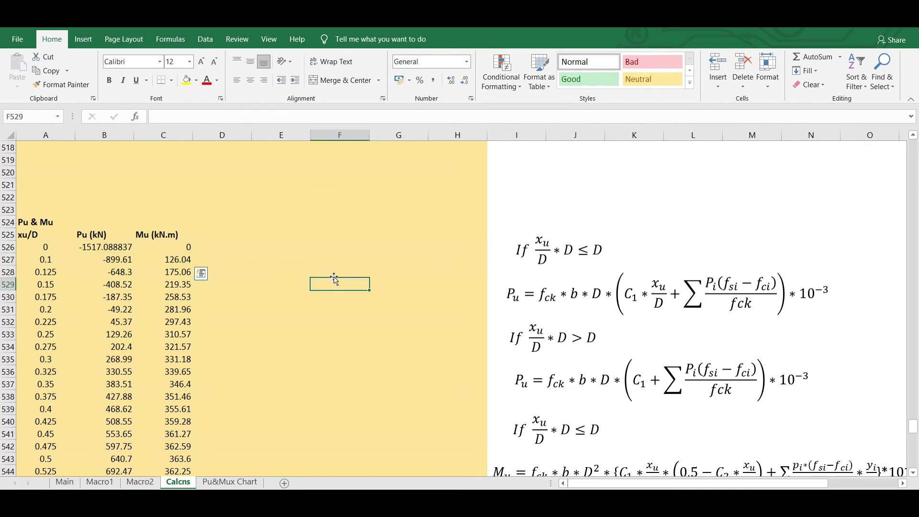
scroll(444, 283, "down", 1)
scroll(655, 285, "down", 3)
scroll(638, 298, "up", 3)
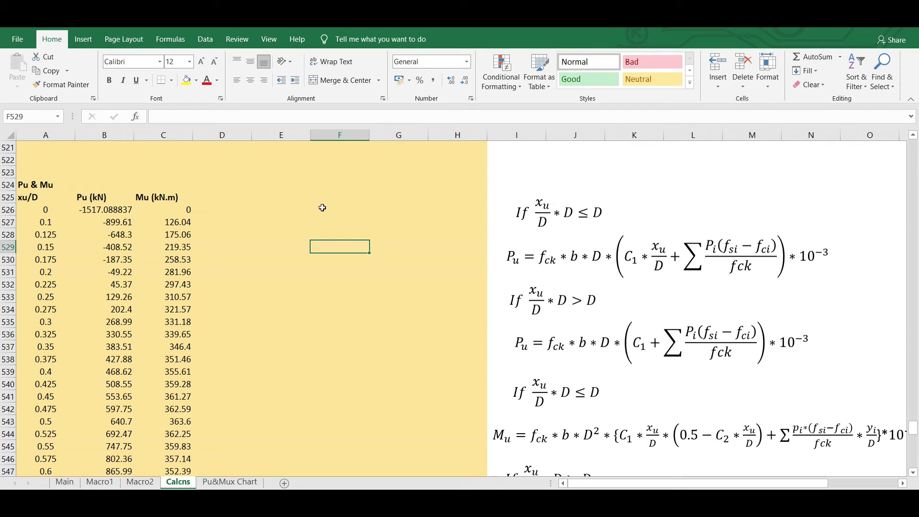
left_click(335, 231)
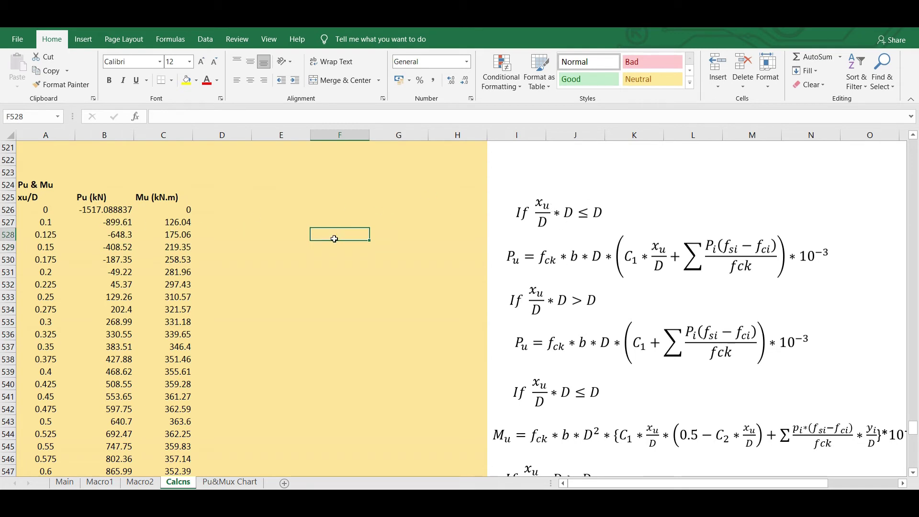
Review the full range of Pu and Mu values in B526:C607 of the Pu & Mu table.
left_click_drag(98, 226, 165, 237)
left_click_drag(78, 208, 150, 448)
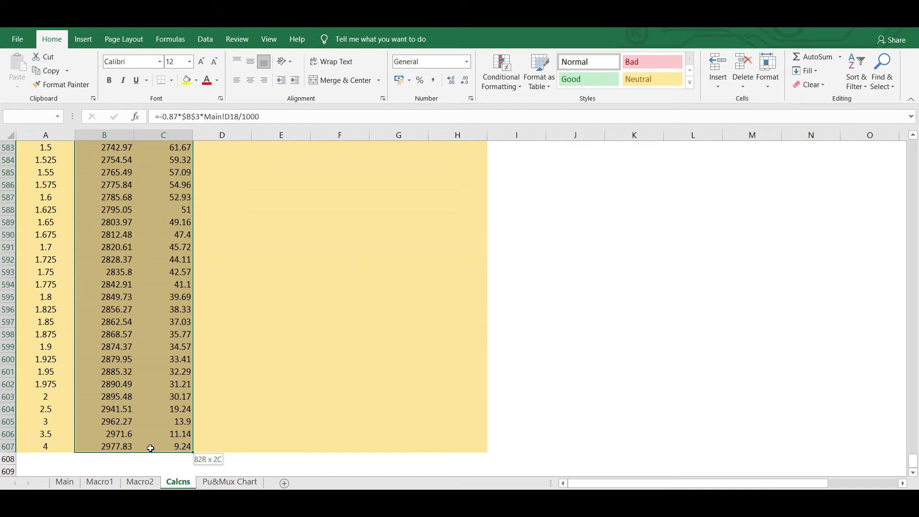
left_click_drag(150, 449, 149, 448)
left_click(324, 372)
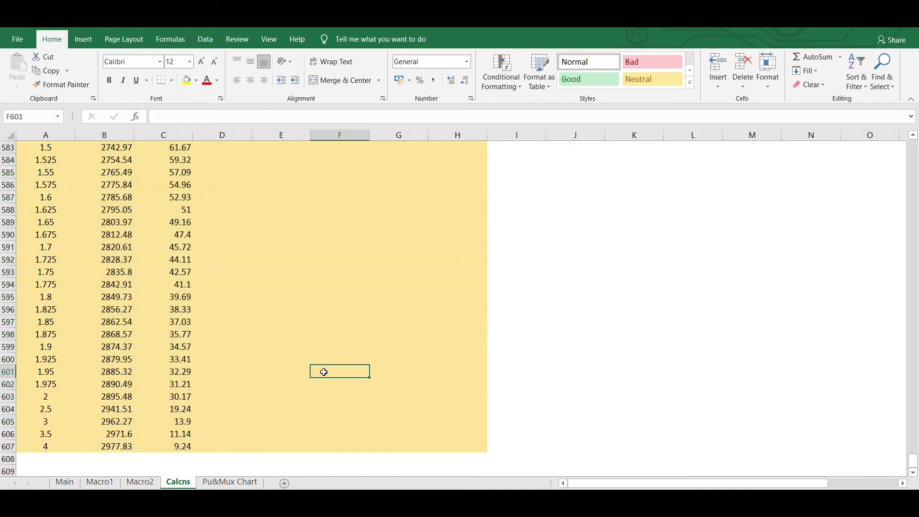
Delete the existing Interaction Curve chart from the Pu&Mux Chart sheet.
left_click(229, 482)
left_click(486, 458)
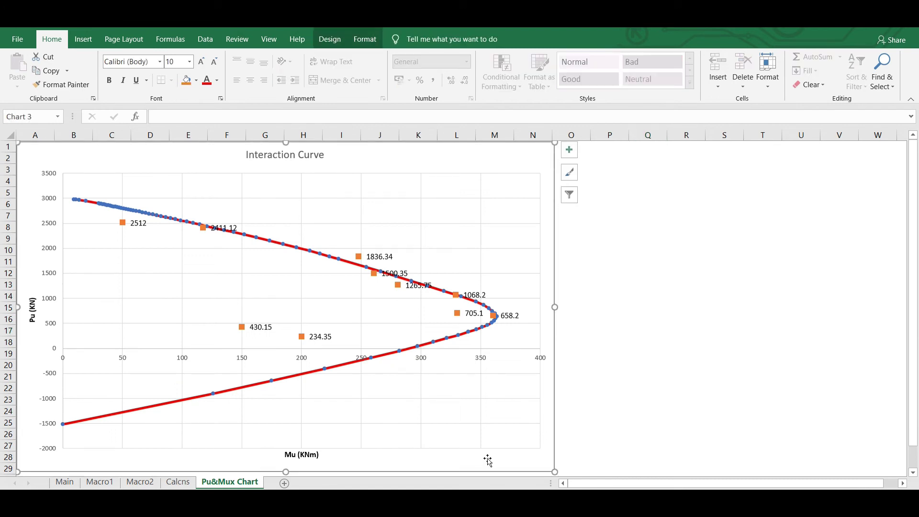
key("Delete")
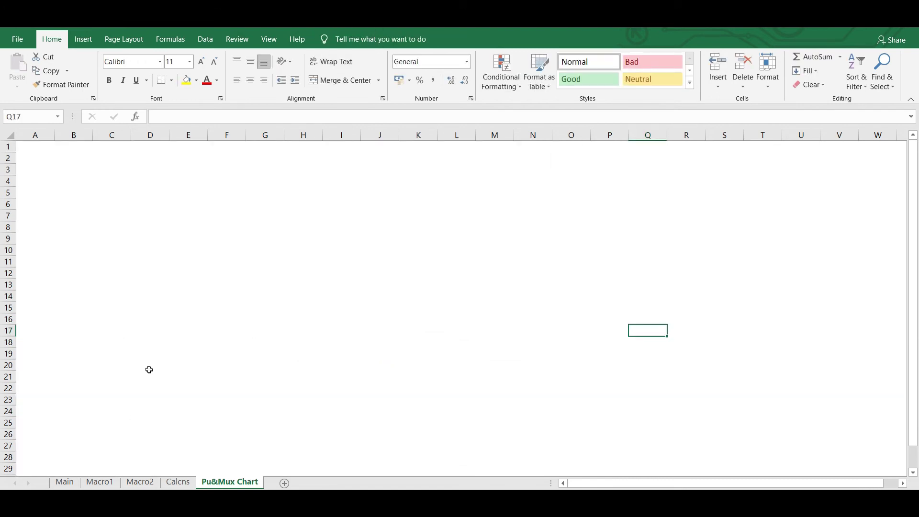
Insert the recommended Scatter chart from the Pu and Mu values in B526:C607 of the Calcns sheet, and enlarge it.
left_click(176, 480)
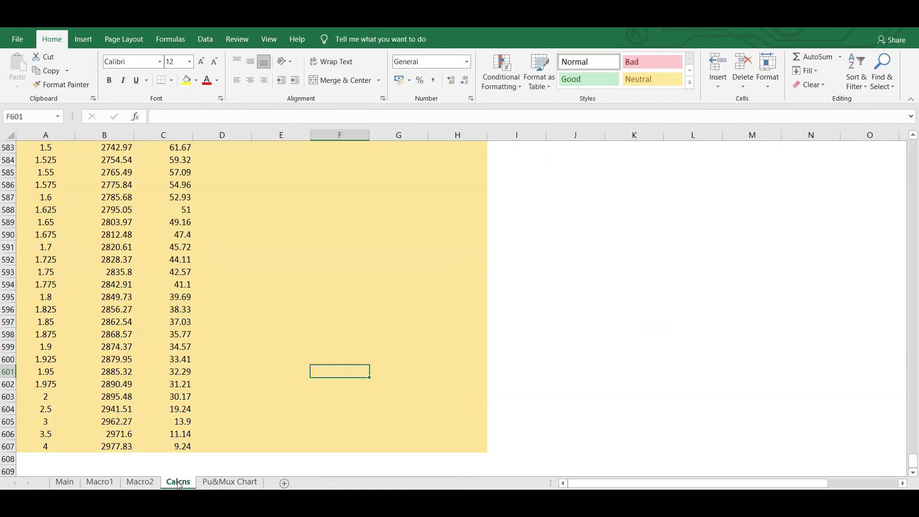
scroll(175, 412, "up", 10)
scroll(175, 411, "up", 13)
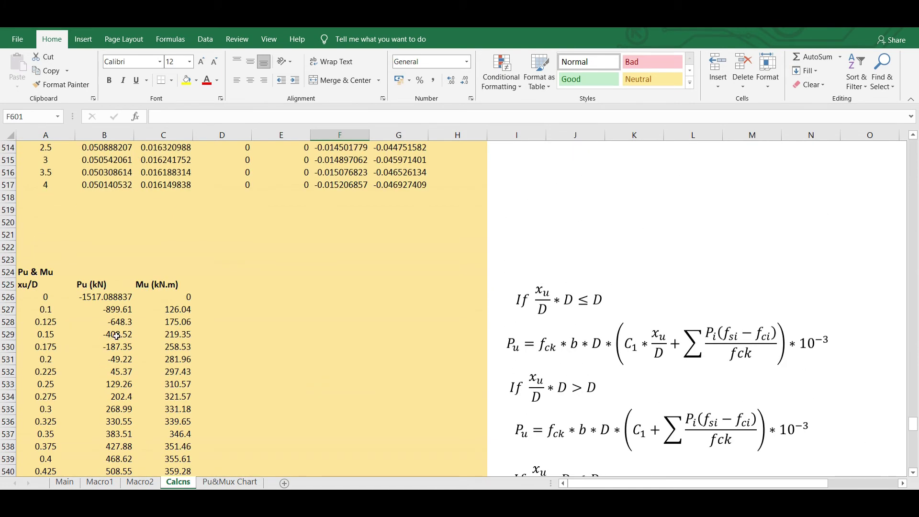
left_click_drag(108, 303, 170, 448)
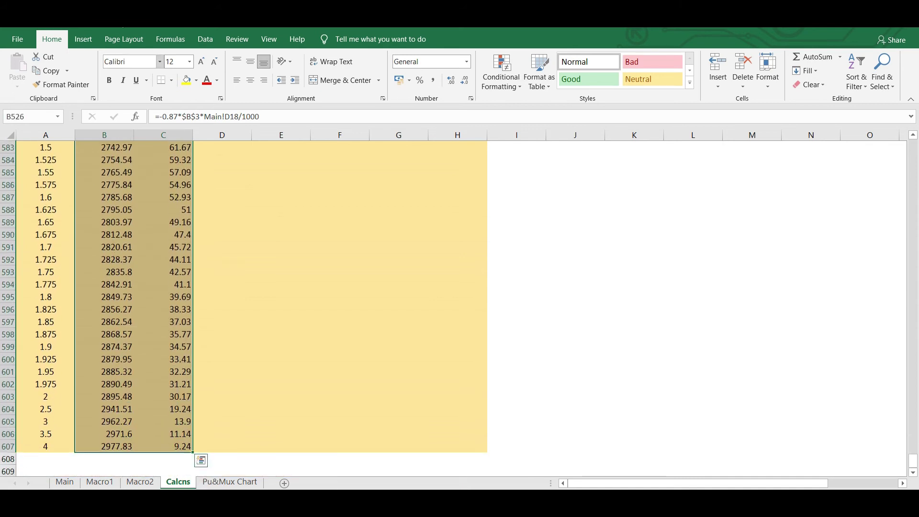
left_click(91, 40)
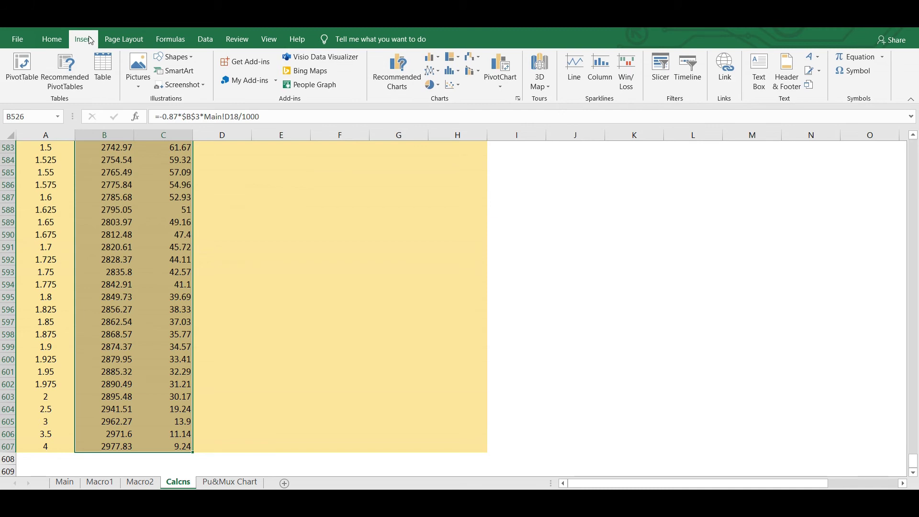
left_click(408, 78)
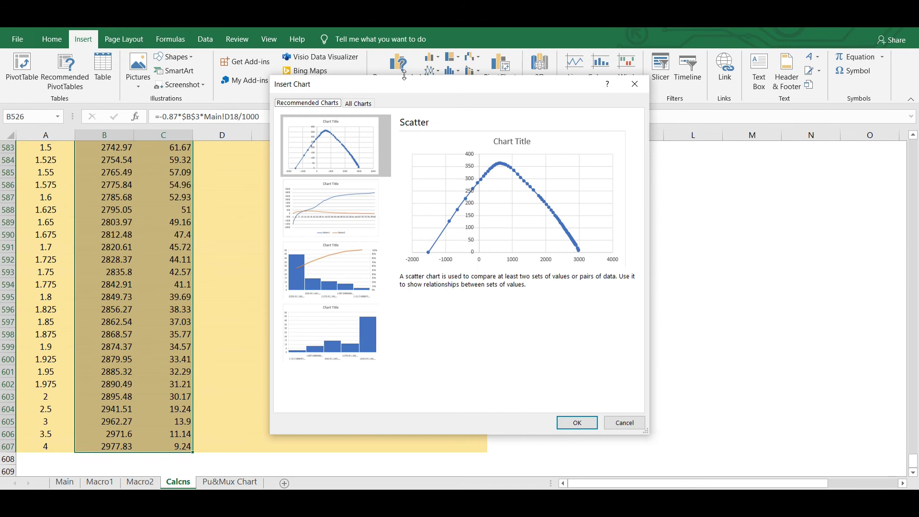
left_click(586, 425)
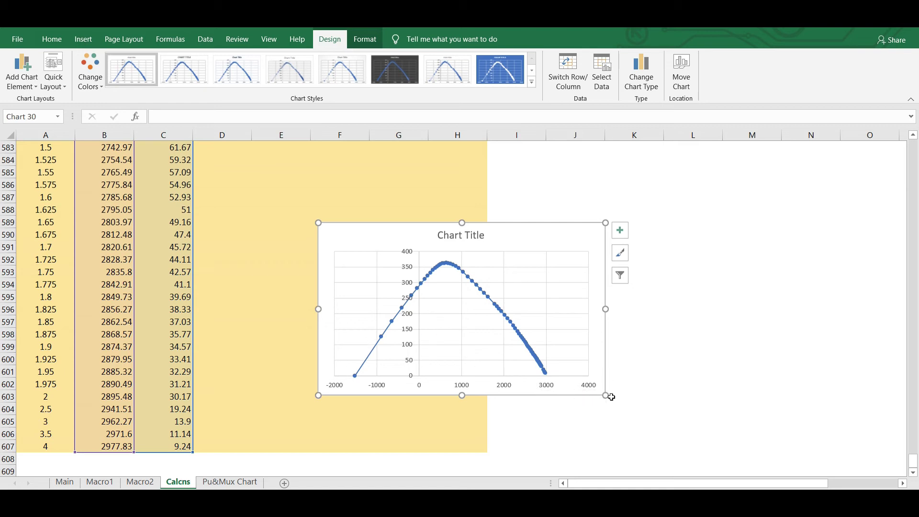
left_click_drag(606, 395, 680, 436)
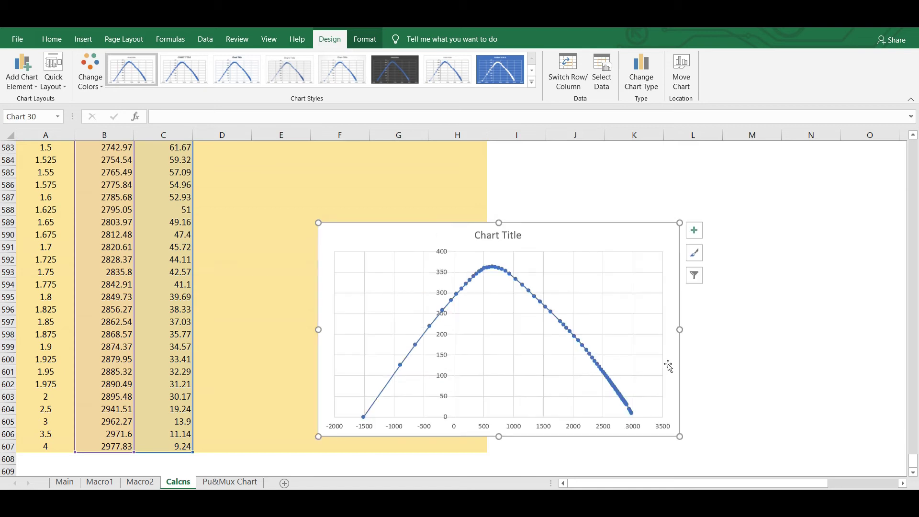
Move the new scatter chart from Calcns to the Pu&Mux Chart sheet and place it near cell B4.
key("Delete")
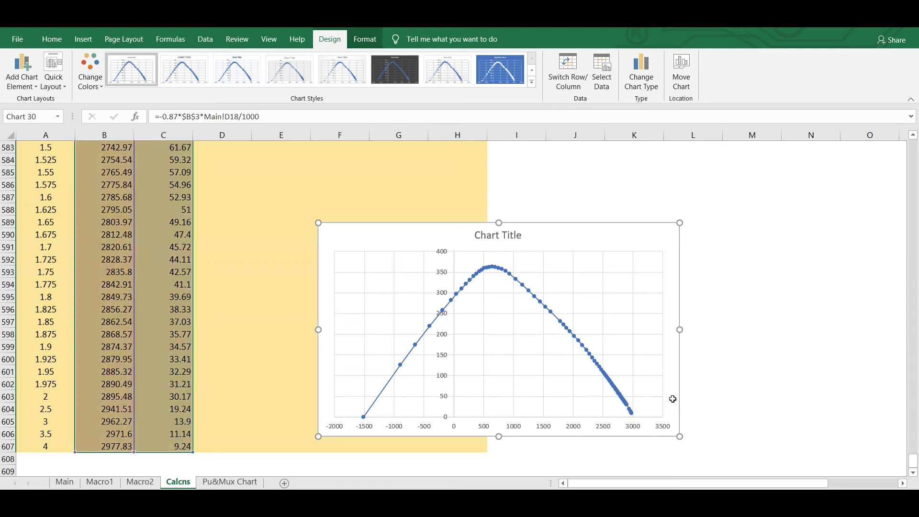
left_click(228, 483)
left_click(240, 306)
key("ctrl+v")
mouse_move(474, 338)
left_mouse_down()
mouse_move(453, 260)
mouse_move(415, 199)
mouse_move(341, 187)
left_mouse_up()
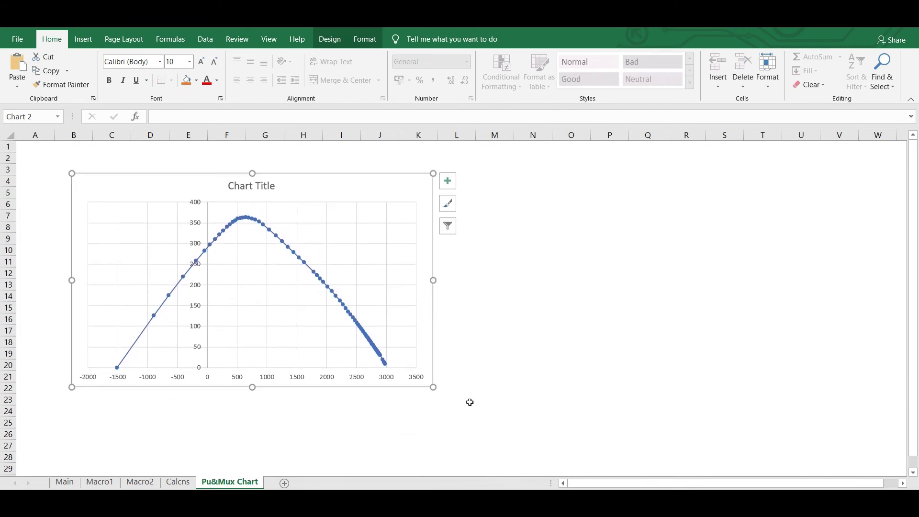
Enlarge the scatter chart slightly on the Pu&Mux Chart sheet, extending it to about row 24.
left_click_drag(438, 389, 460, 418)
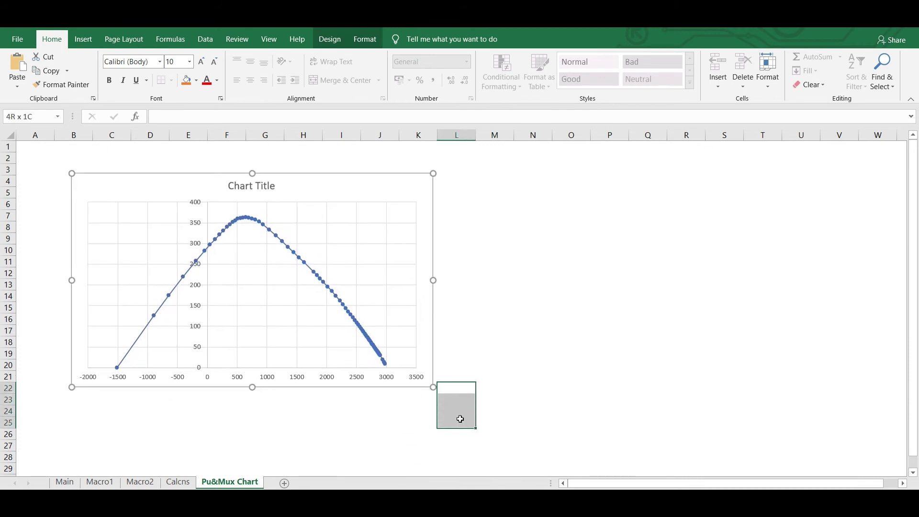
left_click(590, 404)
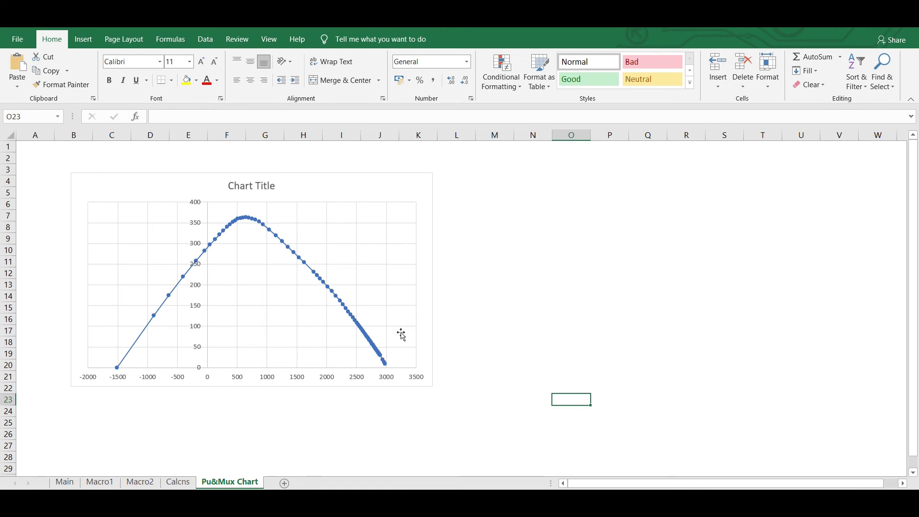
left_click(427, 369)
left_click_drag(433, 388, 453, 410)
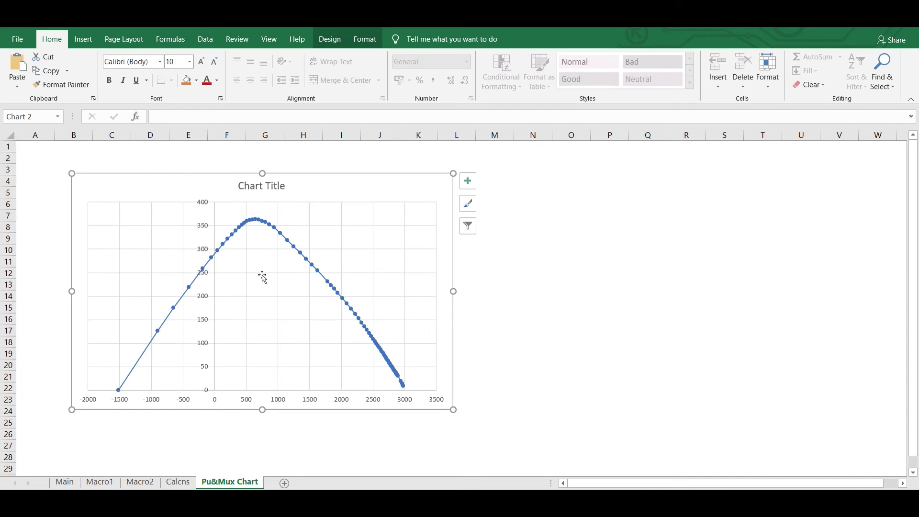
Swap the curve's X and Y ranges by editing its series formula to =SERIES(,Calcns!$C$526:$C$607,Calcns!$B$526:$B$607,1).
left_click(301, 259)
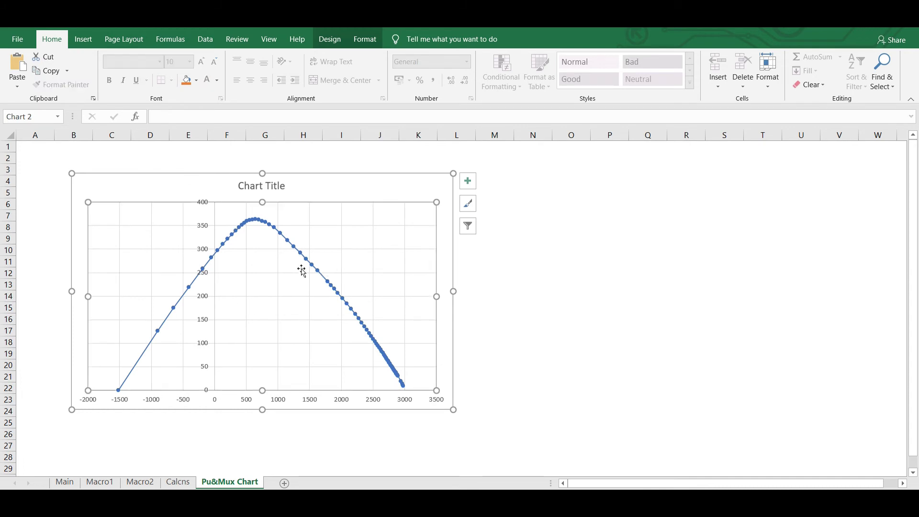
double_click(308, 262)
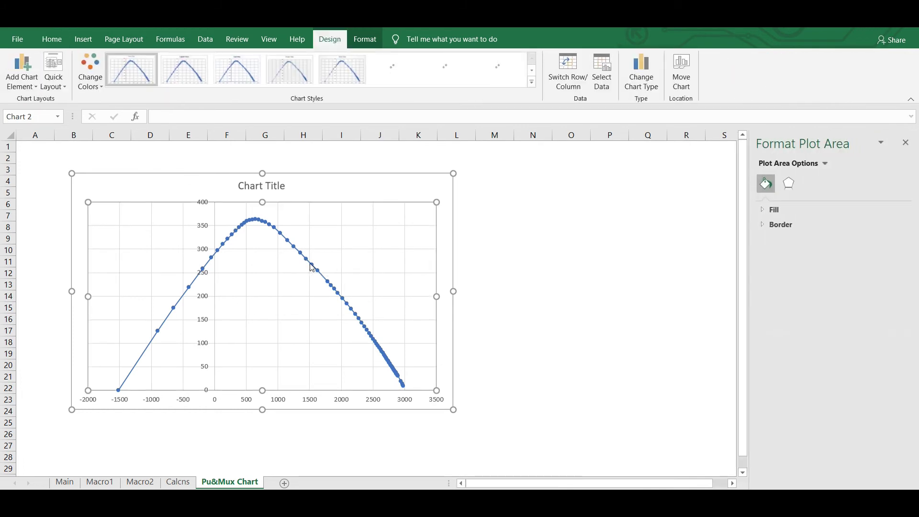
double_click(313, 276)
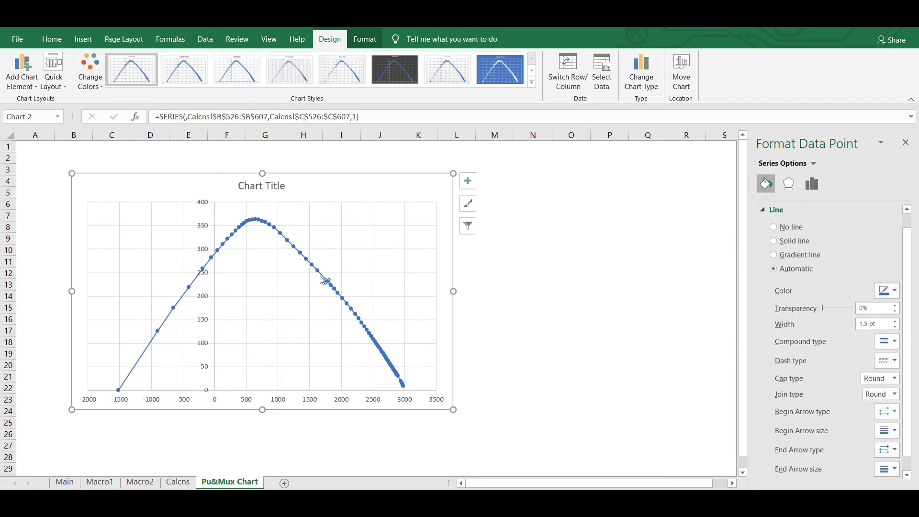
left_click(193, 116)
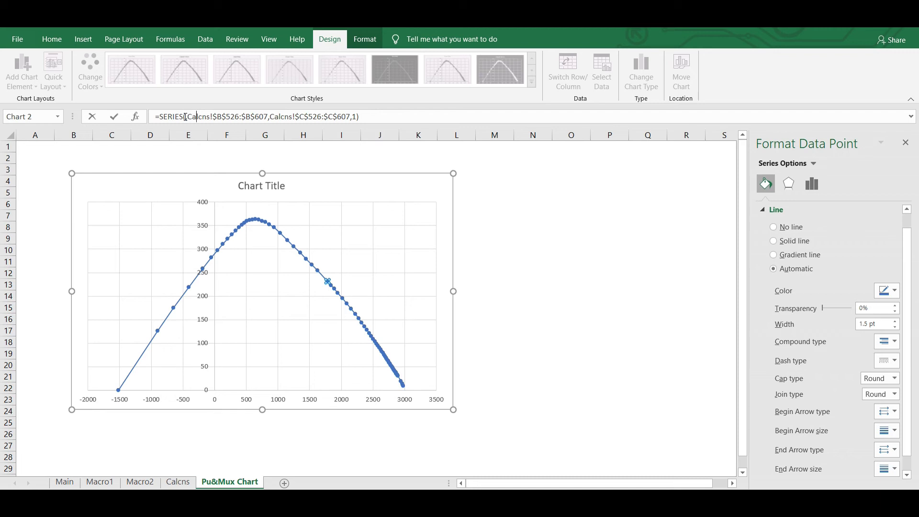
left_click_drag(188, 115, 266, 116)
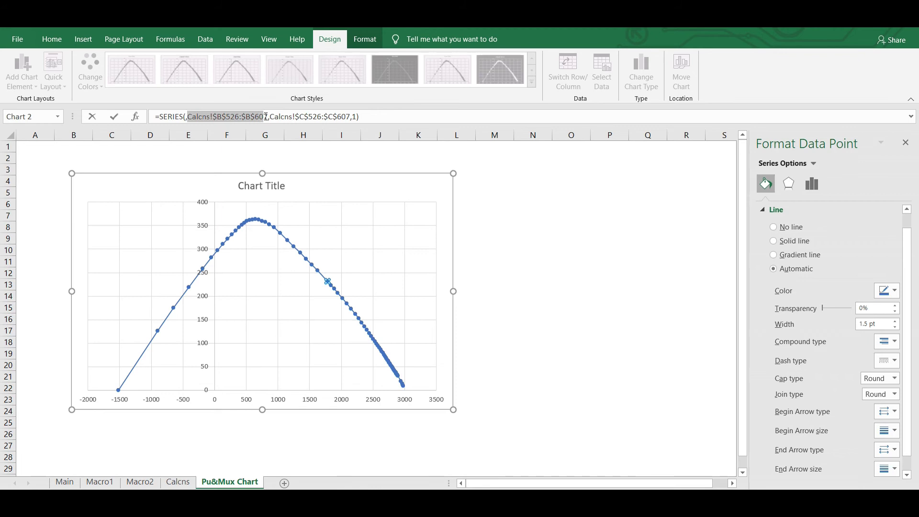
key("Delete")
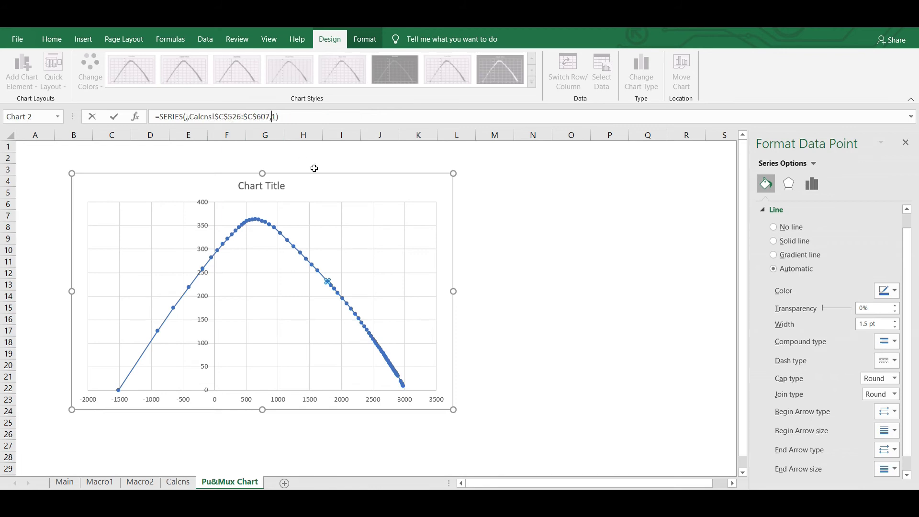
type("Calcns!$B$526:$B$607")
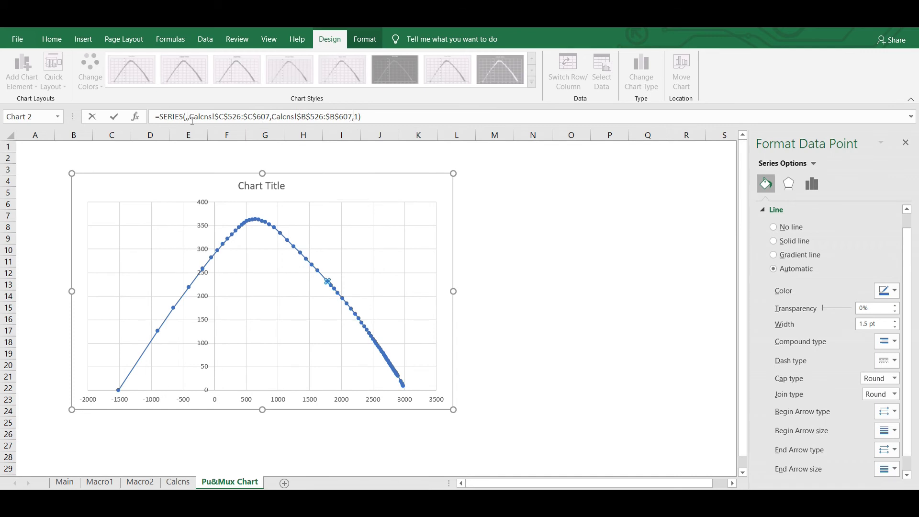
left_click(190, 117)
key("BackSpace")
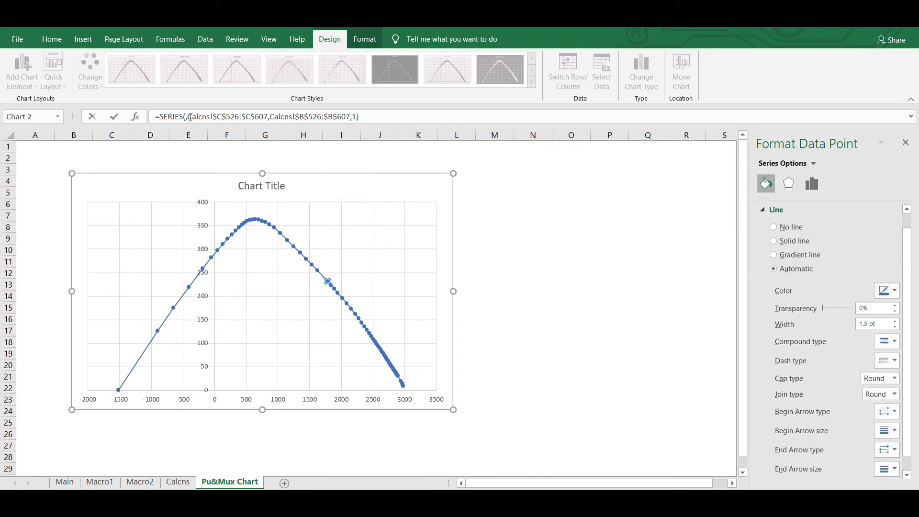
key("Return")
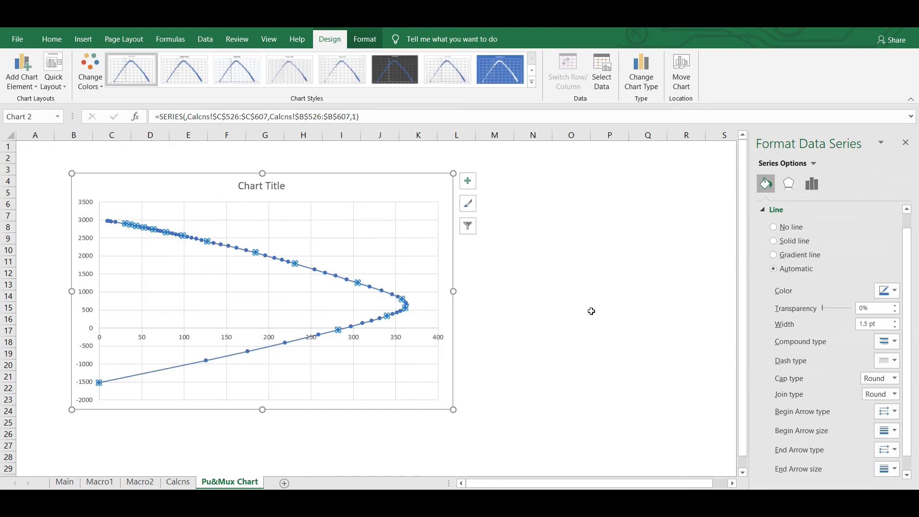
left_click(572, 359)
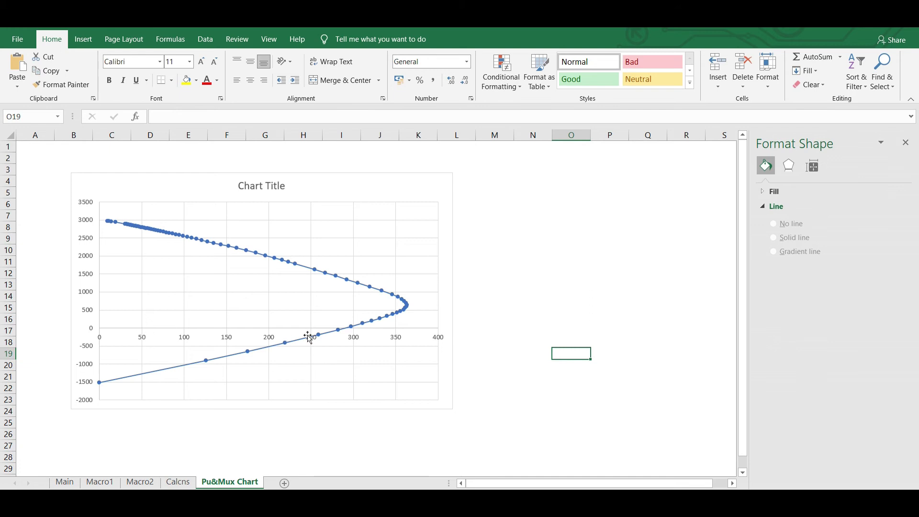
Enlarge the interaction chart further and reposition it closer to the sheet's first rows and columns.
mouse_move(335, 336)
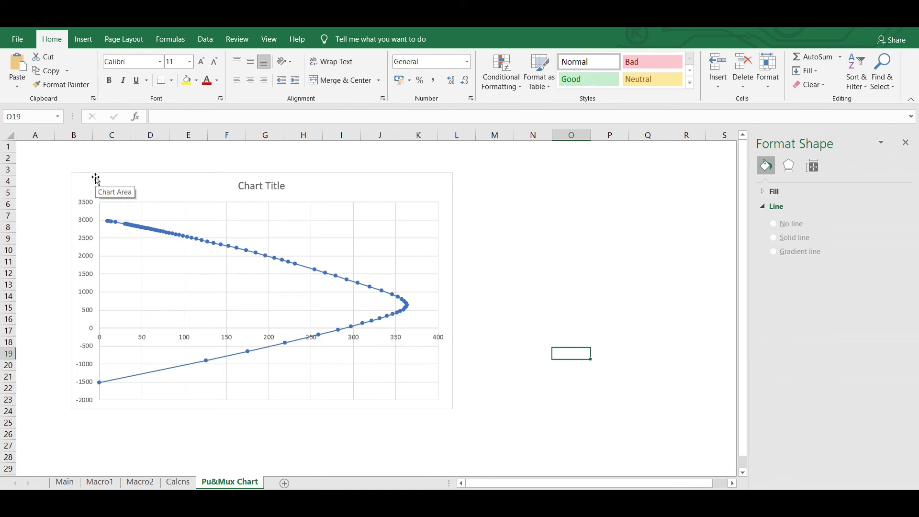
left_click(432, 396)
left_click_drag(455, 409, 486, 433)
left_click(234, 179)
left_click_drag(232, 185, 200, 164)
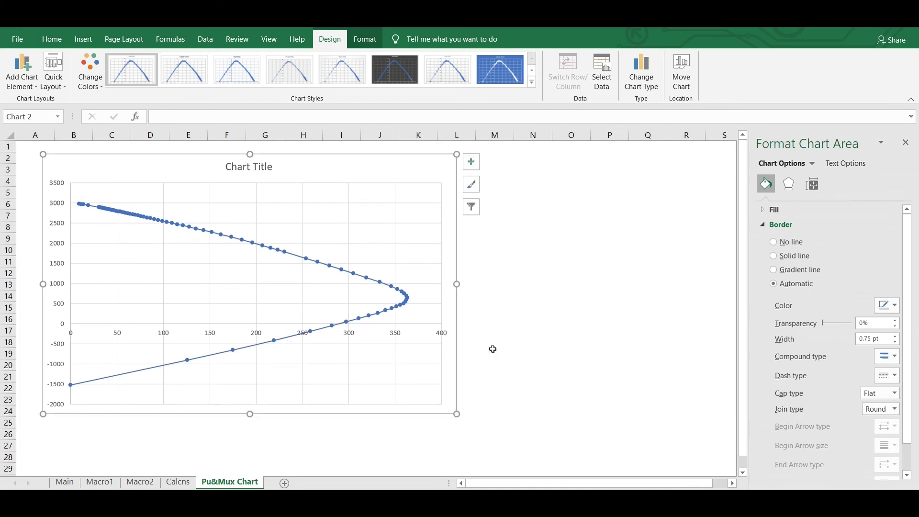
left_click(509, 361)
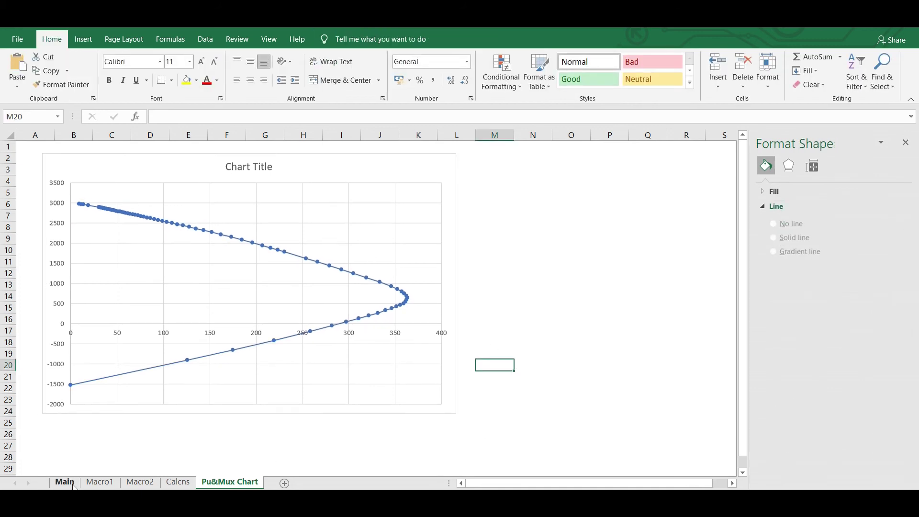
Insert a marker-only scatter chart on the Main sheet from the Pu loads in B24:B33 and the design Mux values in F24:F33.
left_click(65, 482)
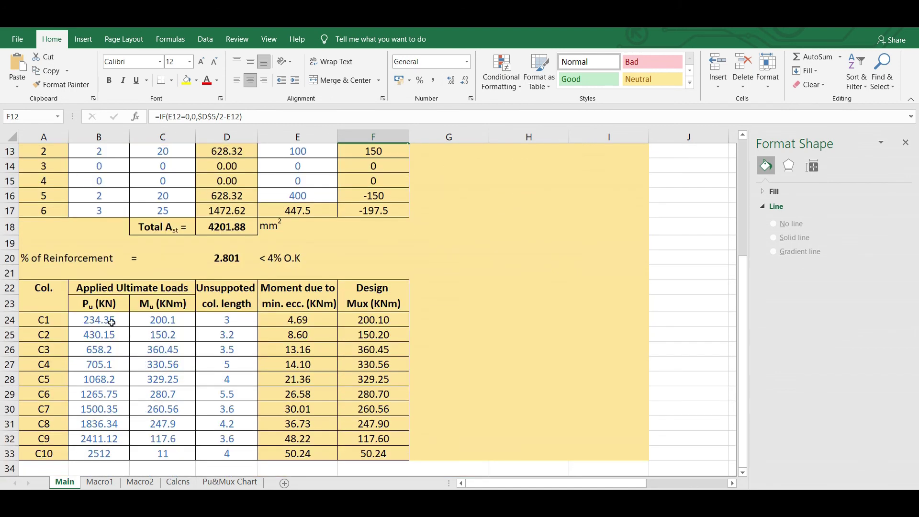
left_click(106, 320)
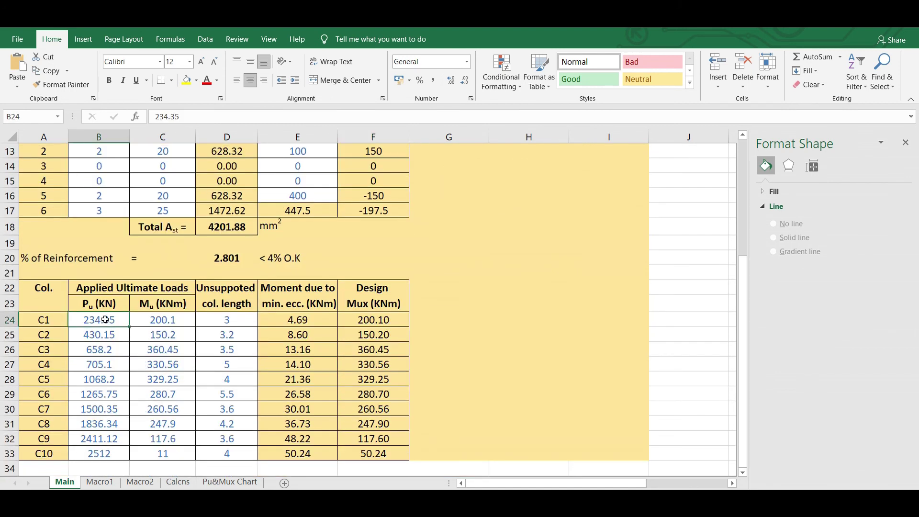
left_click_drag(364, 320, 374, 452)
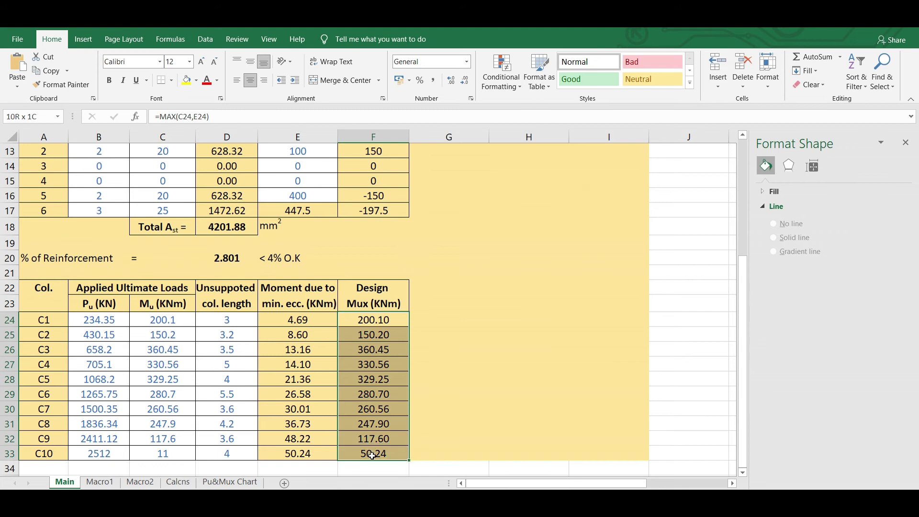
left_click_drag(100, 322, 115, 450)
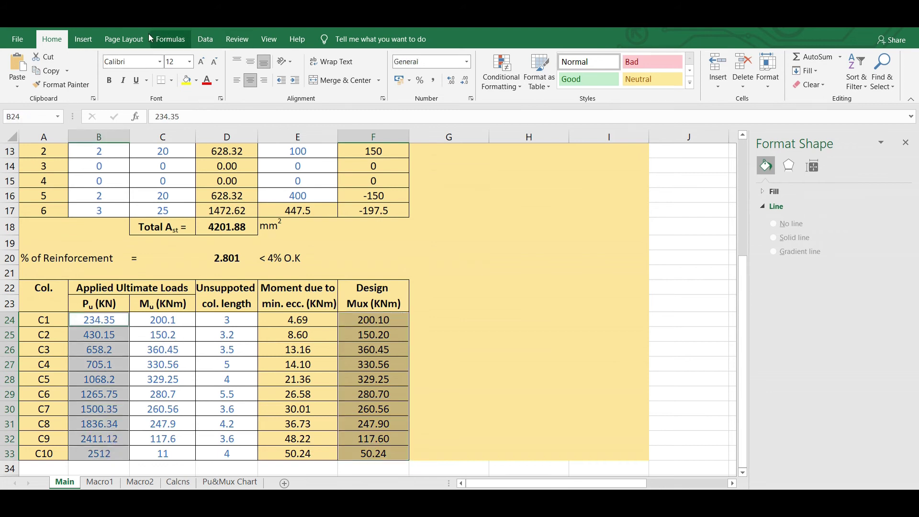
left_click(87, 37)
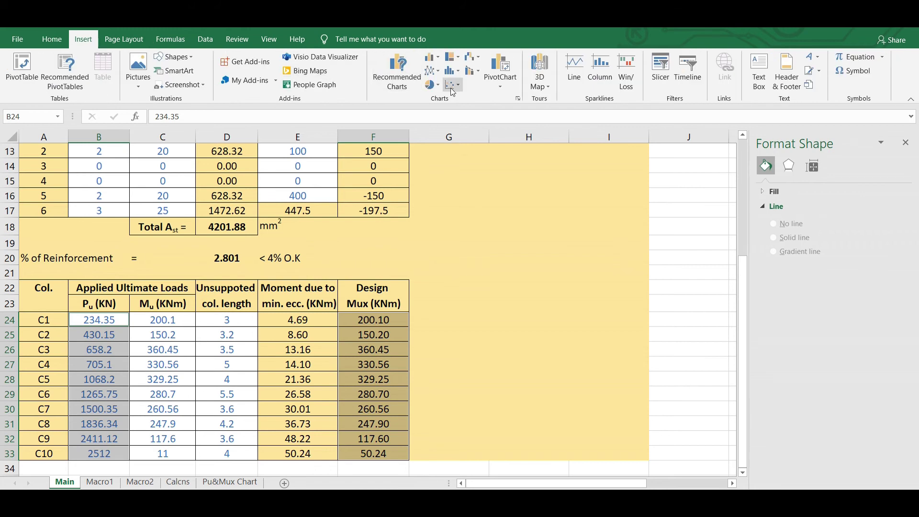
left_click(391, 75)
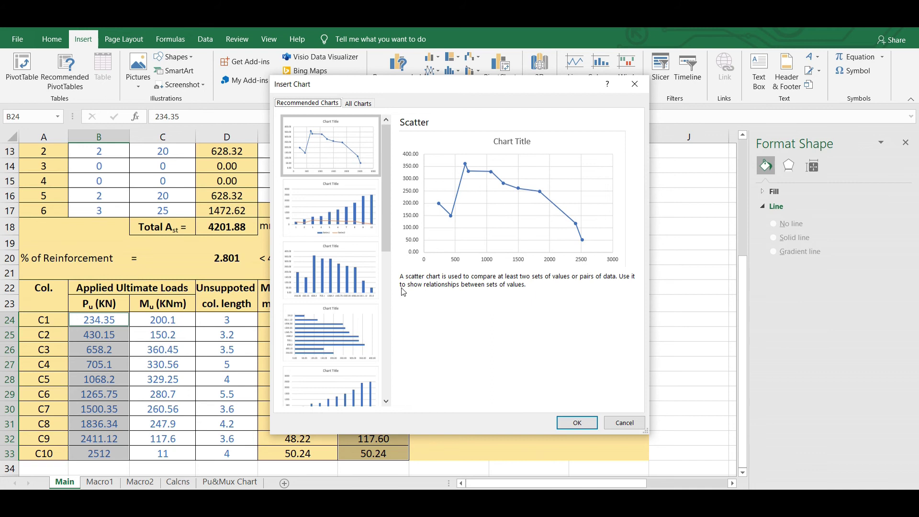
left_click(351, 105)
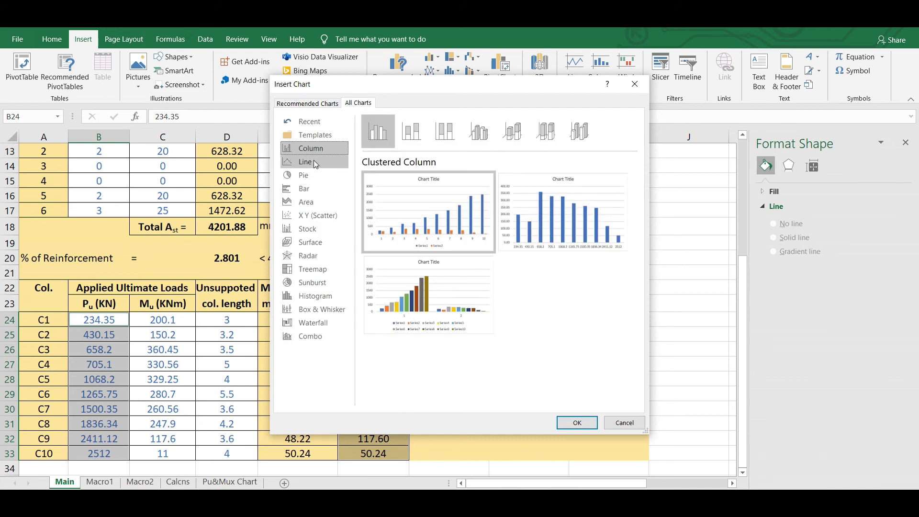
left_click(330, 217)
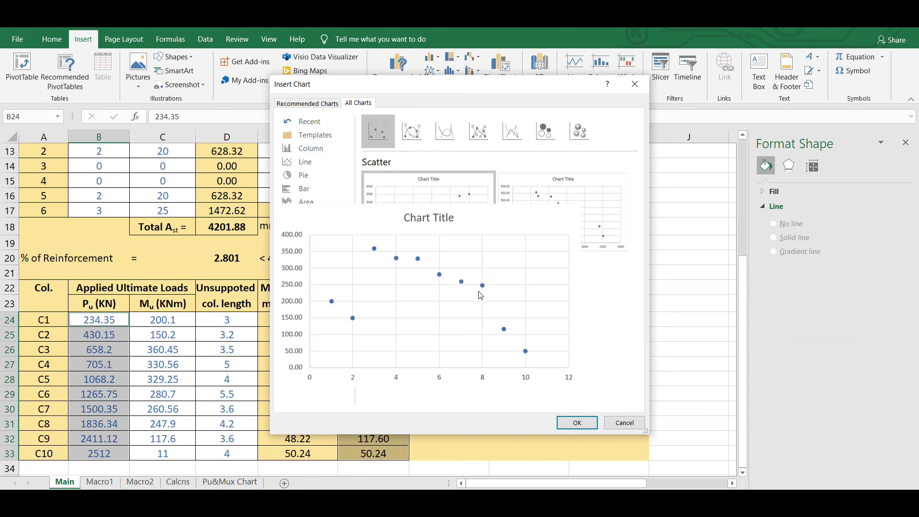
mouse_move(539, 238)
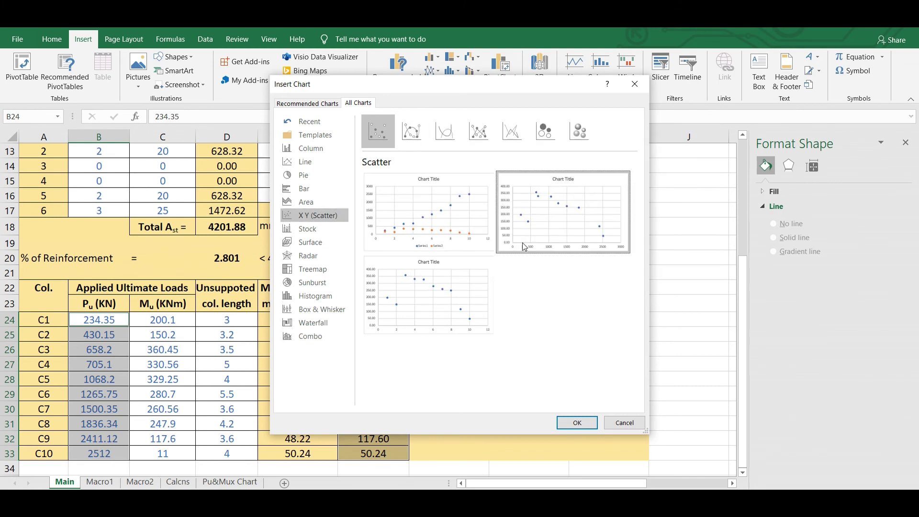
left_click(577, 422)
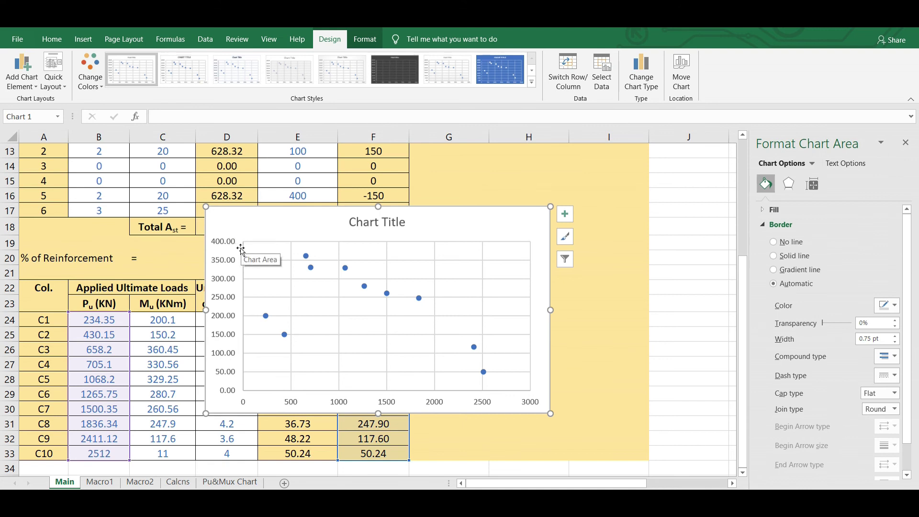
Swap the load points' X and Y ranges by editing the series formula to =SERIES(,Main!$F$24:$F$33,Main!$B$24:$B$33,1).
left_click(409, 308)
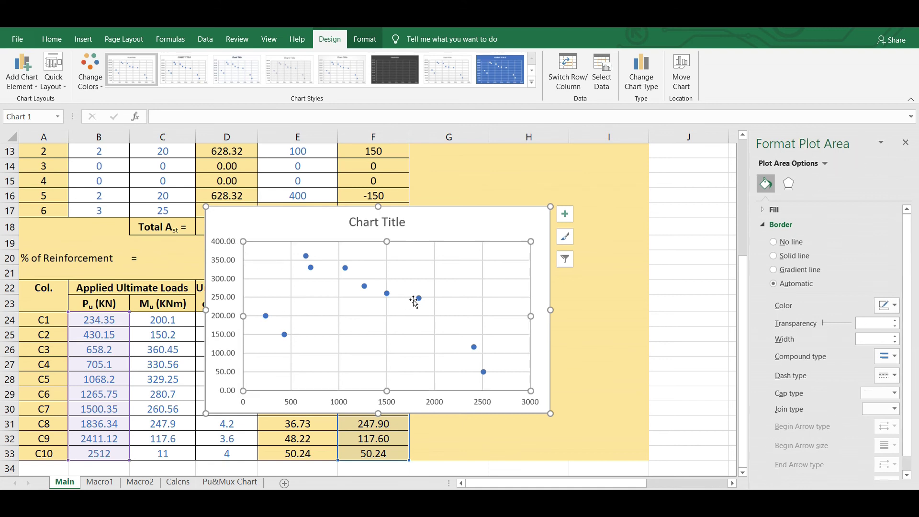
left_click(420, 299)
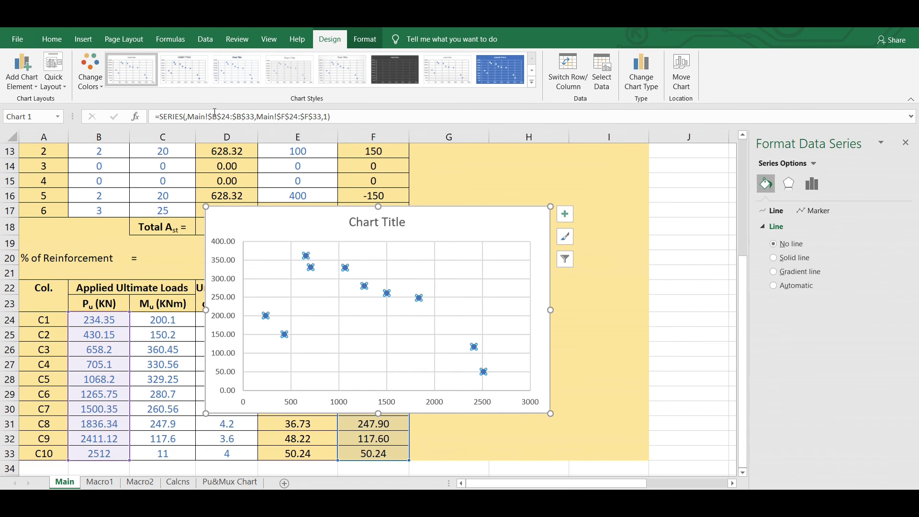
left_click_drag(188, 116, 248, 116)
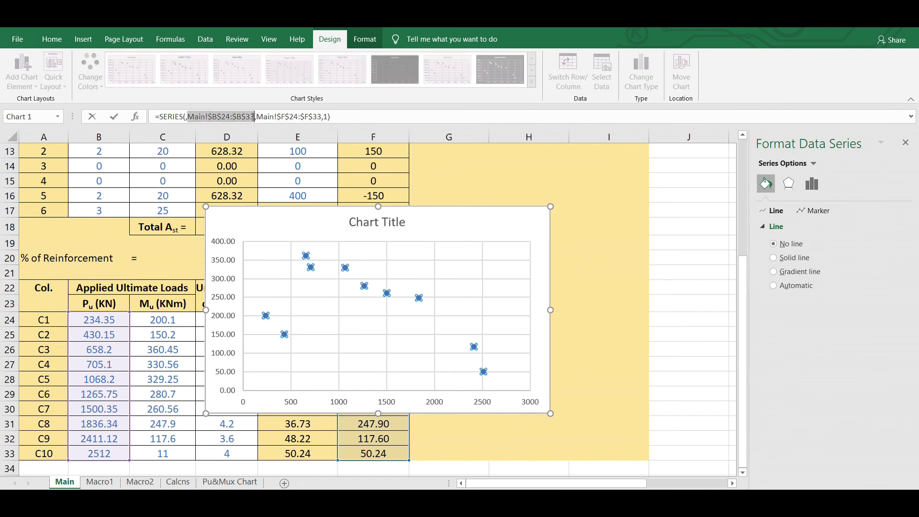
key("Delete")
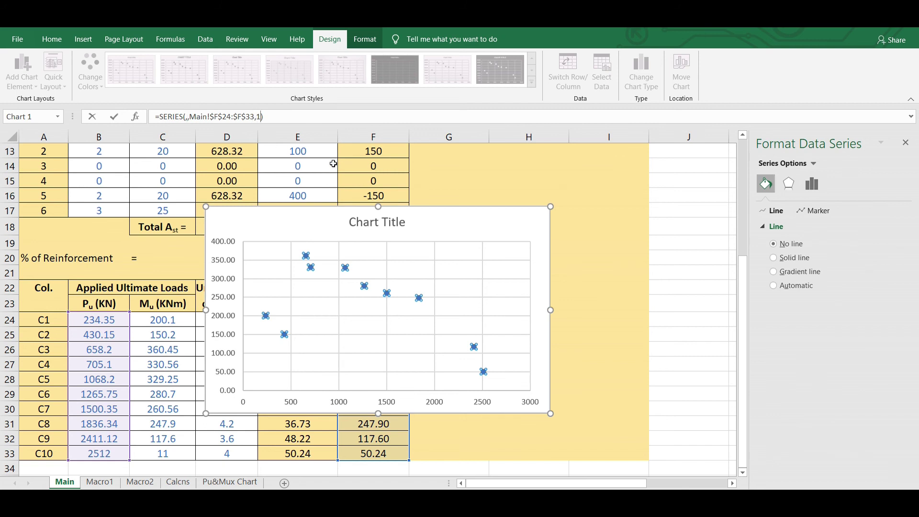
type("Main!$B$24:$B$33")
left_click(187, 116)
key("Delete")
type(",")
key("Return")
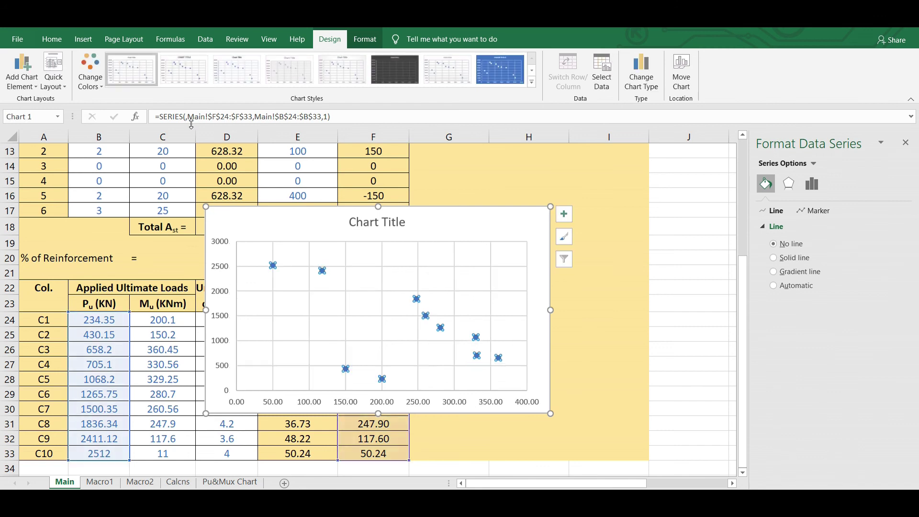
left_click(488, 303)
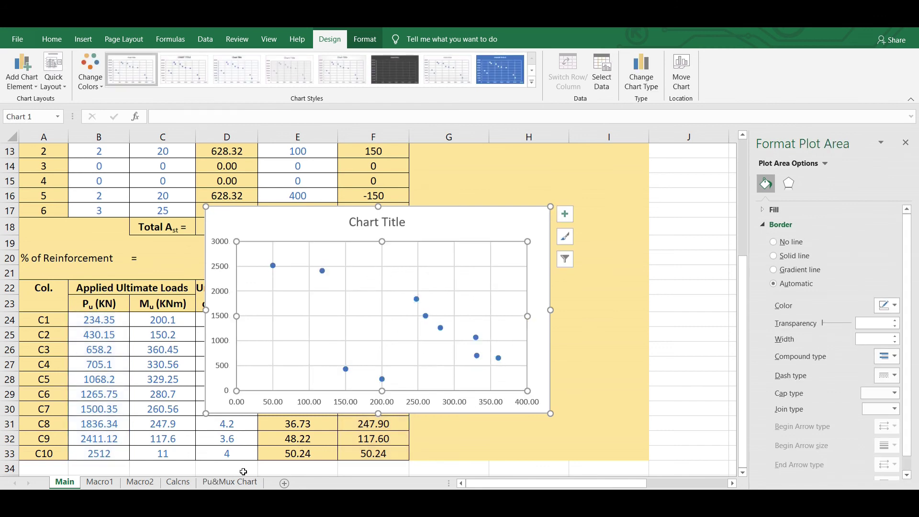
Cut the load-point chart from Main, paste it into the interaction curve chart on Pu&Mux Chart, and enlarge that chart to about row 28.
left_click(229, 482)
left_click(62, 484)
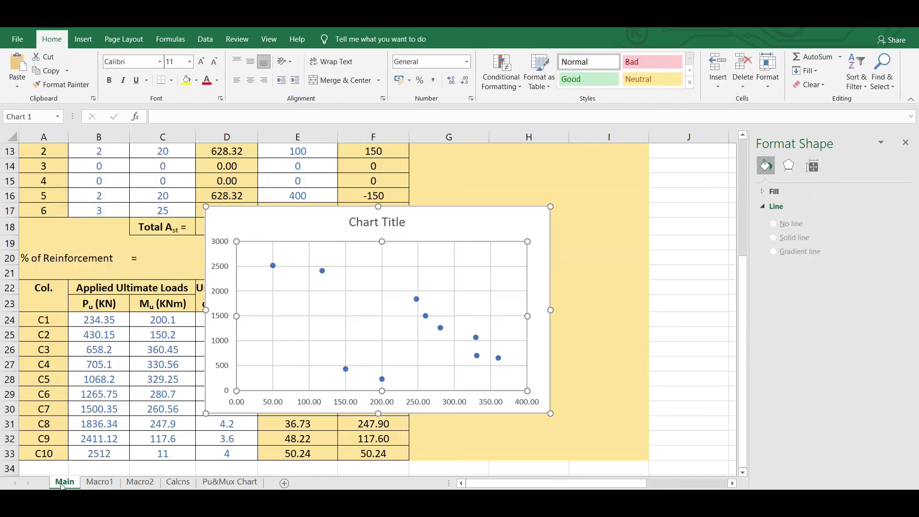
left_click(416, 299)
left_click(382, 287)
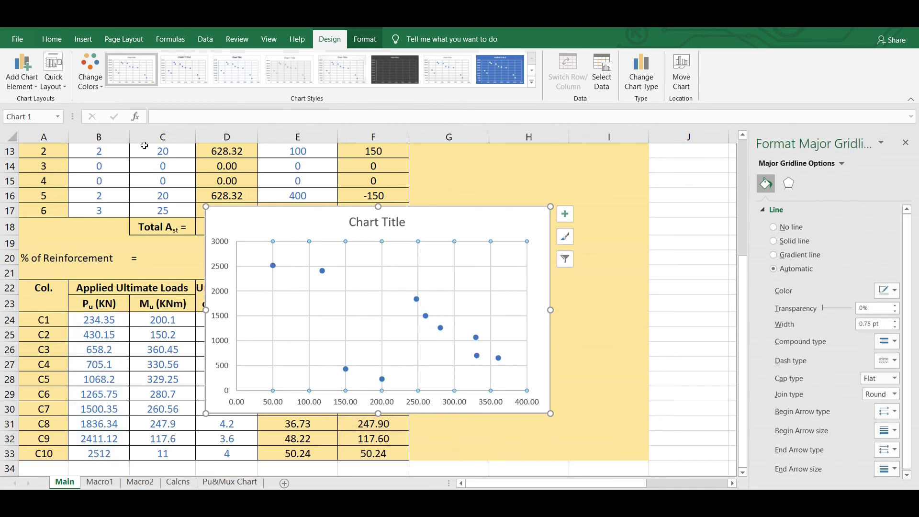
left_click(52, 39)
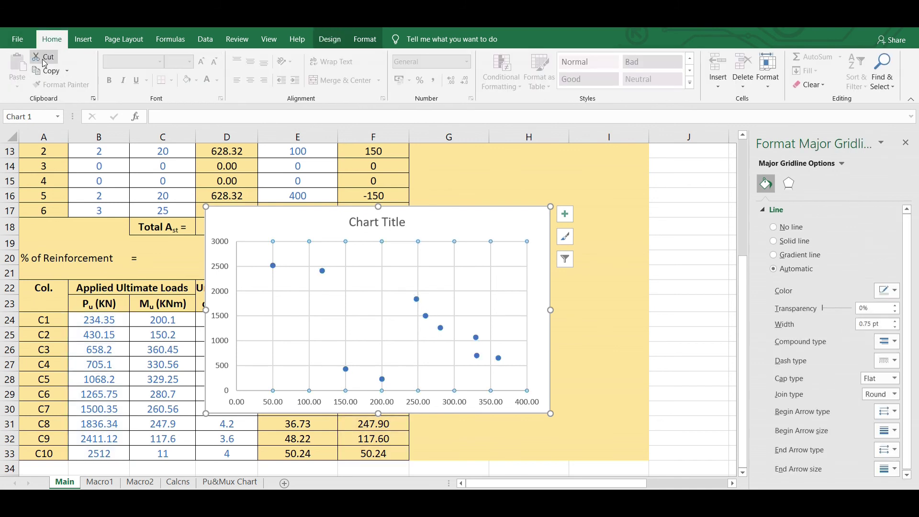
left_click(47, 58)
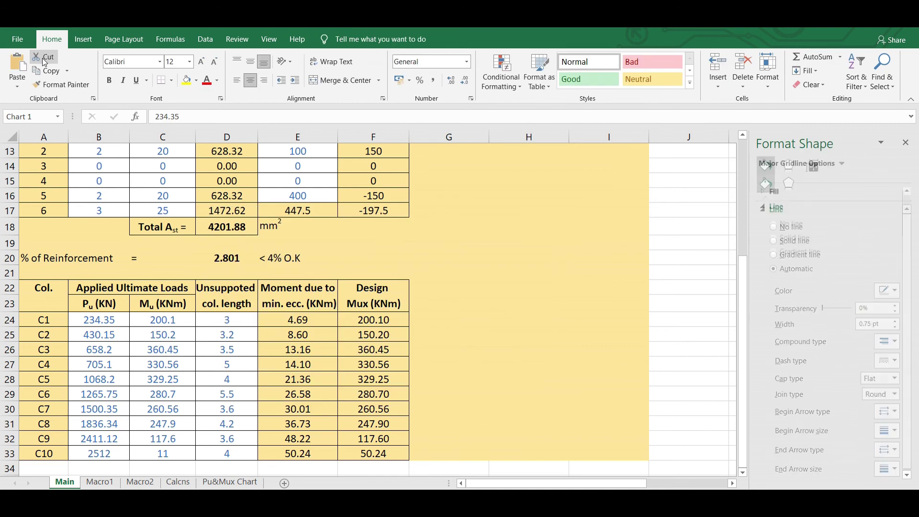
left_click(228, 484)
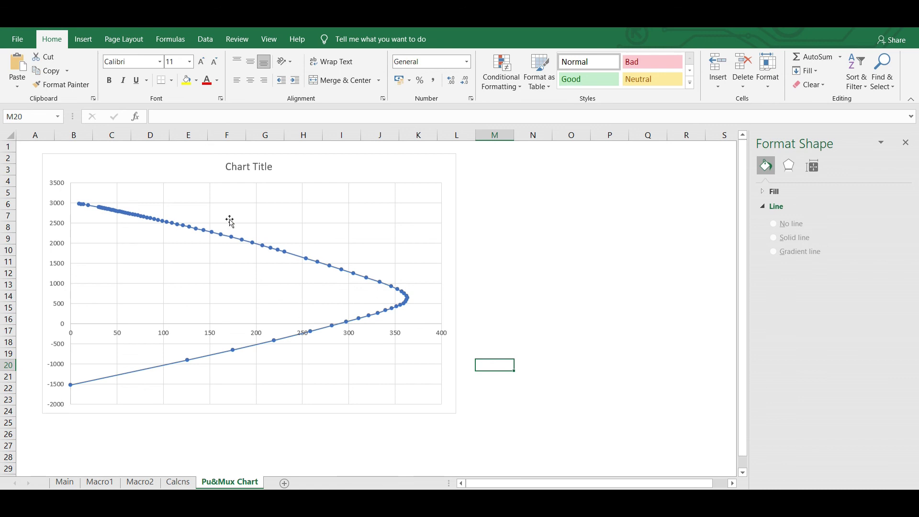
left_click(242, 263)
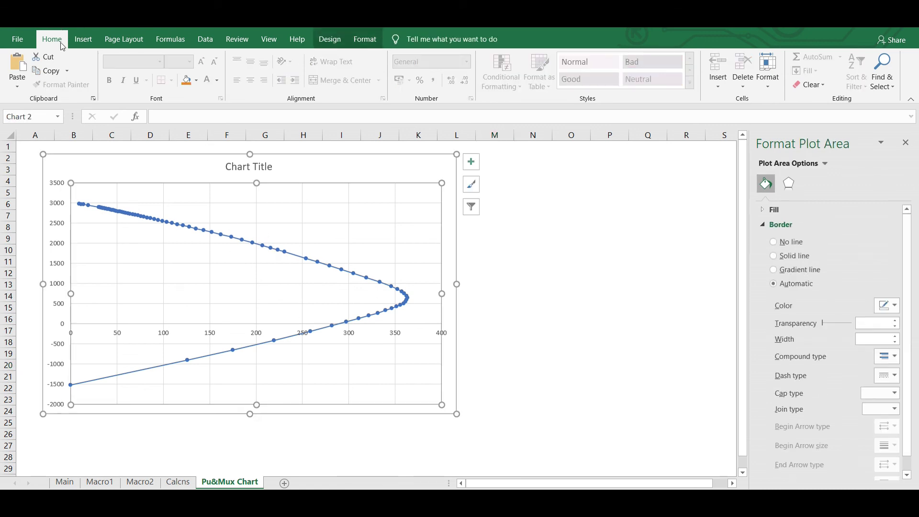
left_click(17, 69)
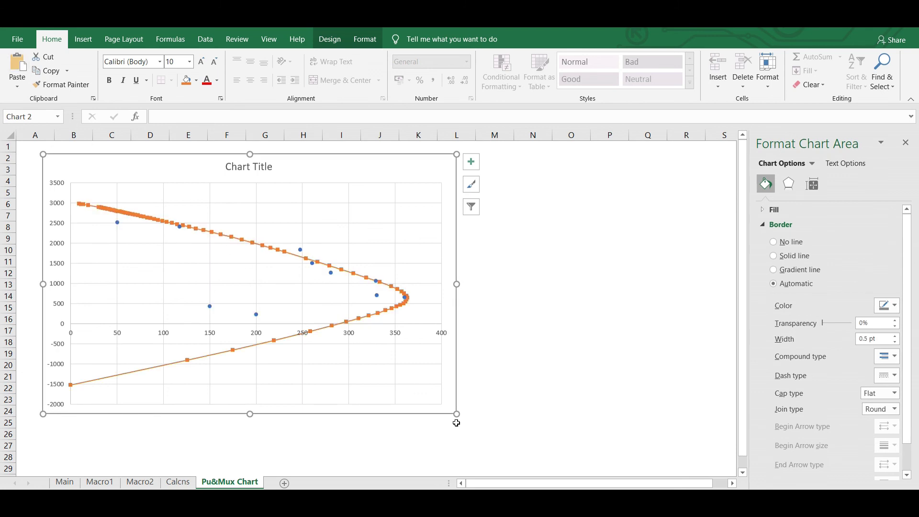
left_click_drag(456, 413, 489, 462)
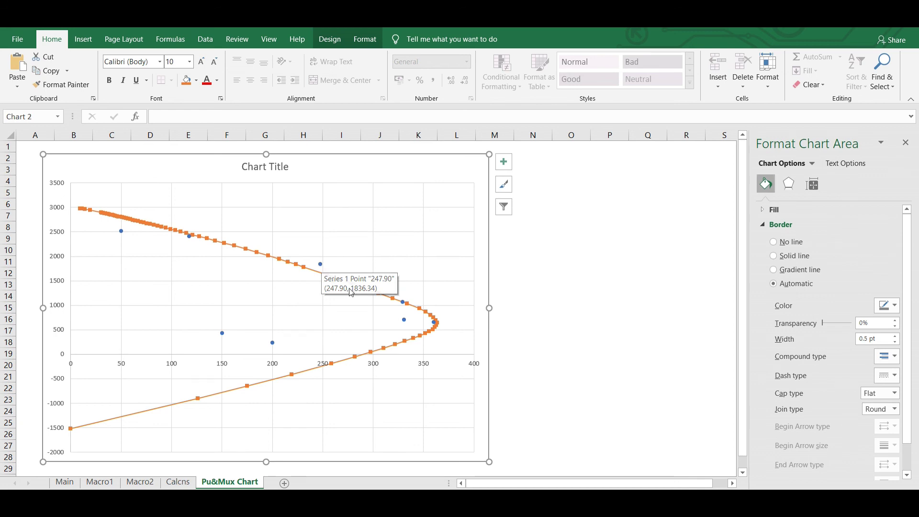
Inspect the load point plotted outside the curve near Mu 250 and compare it with column C8's Pu and Mux values on Main.
mouse_move(321, 266)
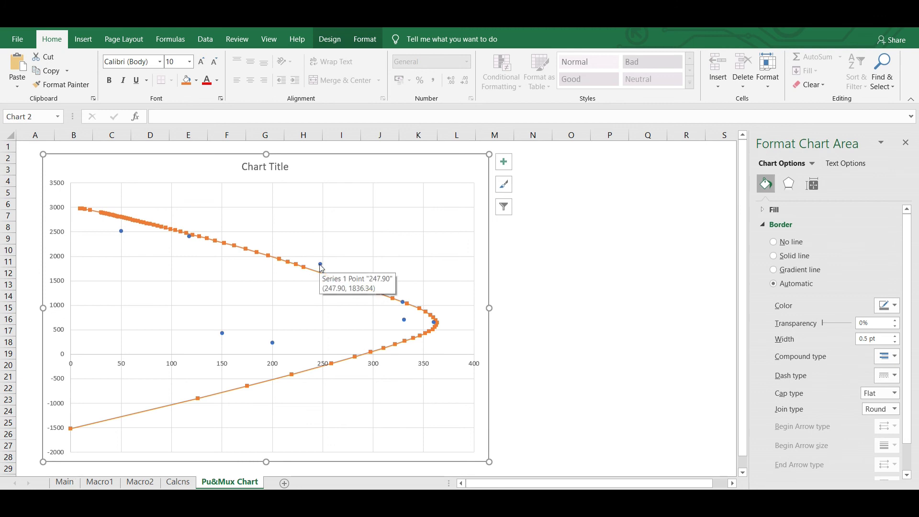
left_click(65, 482)
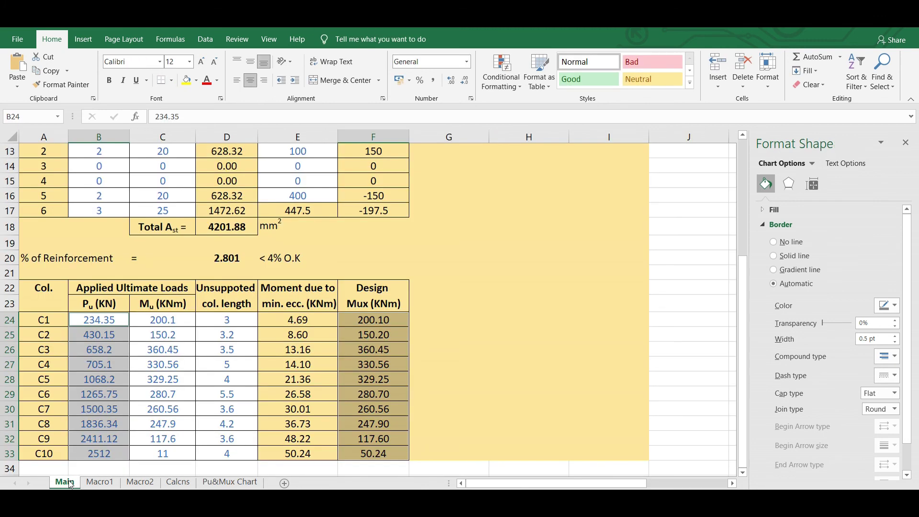
left_click(387, 424)
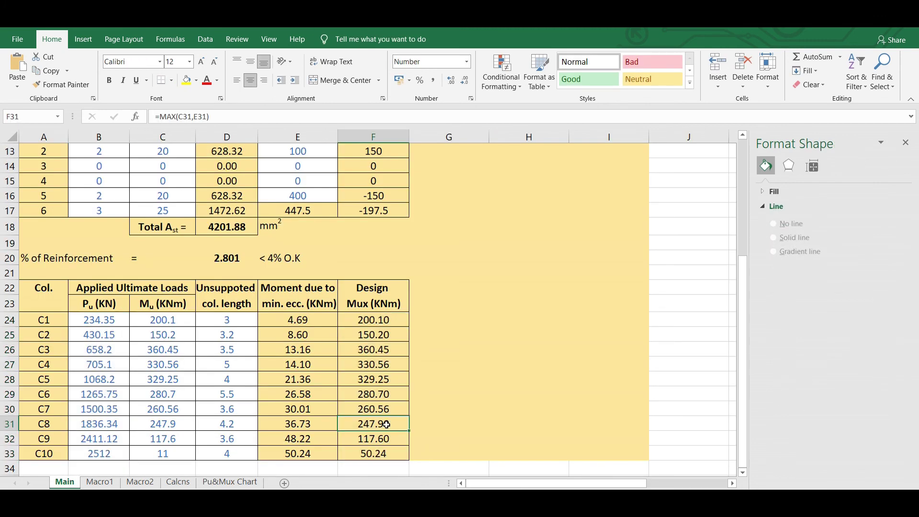
left_click_drag(43, 423, 378, 424)
left_click(477, 424)
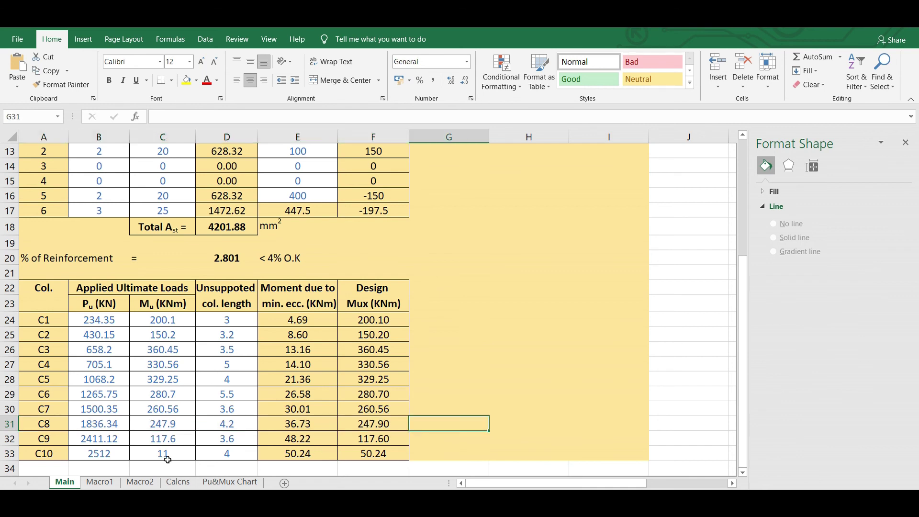
left_click(230, 482)
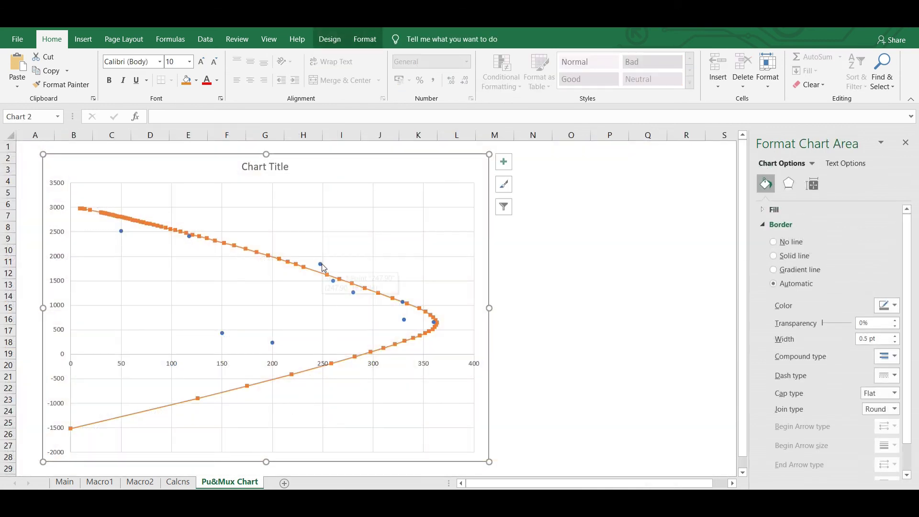
mouse_move(320, 267)
left_click(563, 282)
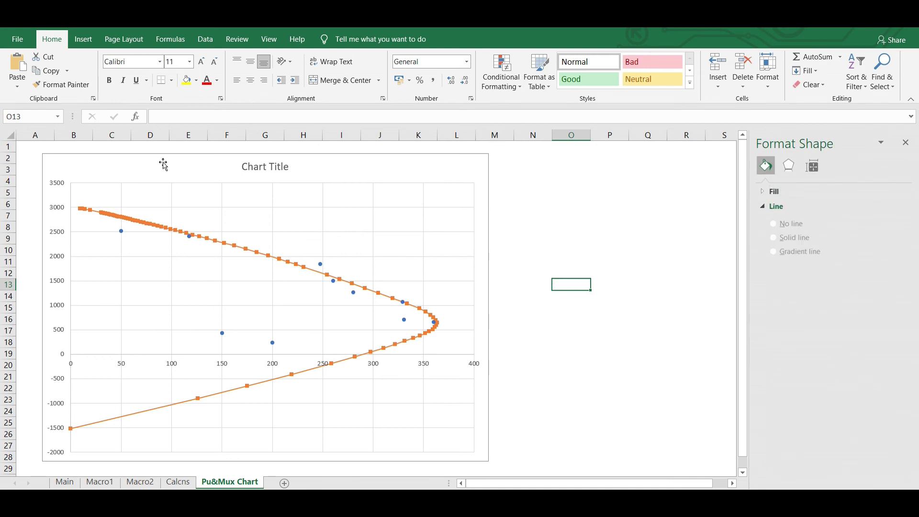
left_click(568, 264)
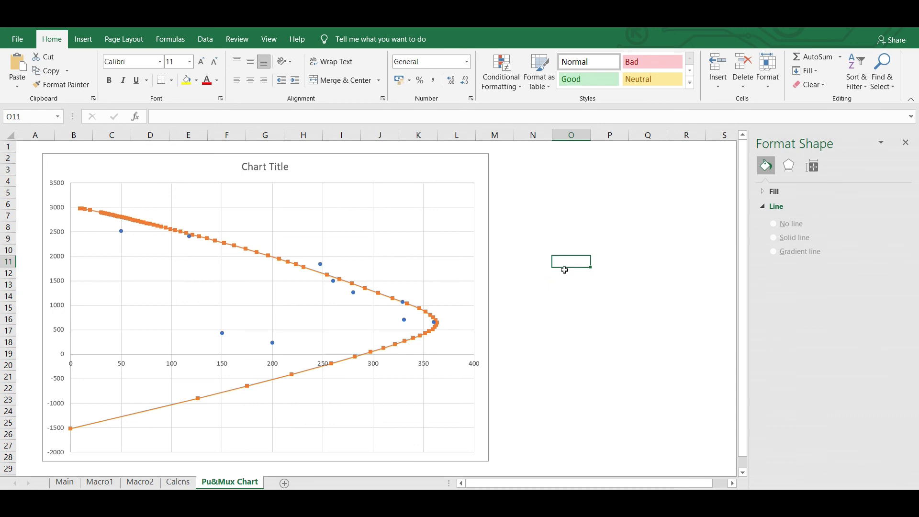